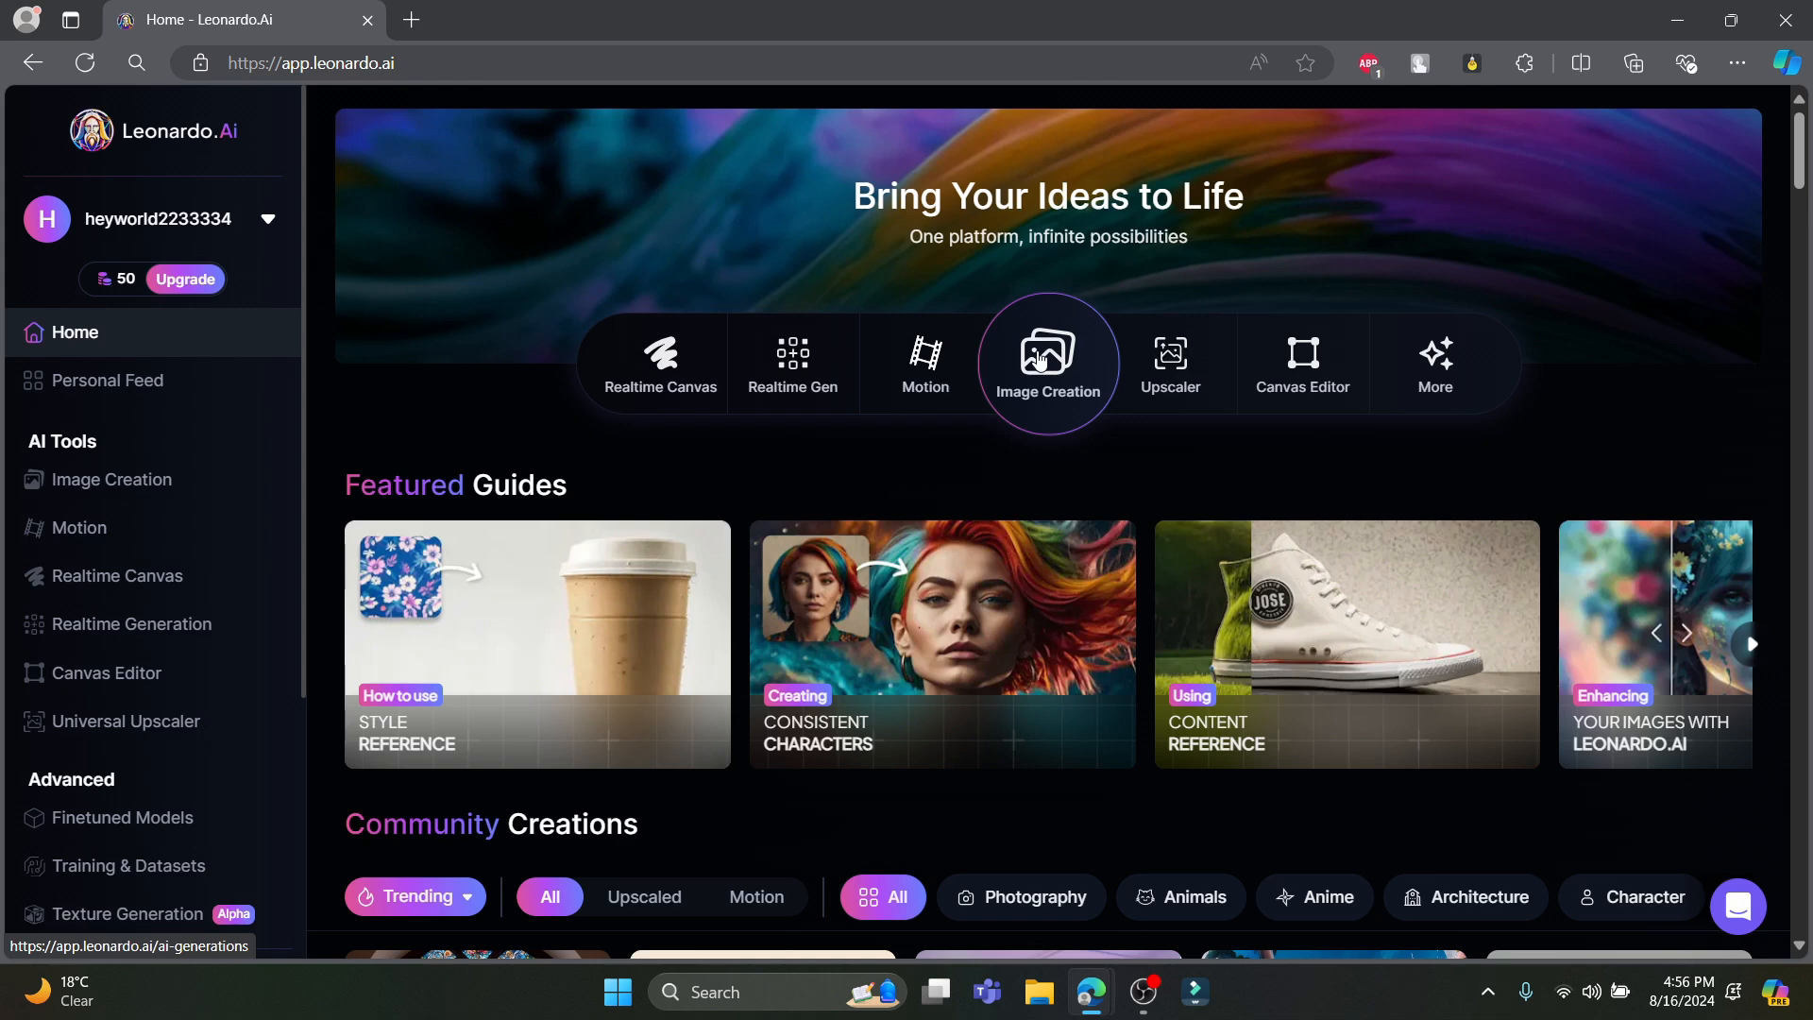
- Open the image creation page and choose the AlbedoBase XL finetuned model
{"action": "left_click", "coordinate": [1041, 360]}
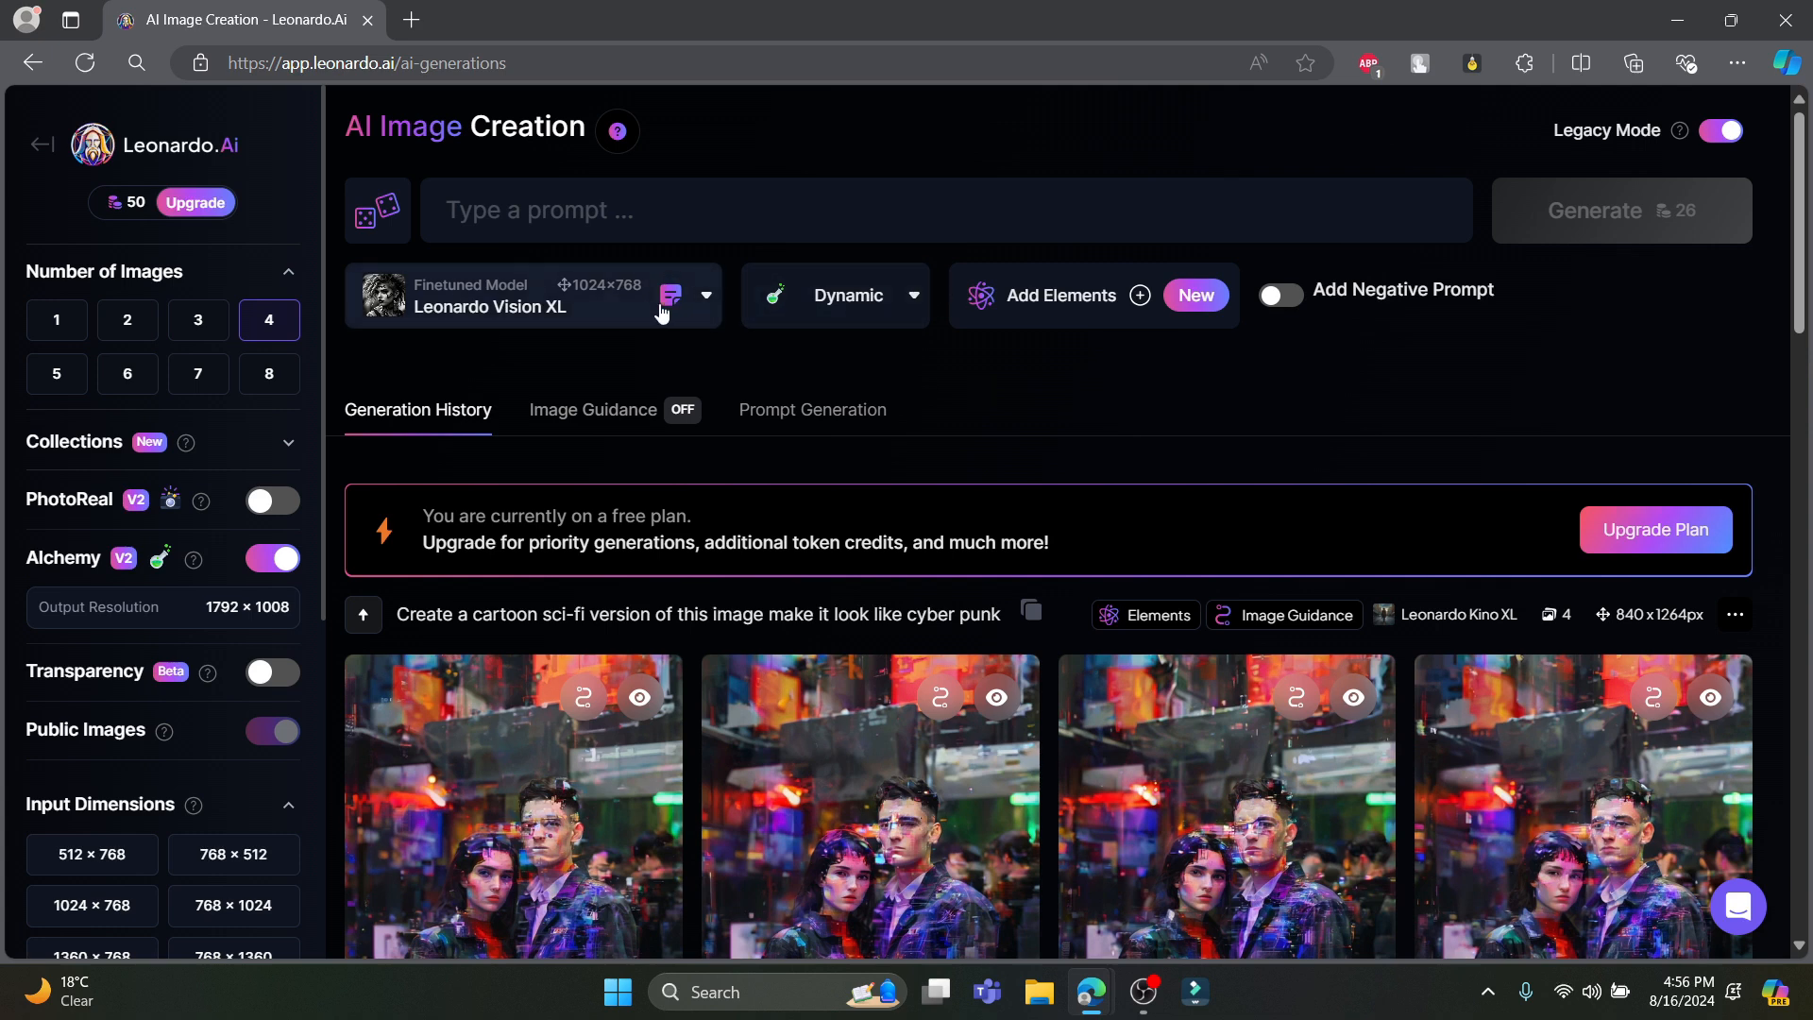
{"action": "left_click", "coordinate": [705, 304]}
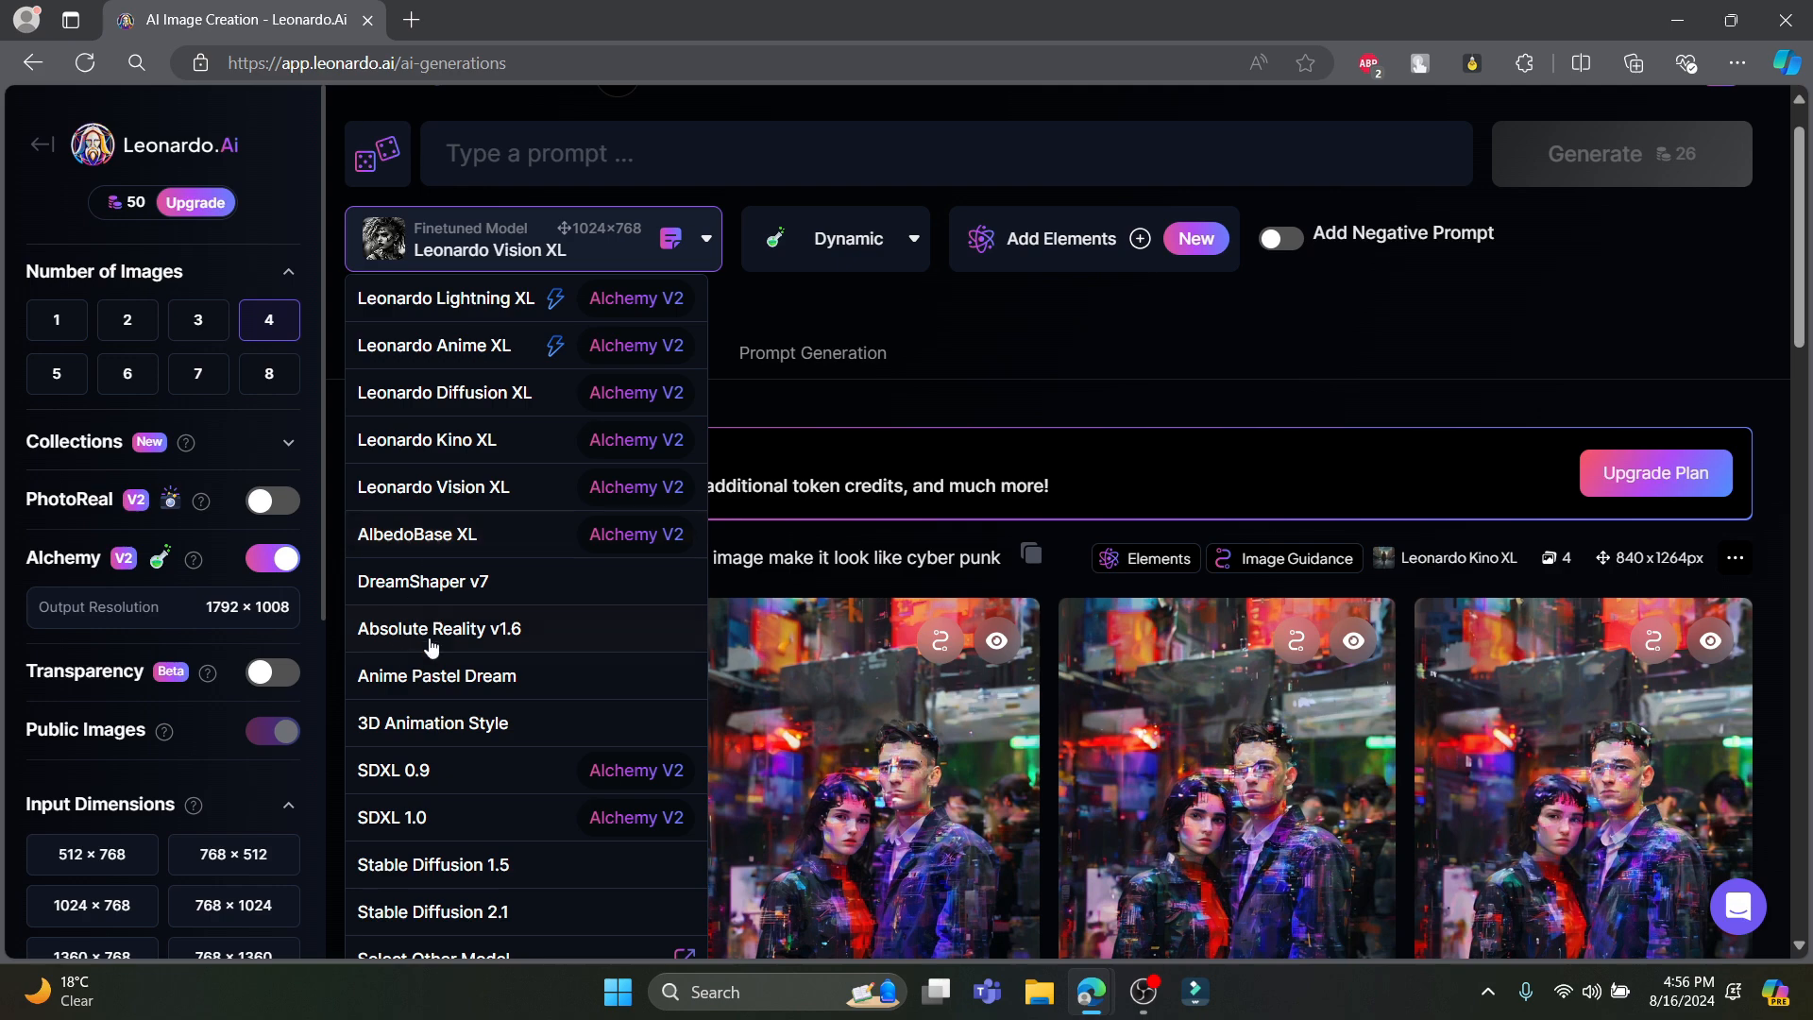
{"action": "left_click", "coordinate": [423, 532]}
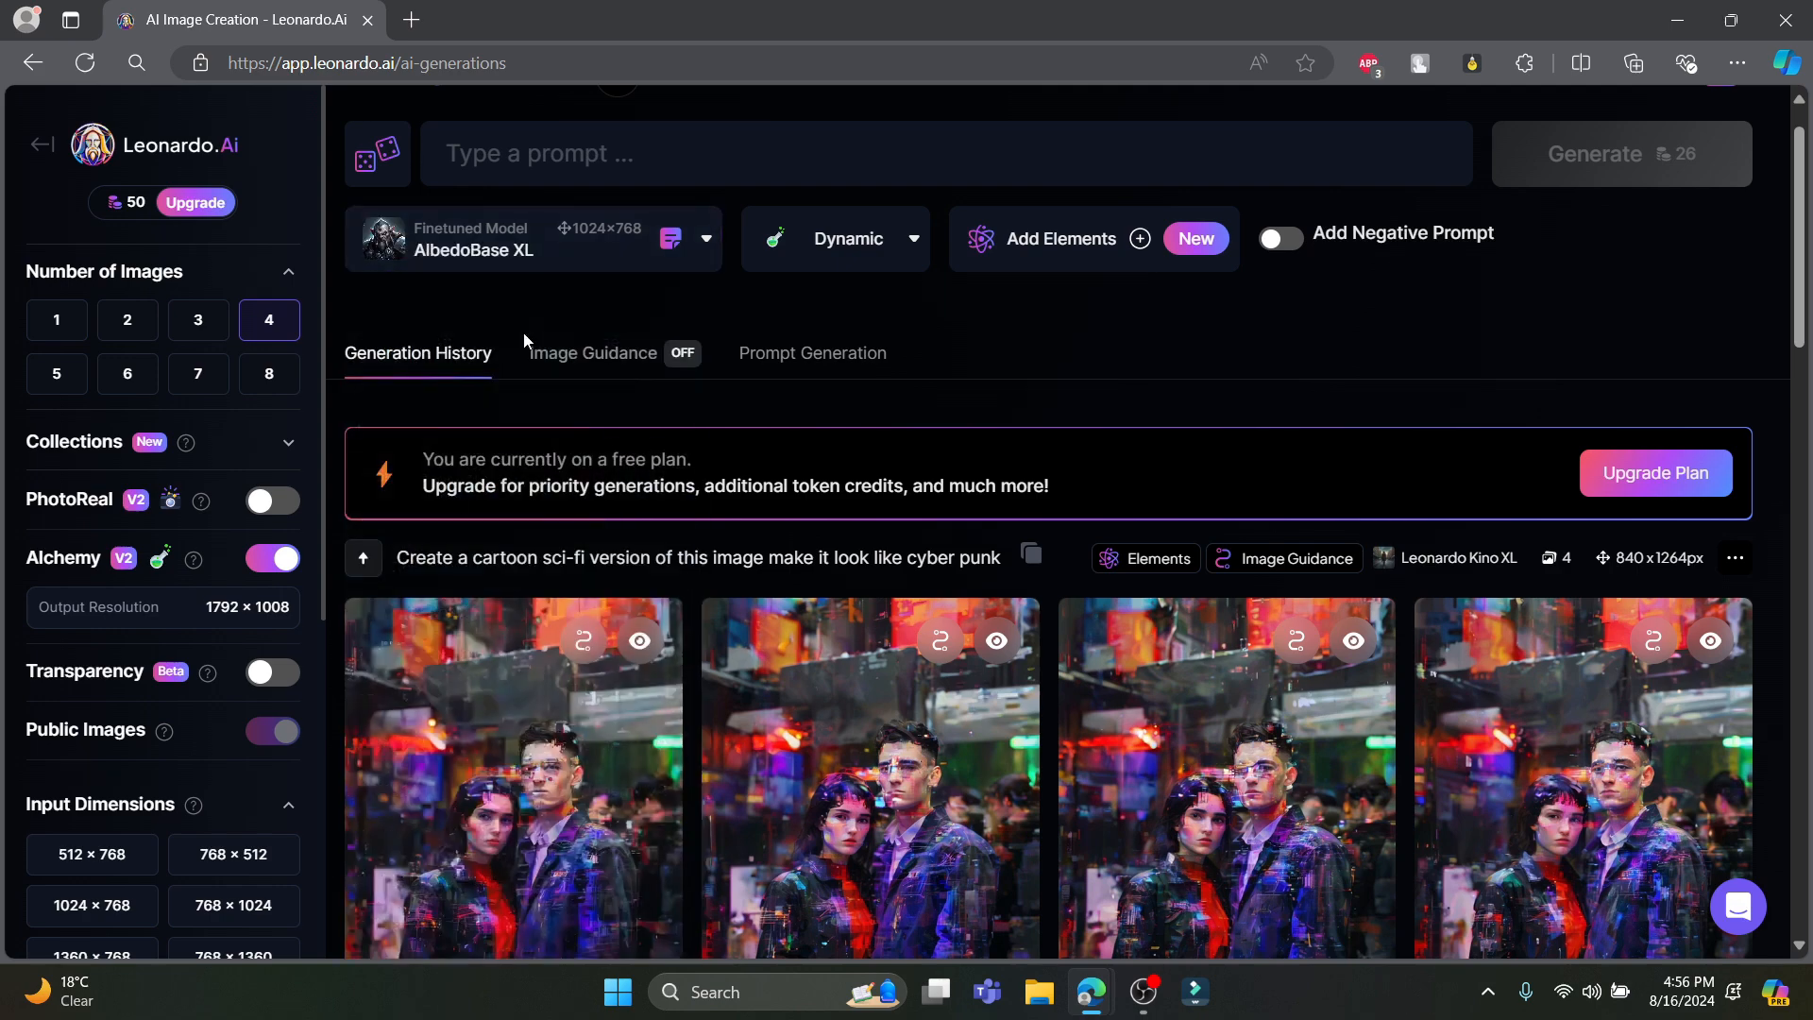
{"action": "left_click", "coordinate": [703, 241]}
{"action": "left_click", "coordinate": [472, 533]}
{"action": "left_click", "coordinate": [667, 245]}
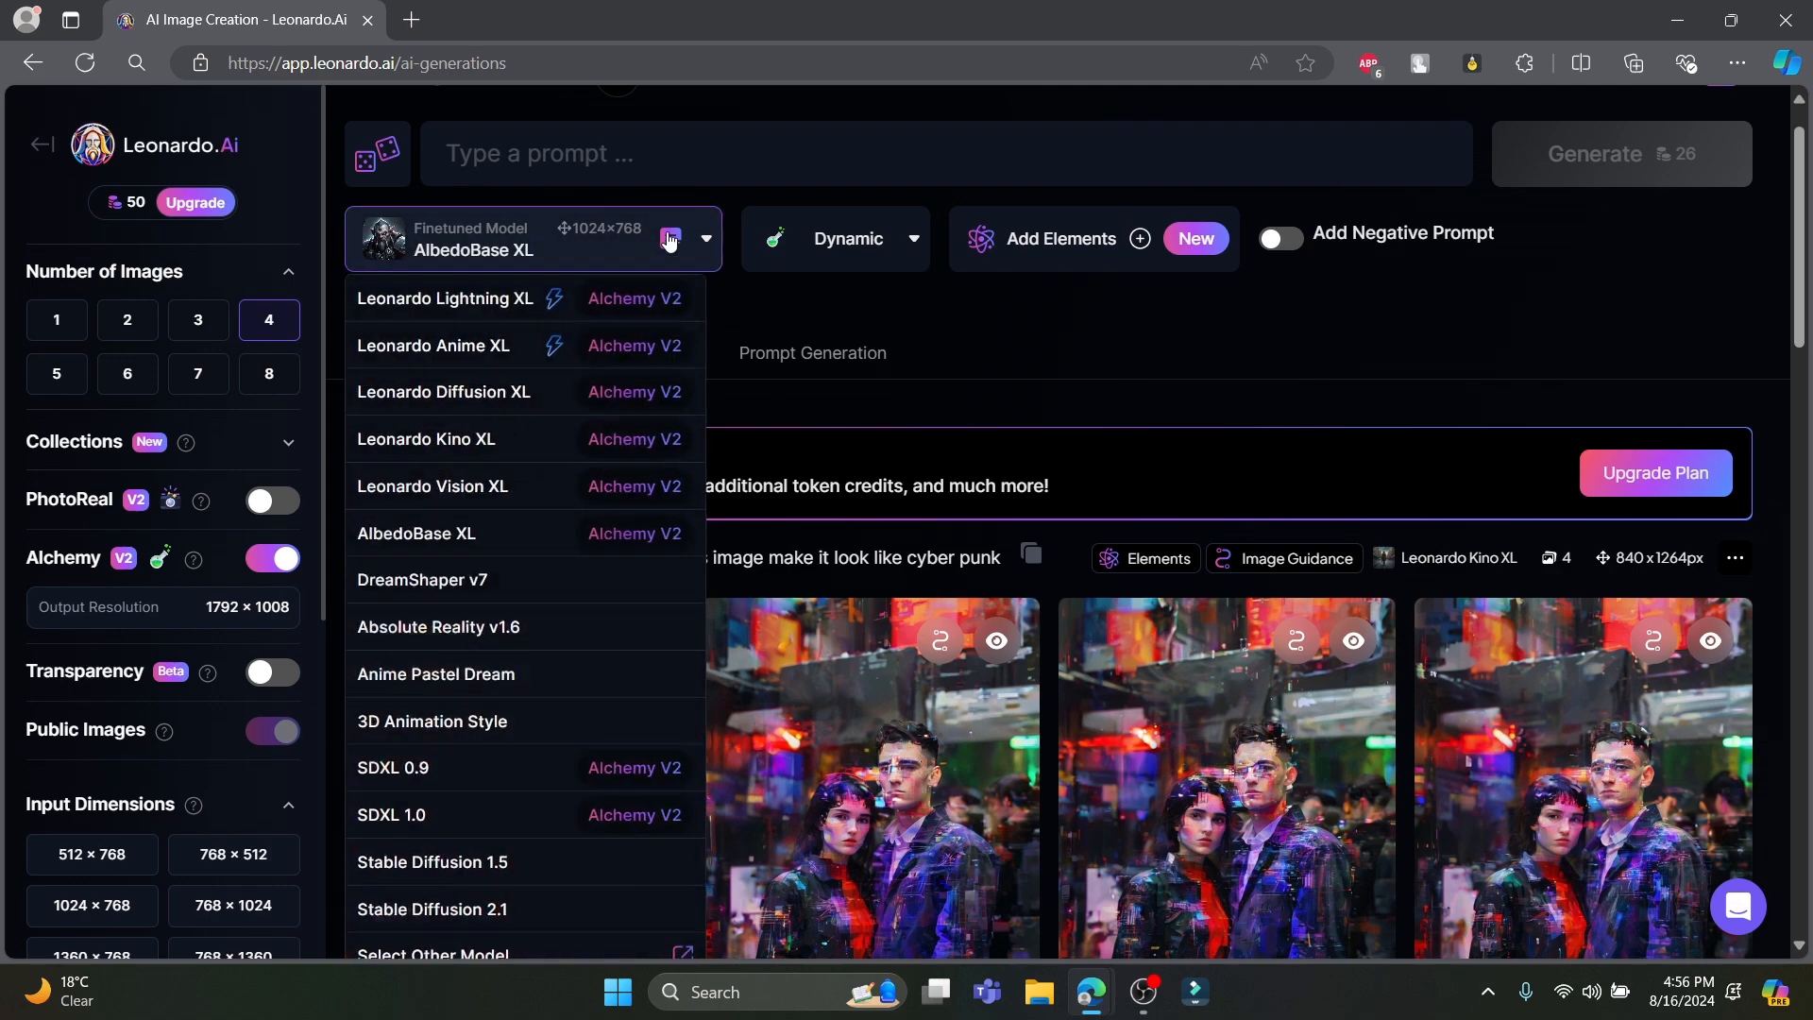
{"action": "left_click", "coordinate": [597, 241]}
{"action": "left_click", "coordinate": [590, 241]}
- Review the generation settings and try 5 and 3 images per generation, ending with 4
{"action": "scroll", "coordinate": [253, 618], "scroll_direction": "down", "scroll_amount": 2}
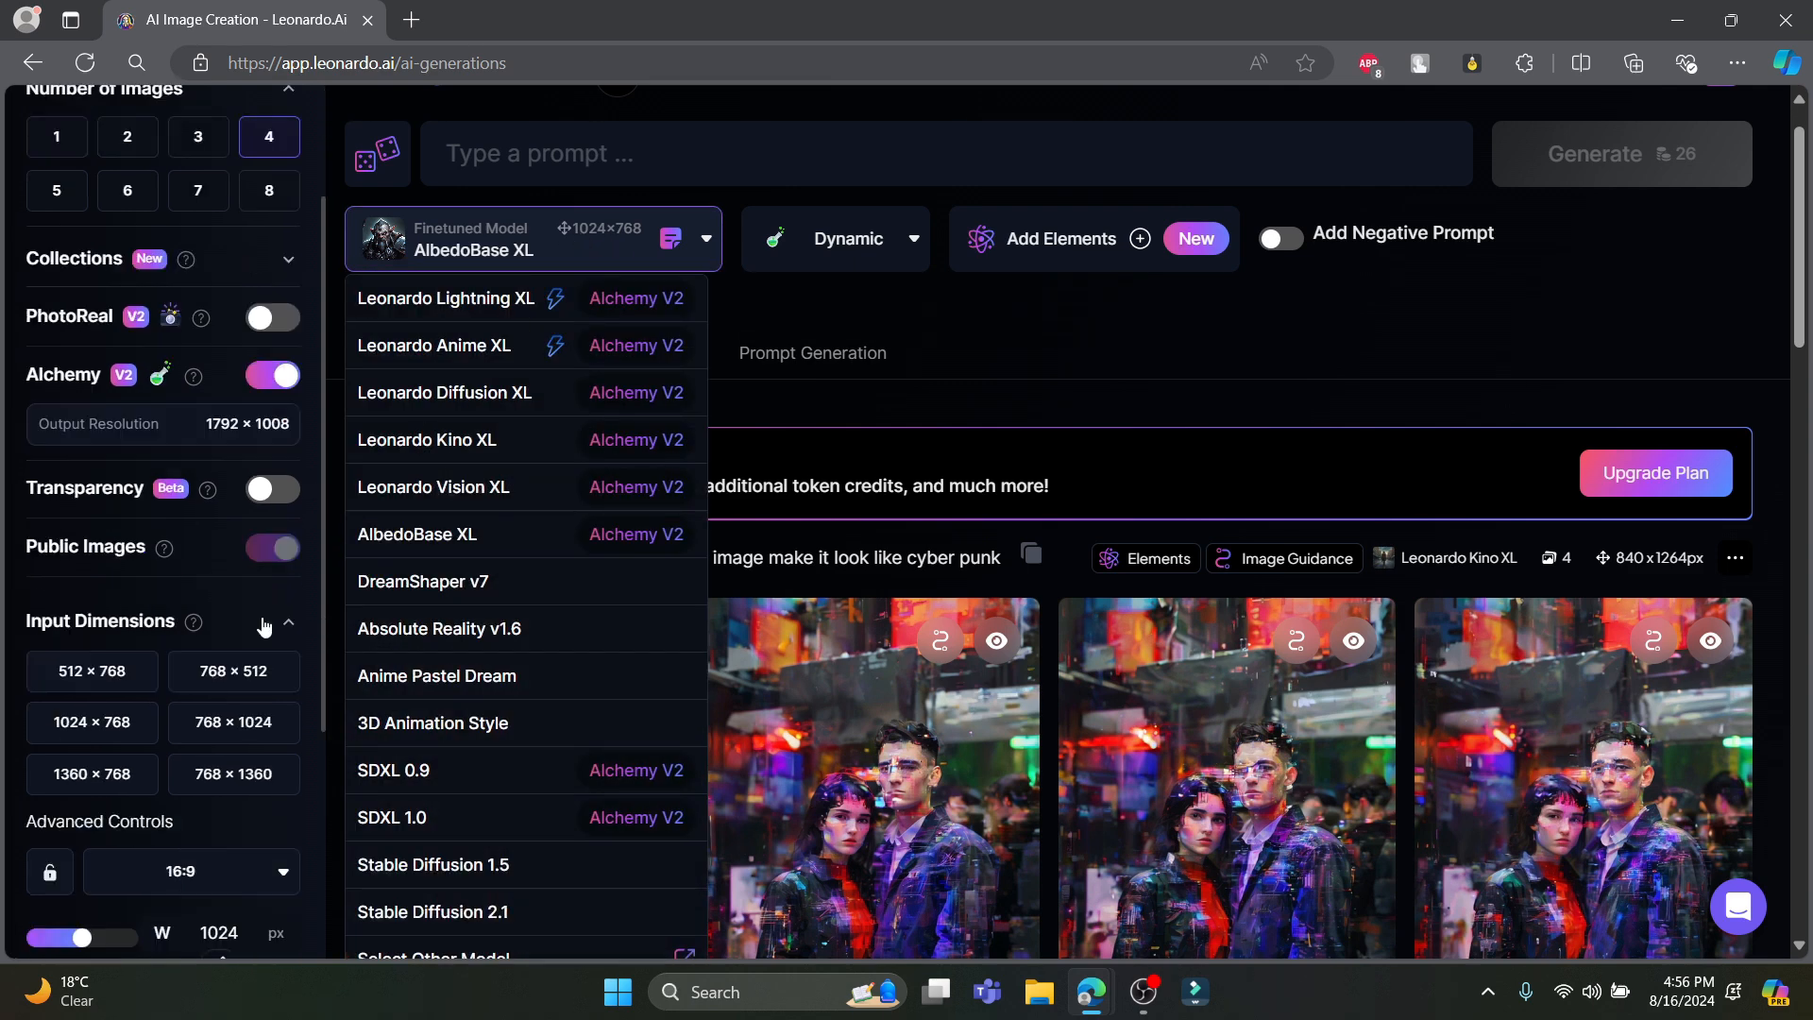
{"action": "scroll", "coordinate": [265, 626], "scroll_direction": "down", "scroll_amount": 4}
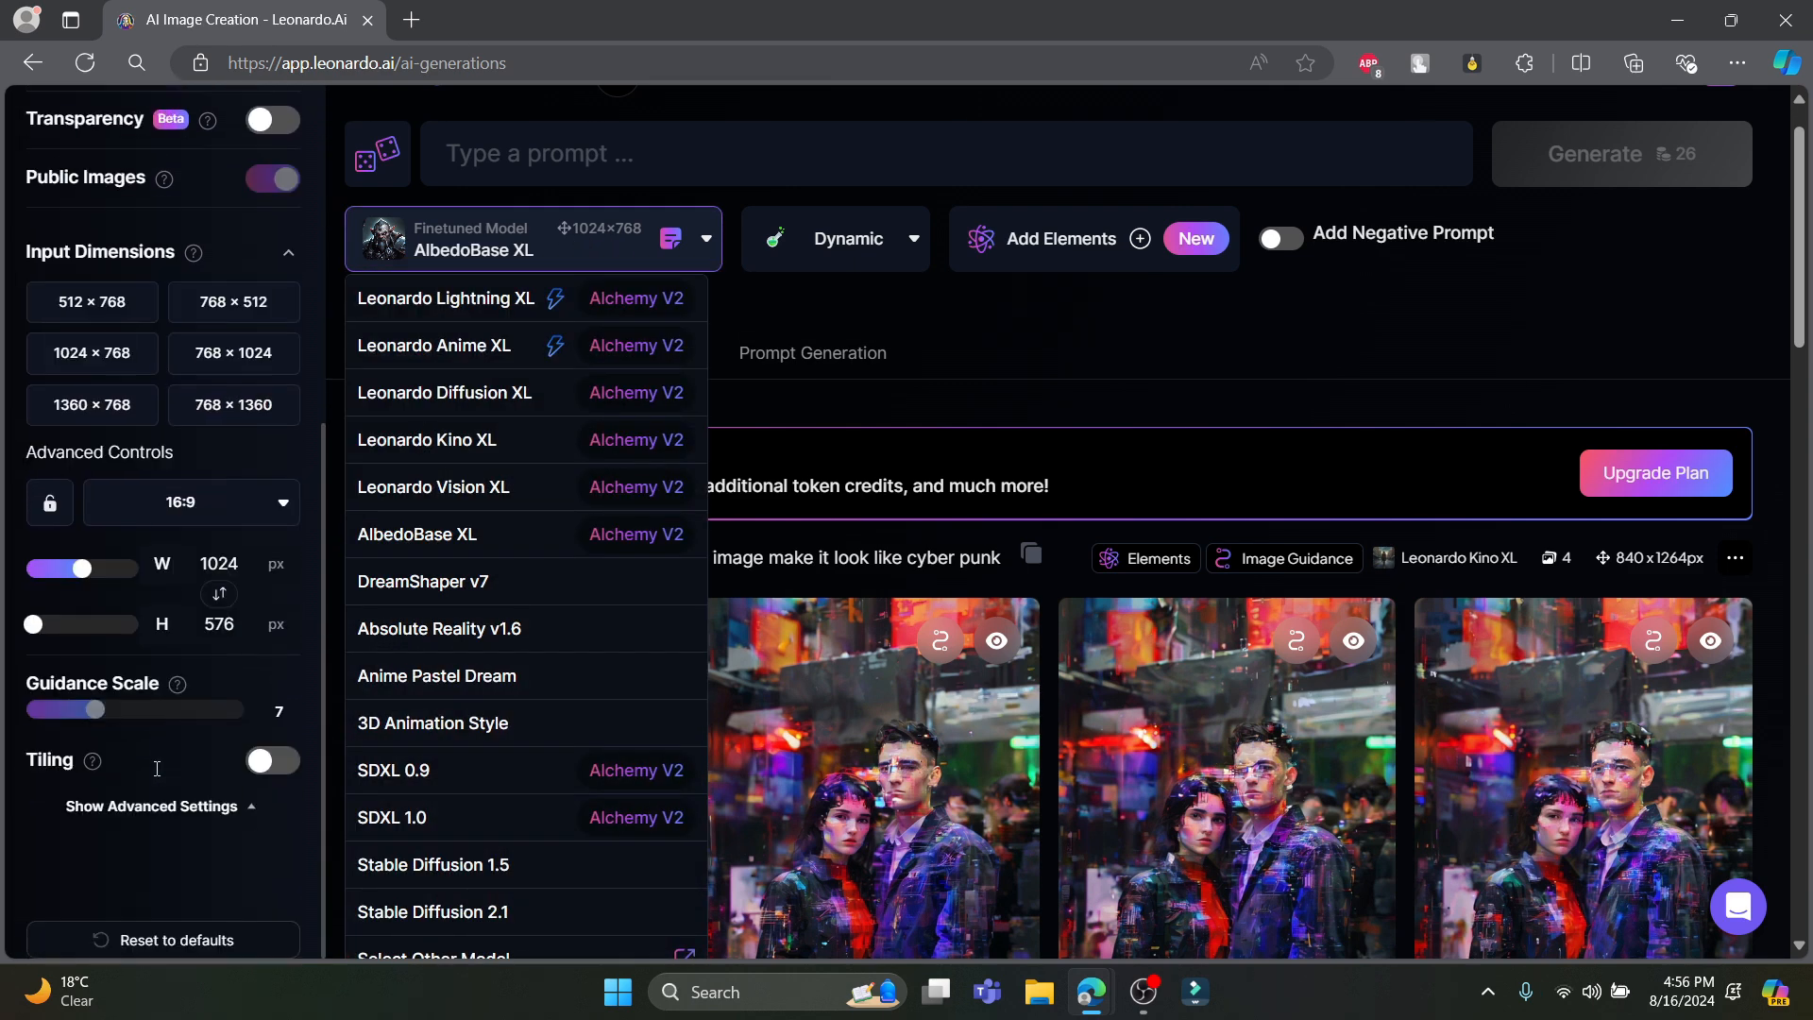
{"action": "scroll", "coordinate": [157, 767], "scroll_direction": "up", "scroll_amount": 4}
{"action": "scroll", "coordinate": [200, 841], "scroll_direction": "up", "scroll_amount": 2}
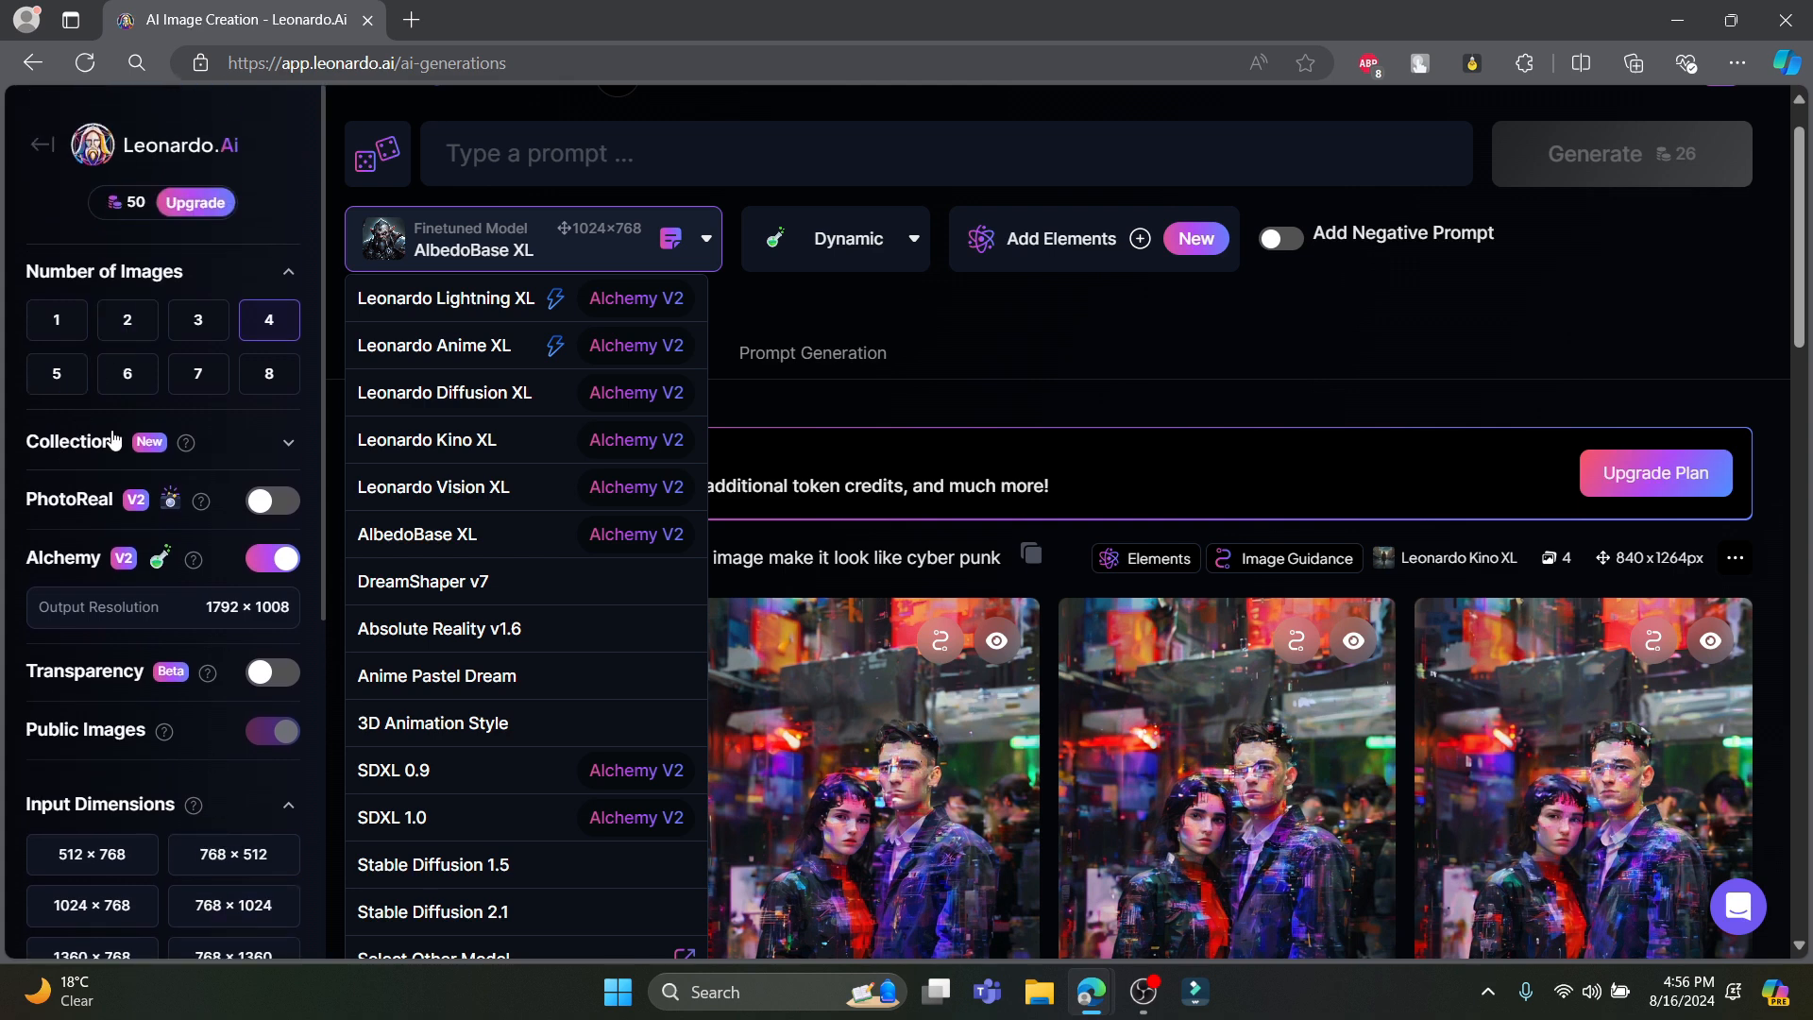
{"action": "left_click", "coordinate": [58, 375]}
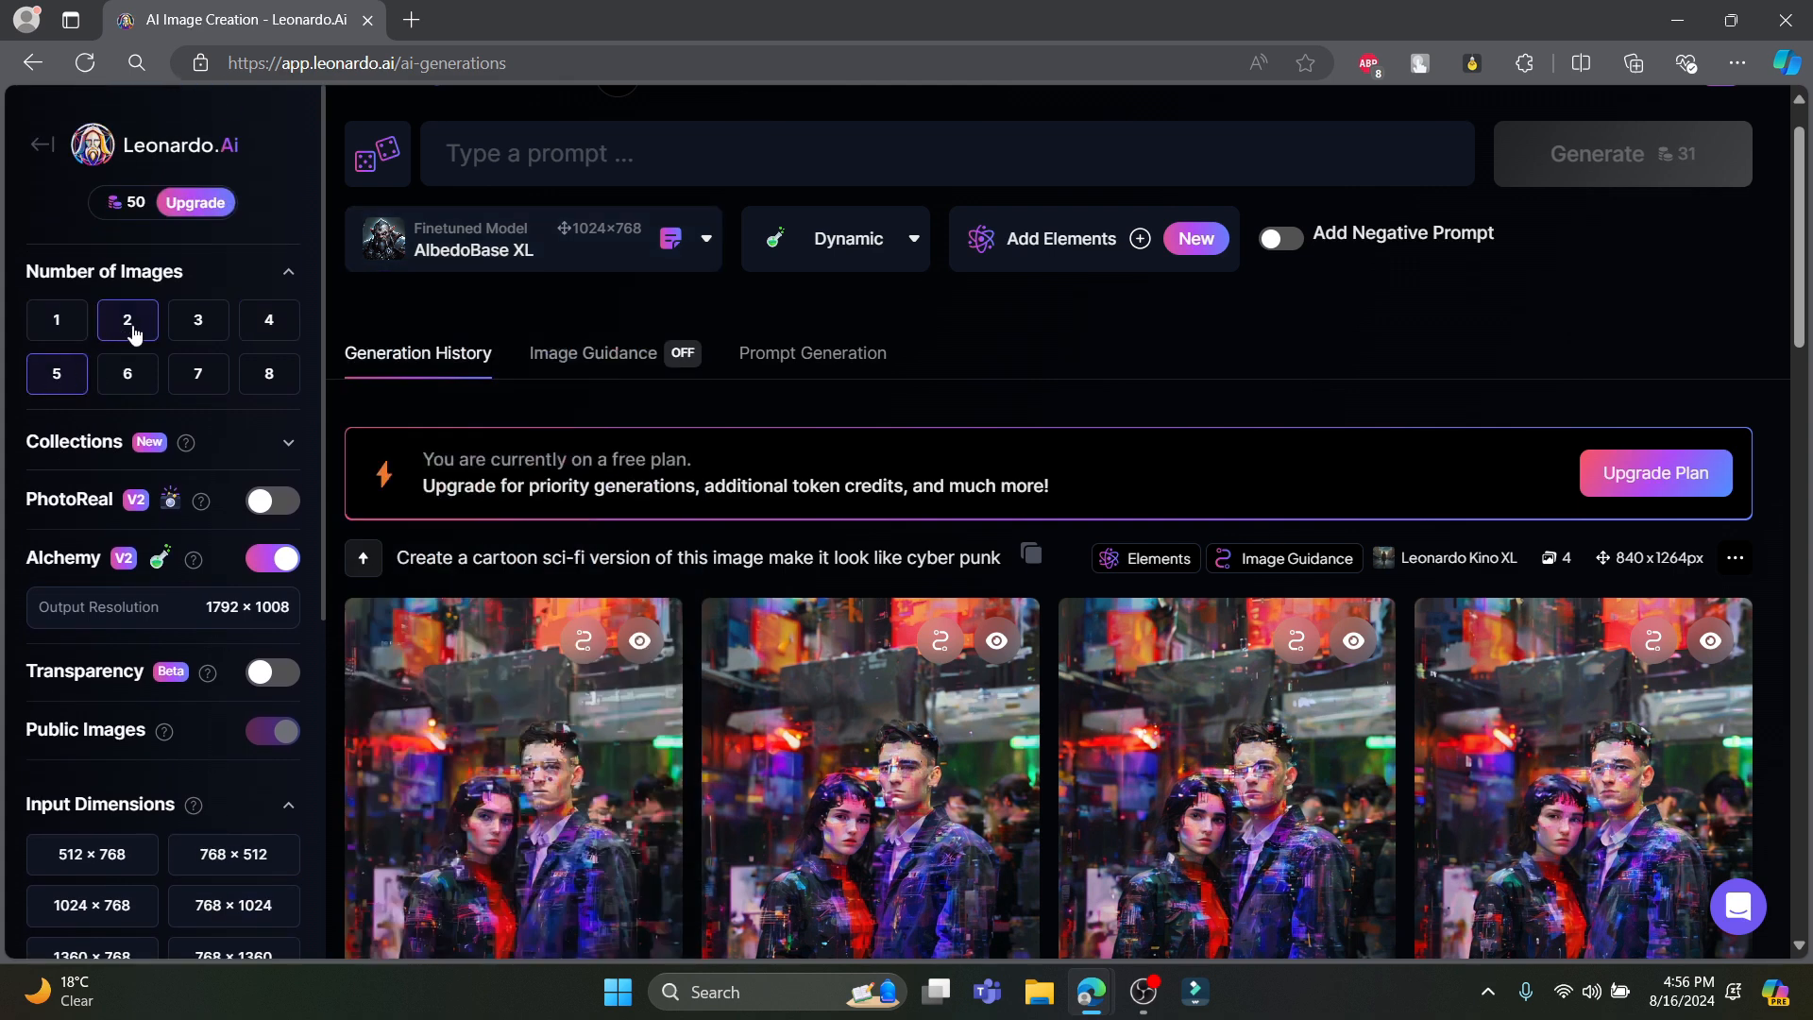
{"action": "left_click", "coordinate": [200, 323]}
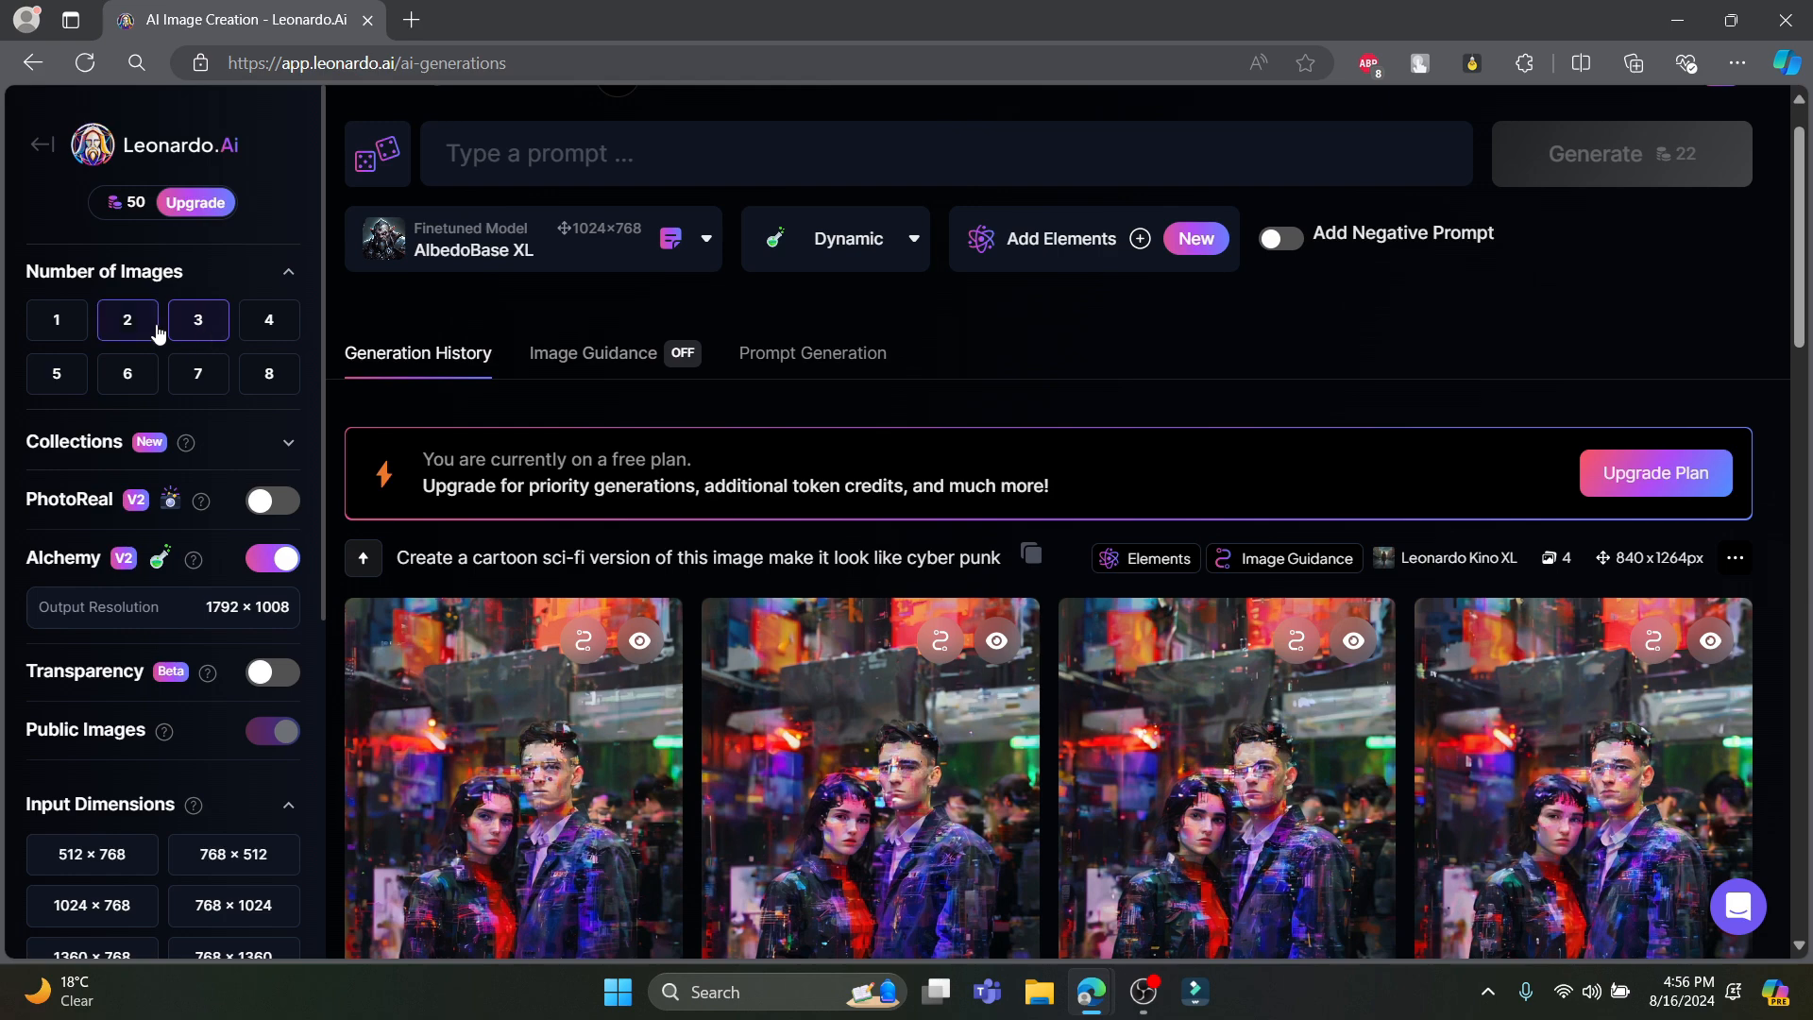
{"action": "left_click", "coordinate": [157, 330]}
{"action": "left_click", "coordinate": [271, 331]}
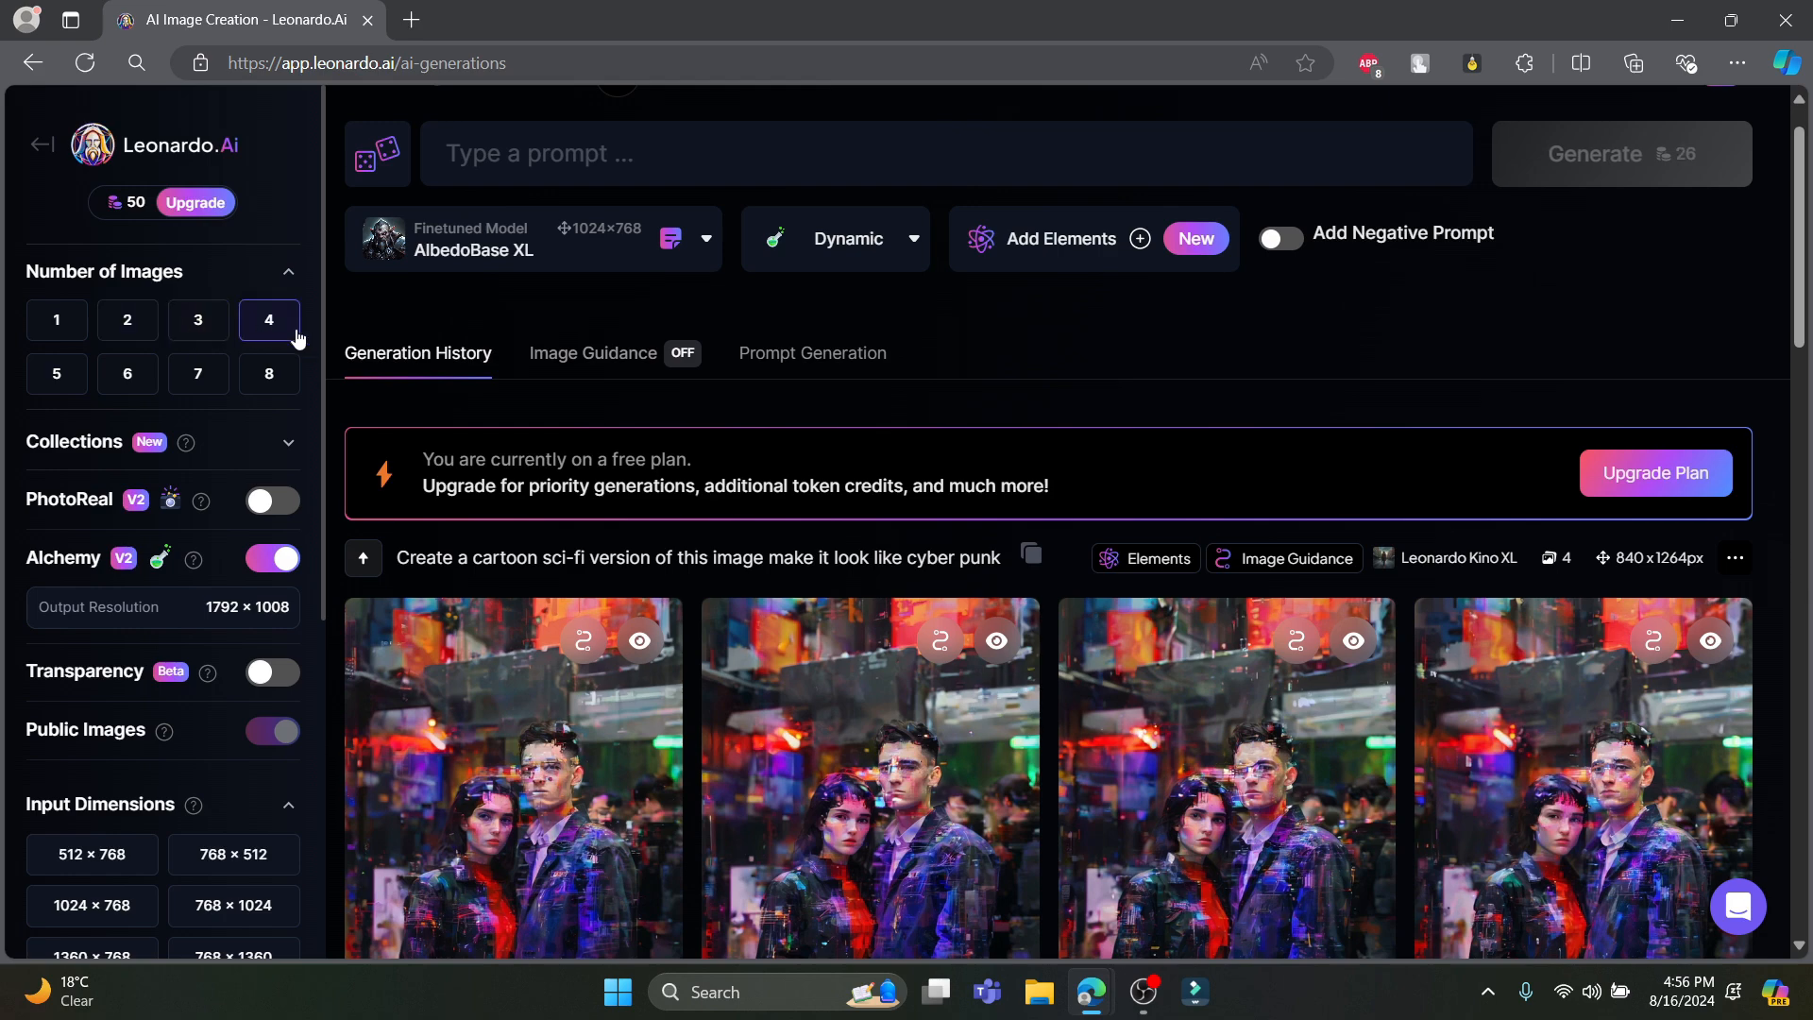
- Try the Leonardo Lightning XL, Leonardo Anime XL, Leonardo Diffusion XL and DreamShaper v7 models one after another
{"action": "left_click", "coordinate": [704, 237]}
{"action": "left_click", "coordinate": [615, 317]}
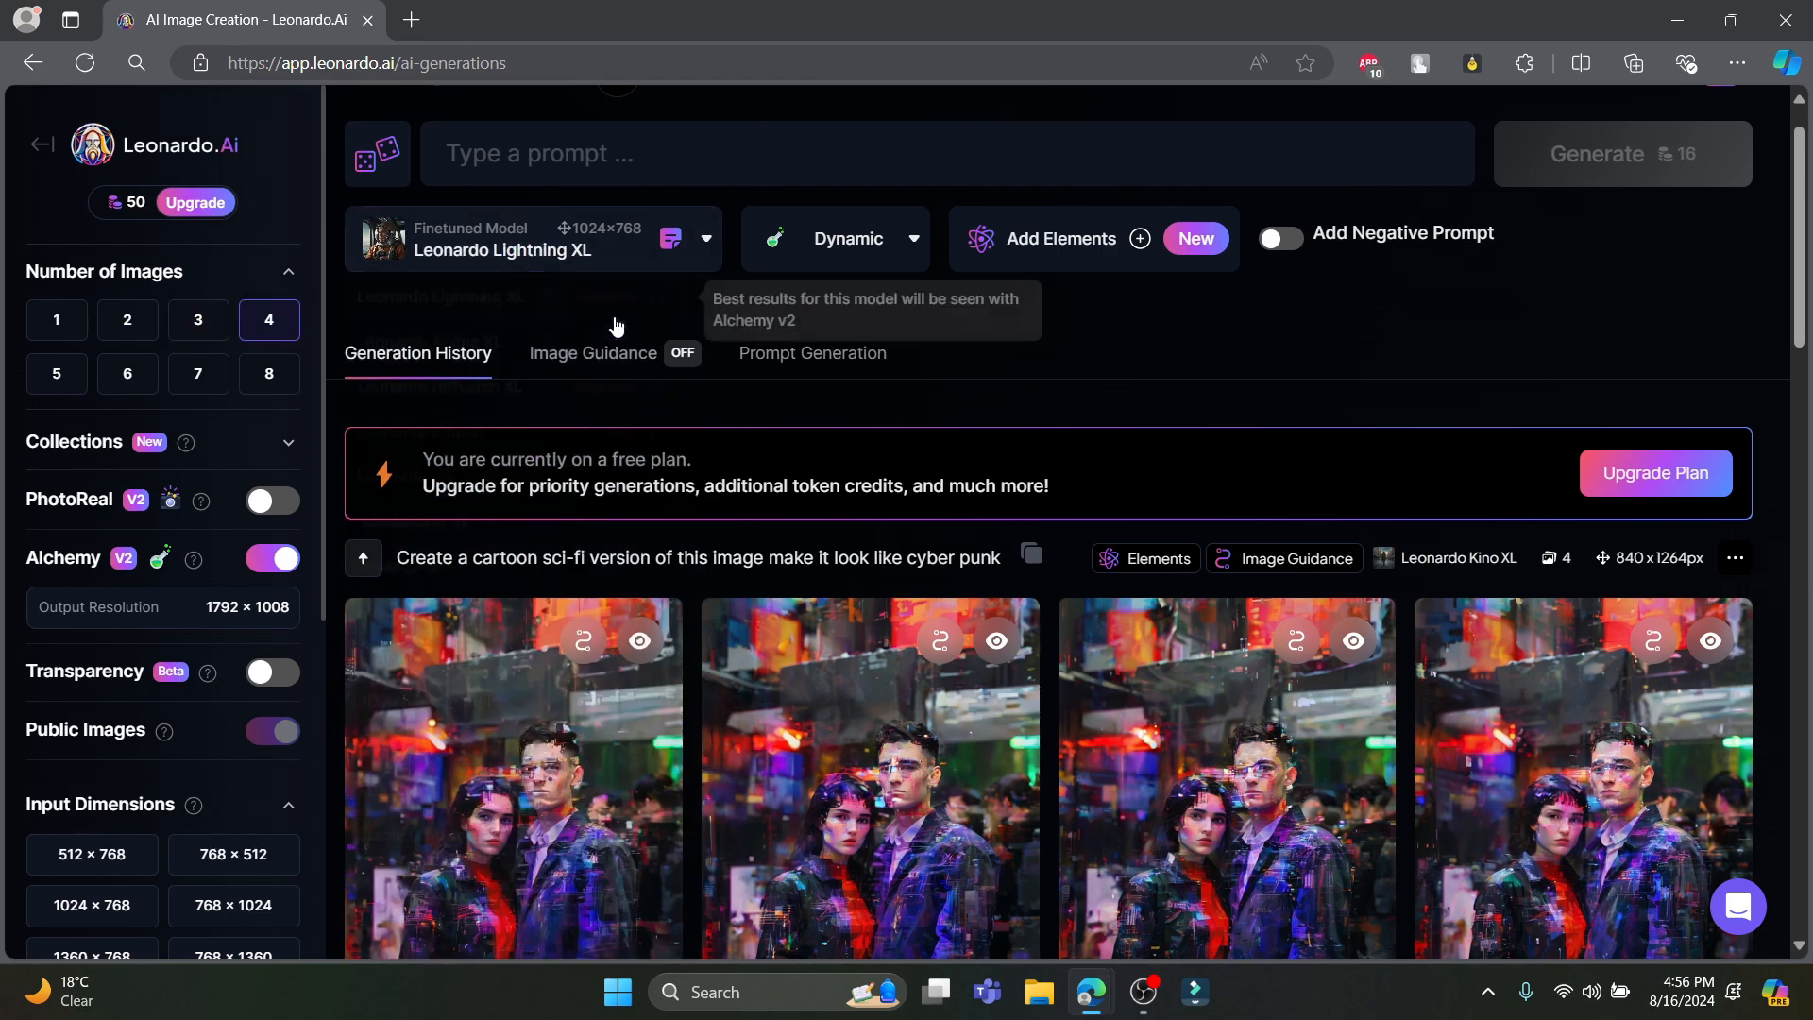
{"action": "left_click", "coordinate": [705, 238]}
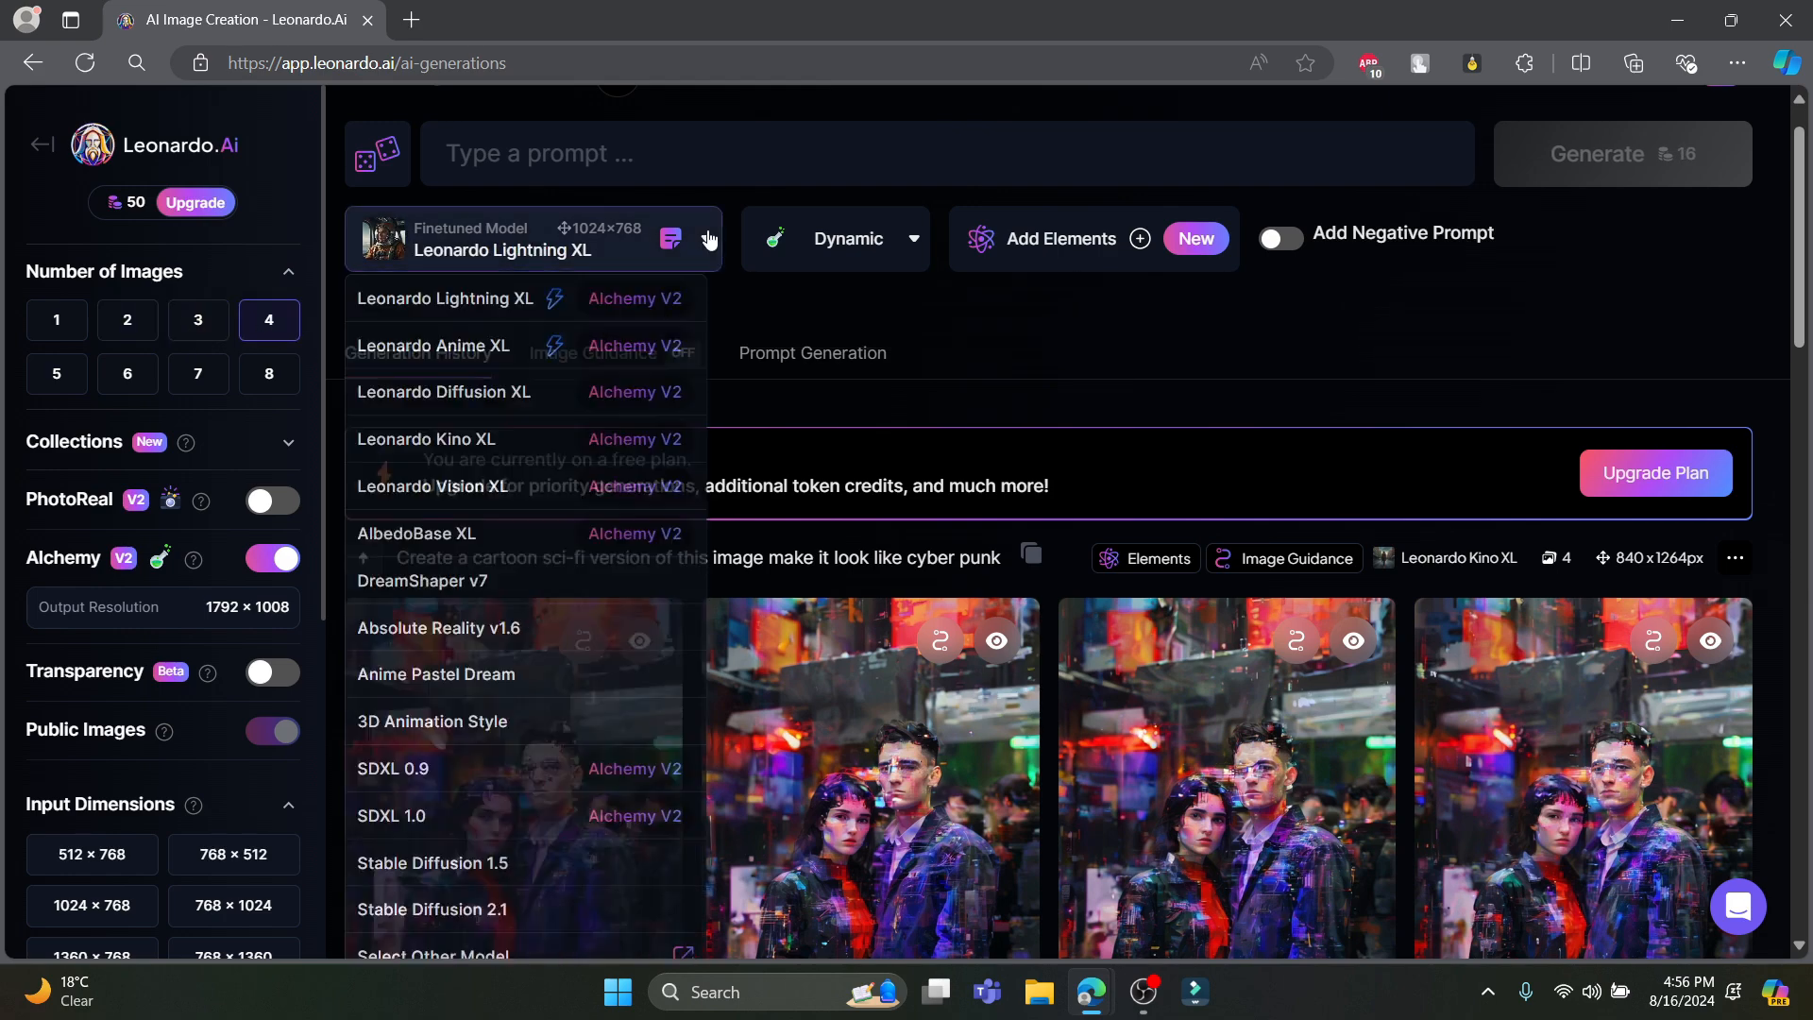
{"action": "left_click", "coordinate": [499, 350]}
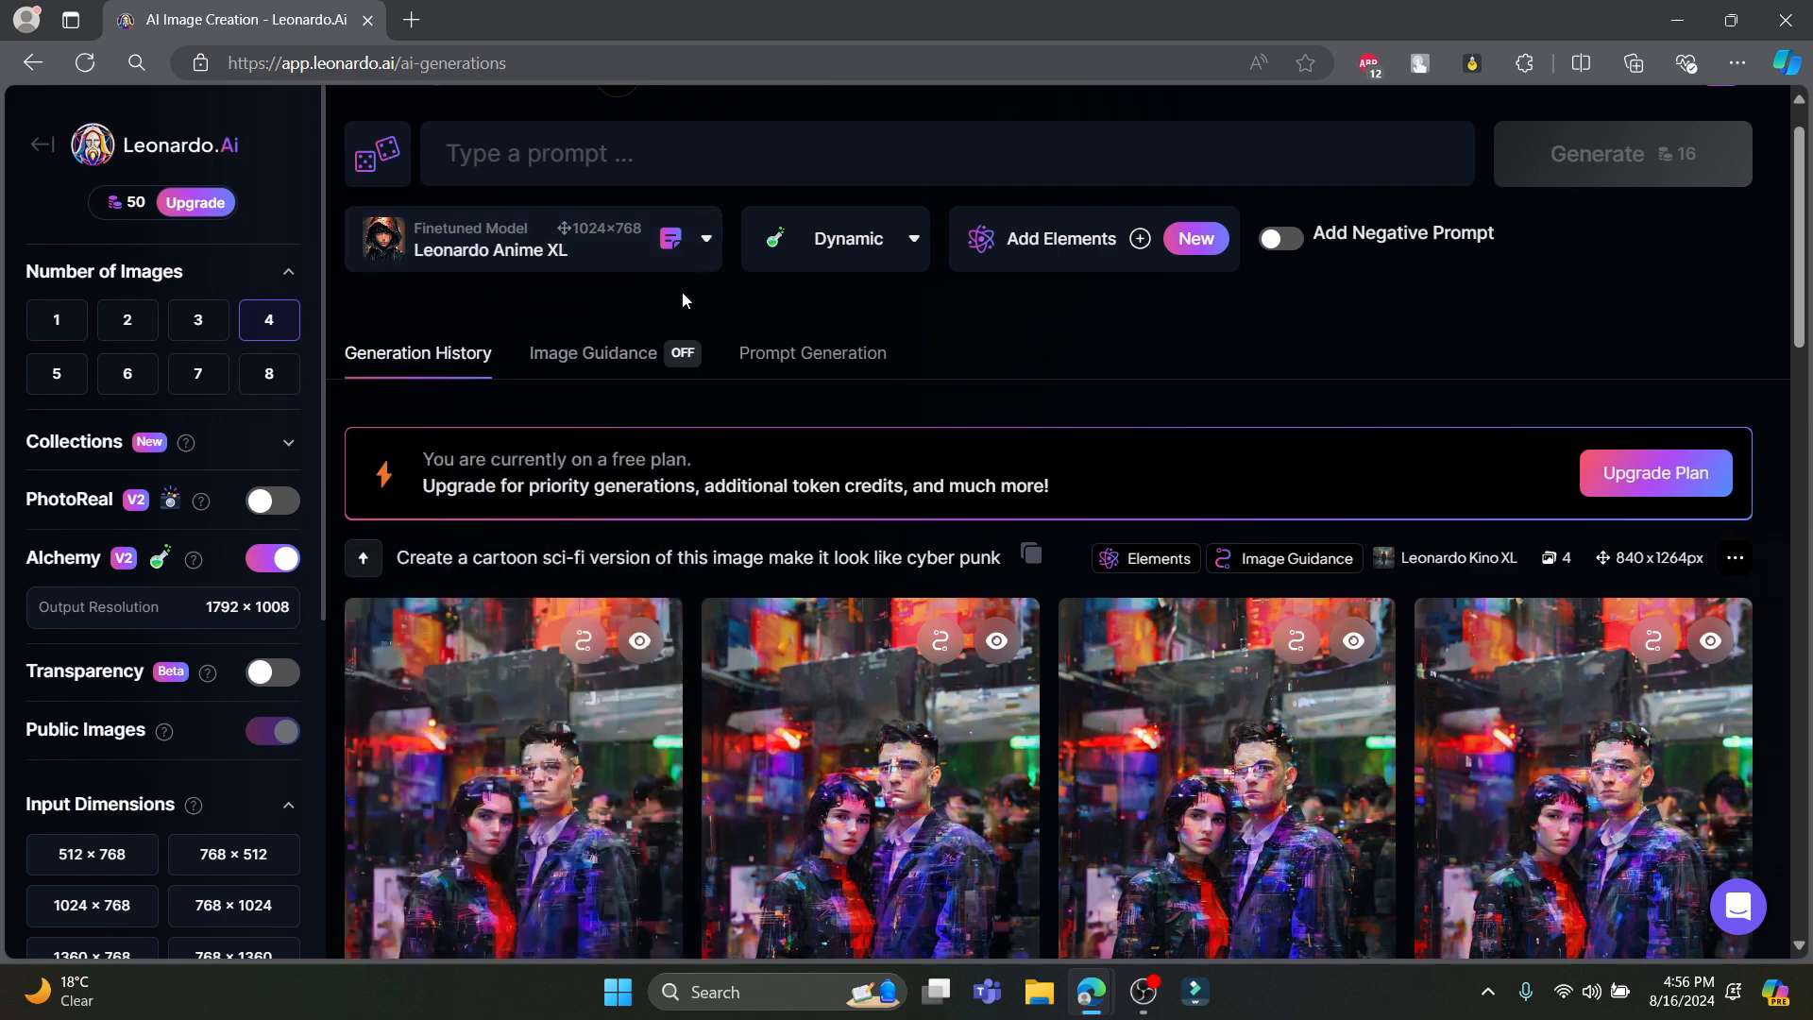
{"action": "left_click", "coordinate": [710, 240]}
{"action": "left_click", "coordinate": [501, 394]}
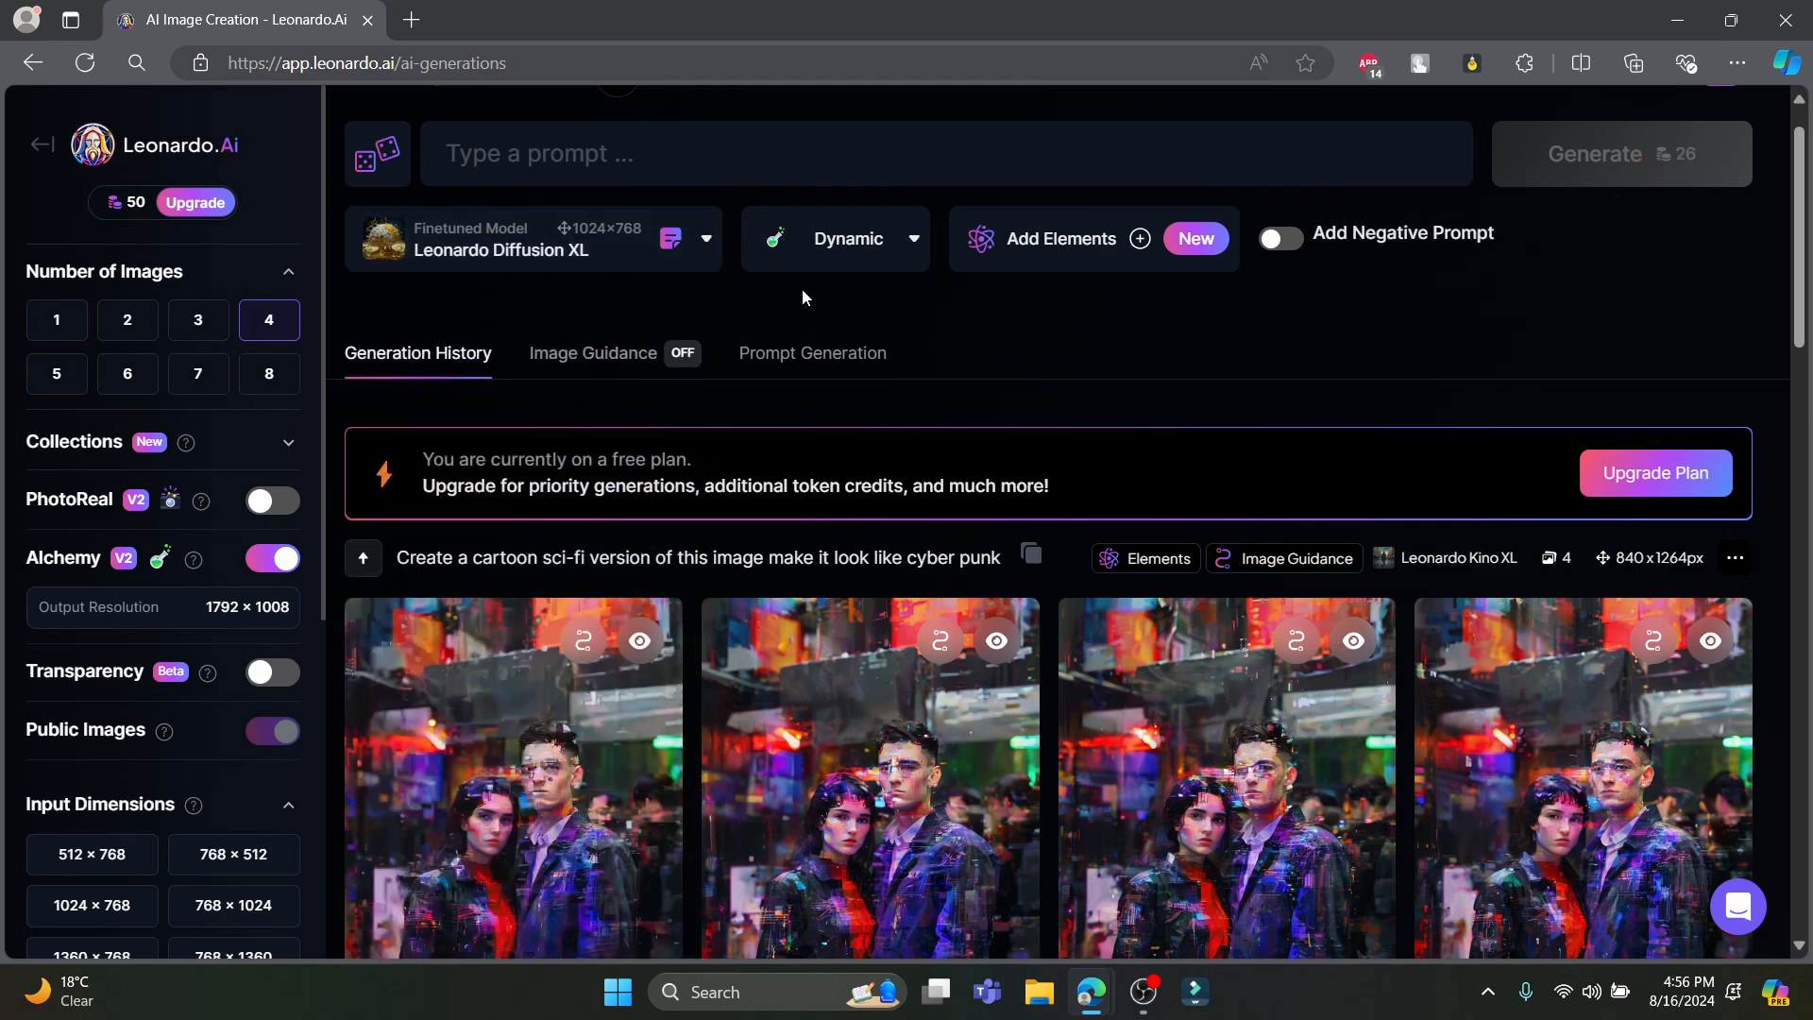
{"action": "left_click", "coordinate": [706, 239]}
{"action": "left_click", "coordinate": [470, 581]}
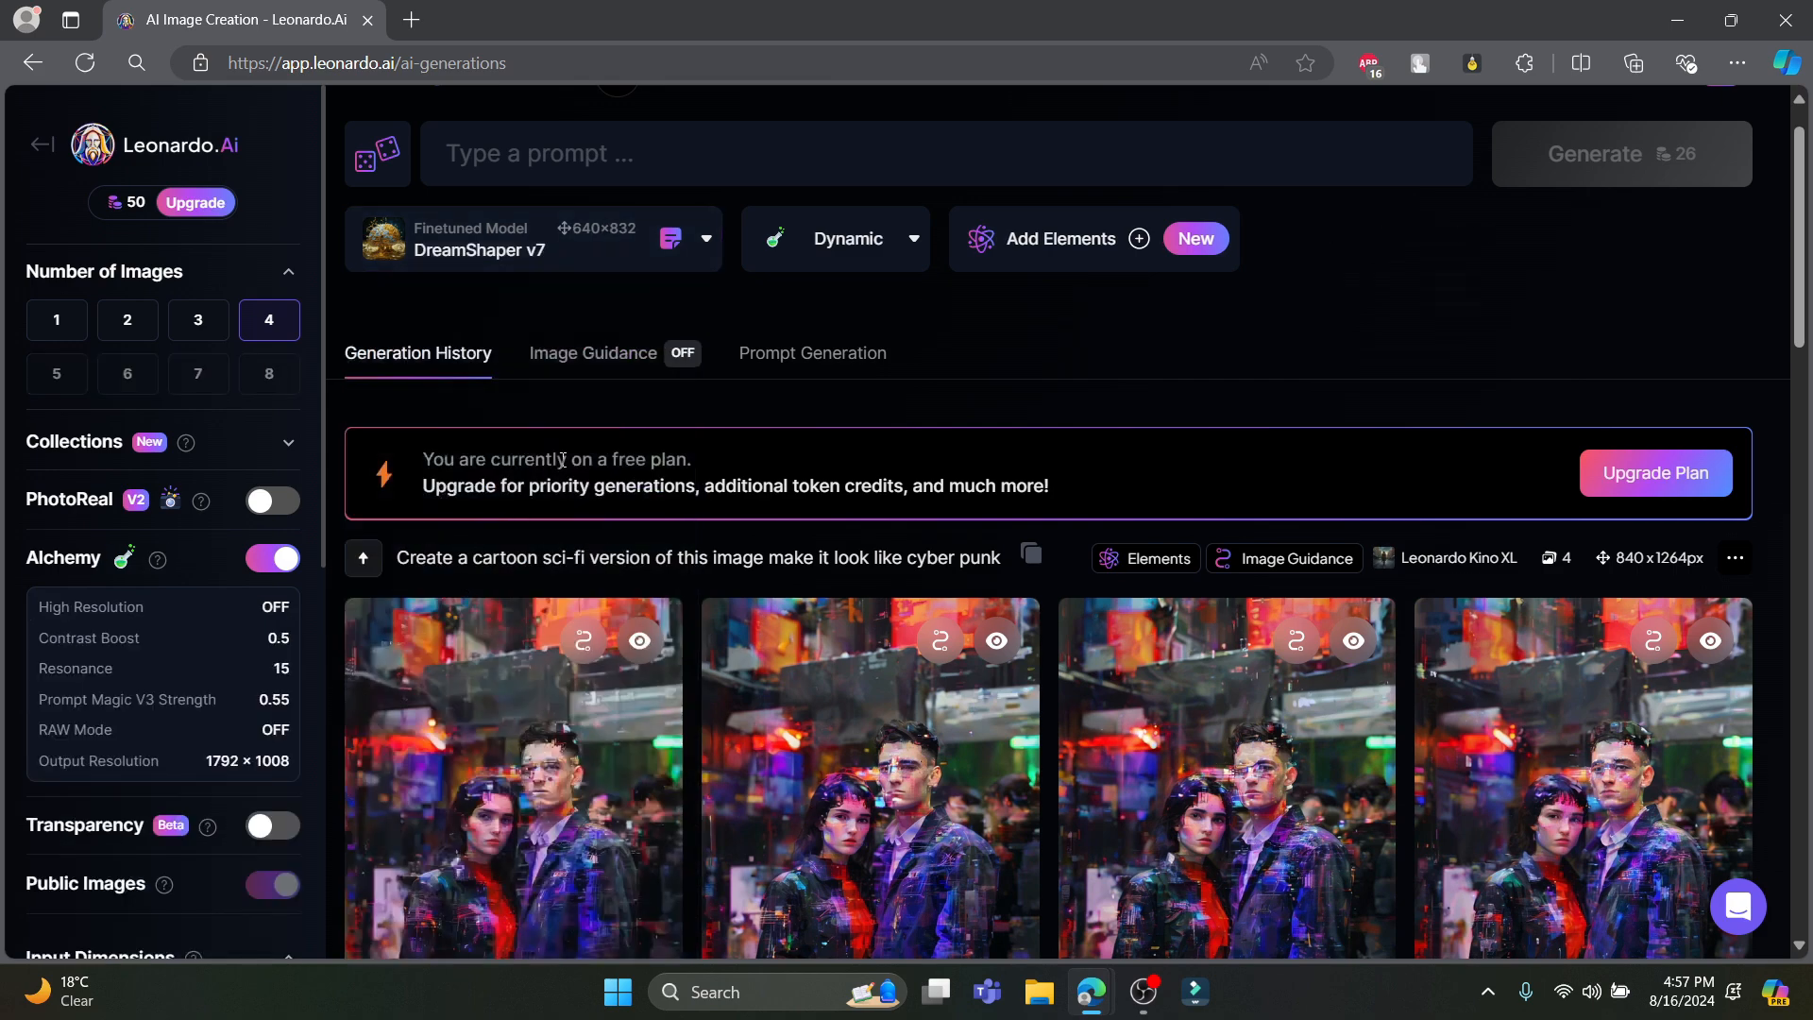
- Try the Anime Pastel Dream and SDXL 0.9 models, ending with Leonardo Lightning XL
{"action": "left_click", "coordinate": [707, 240]}
{"action": "left_click", "coordinate": [496, 678]}
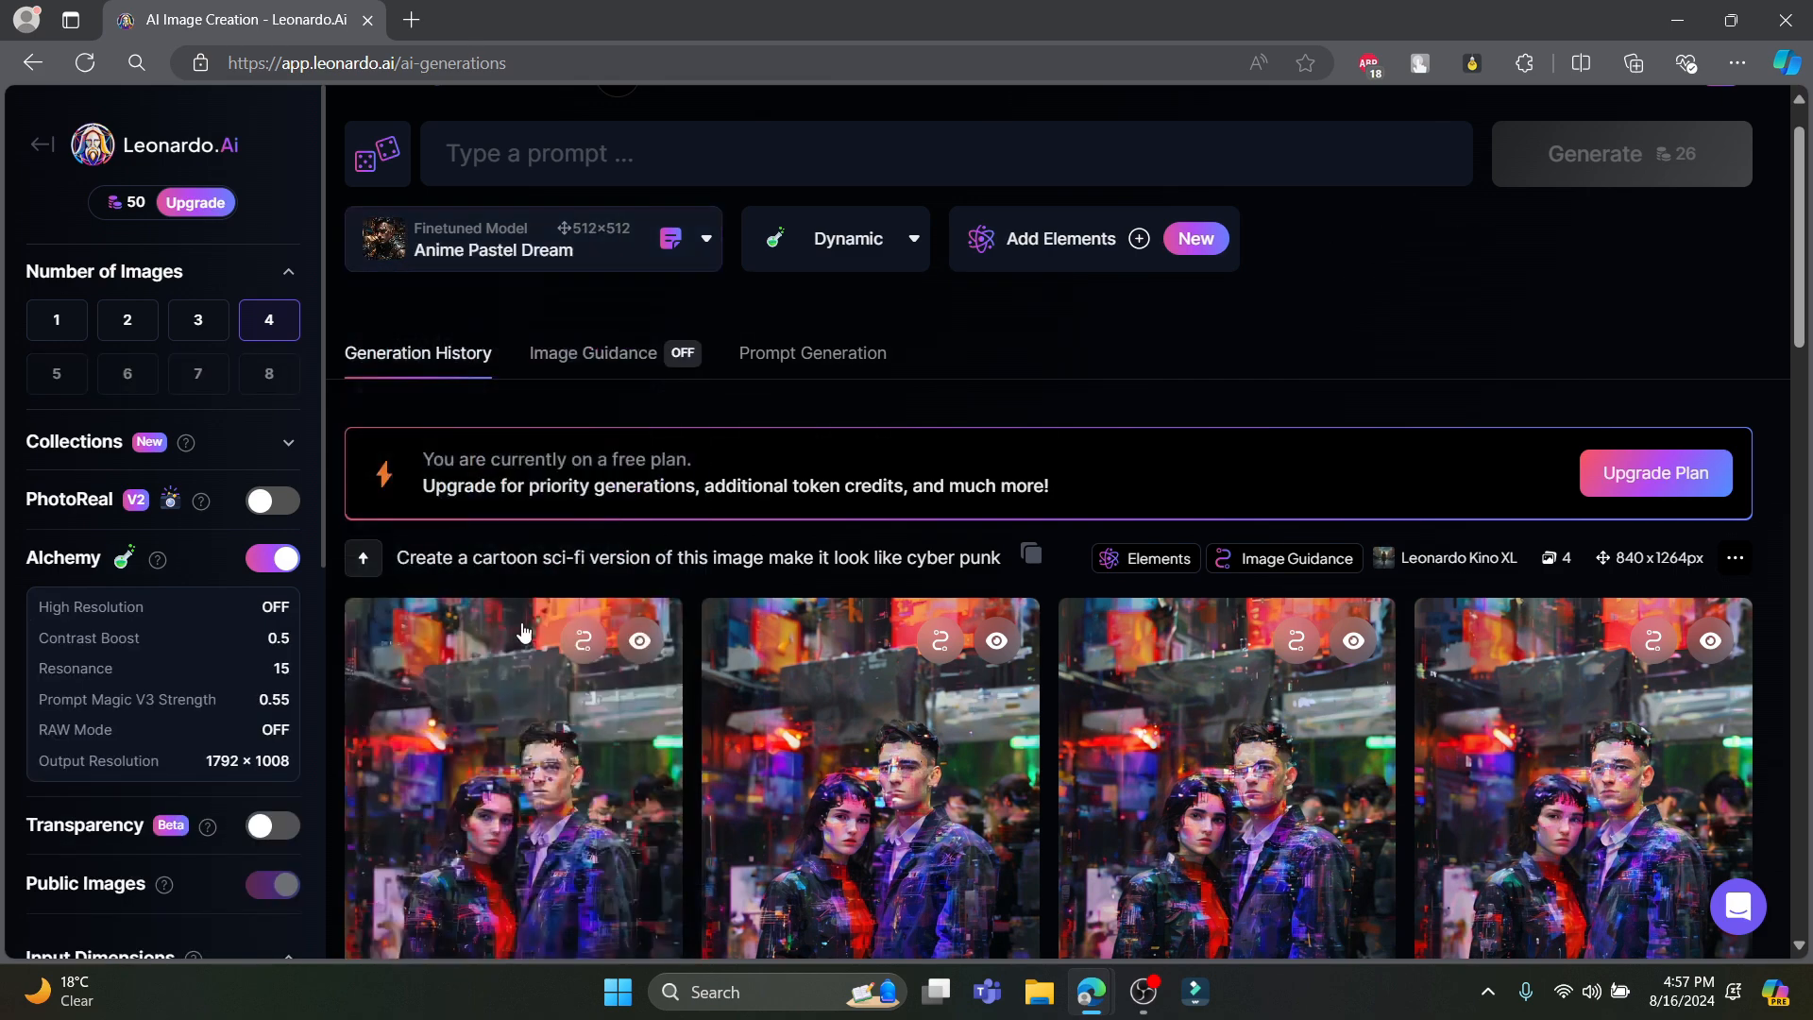
{"action": "left_click", "coordinate": [704, 239]}
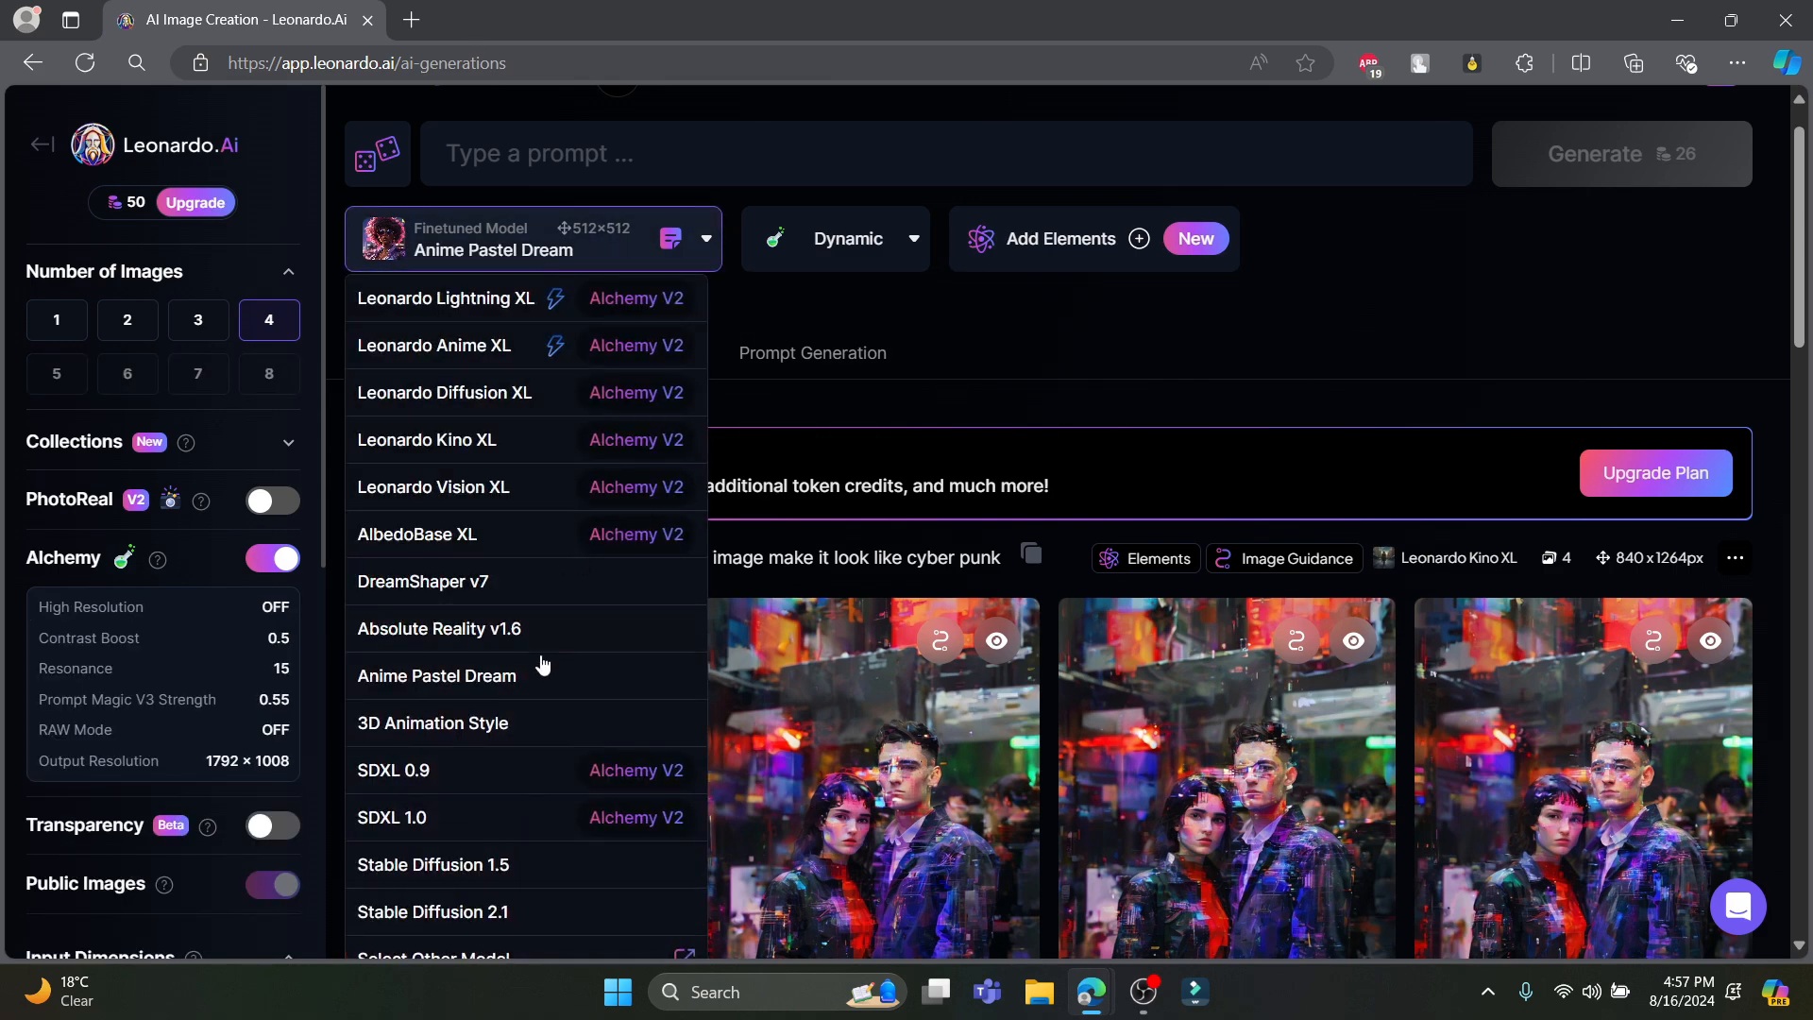
{"action": "left_click", "coordinate": [460, 764]}
{"action": "left_click", "coordinate": [706, 240]}
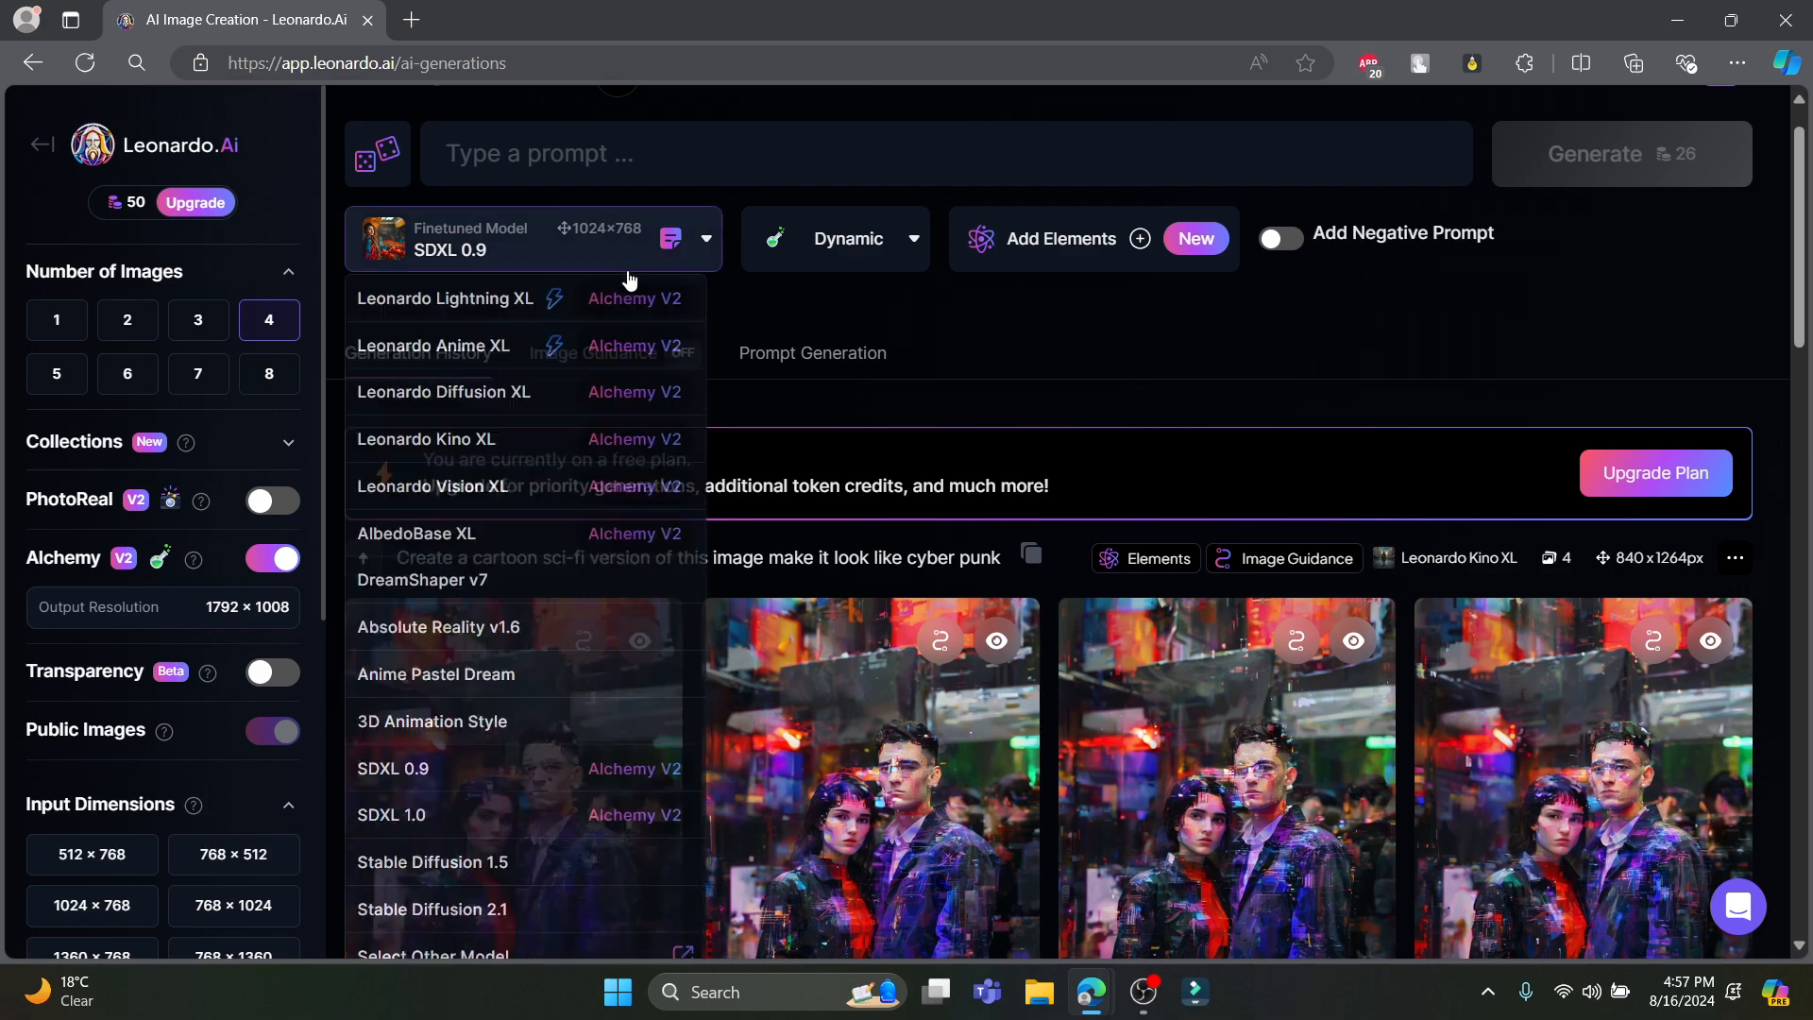
{"action": "scroll", "coordinate": [434, 364], "scroll_direction": "up", "scroll_amount": 1}
{"action": "left_click", "coordinate": [434, 363]}
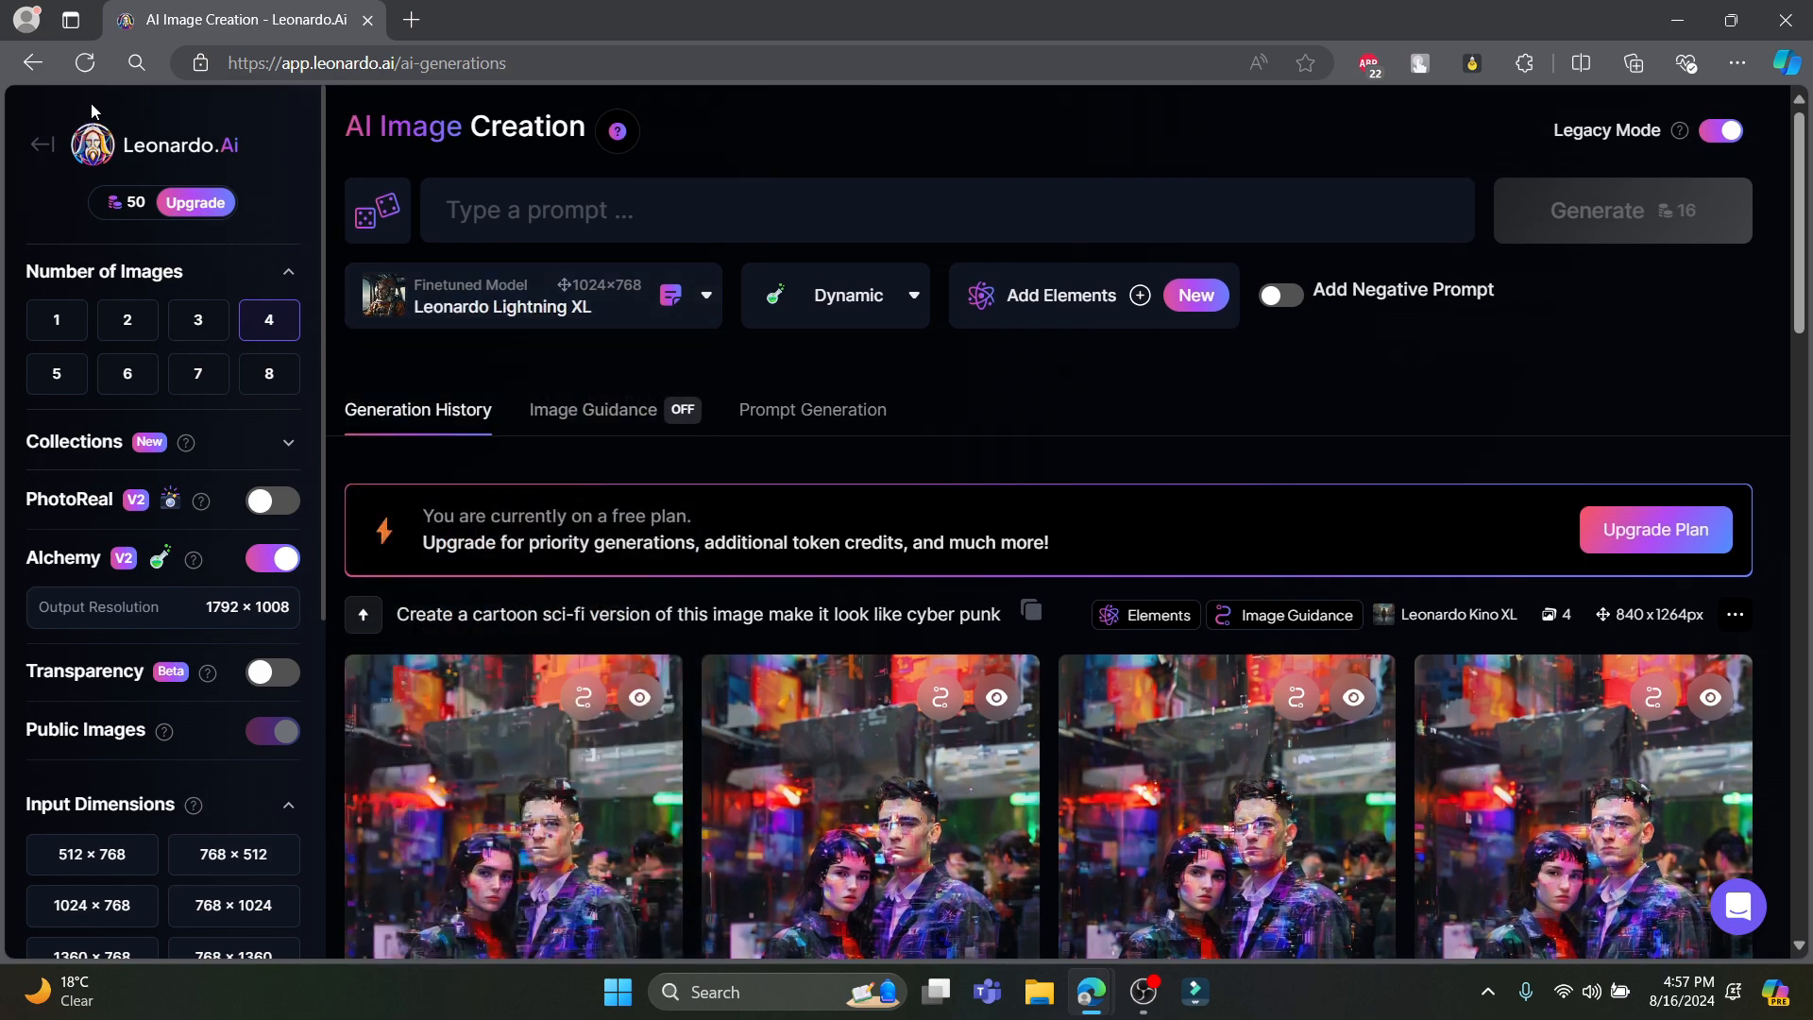
- Reload the image creation page and open the prompt generation tool
{"action": "left_click", "coordinate": [79, 75]}
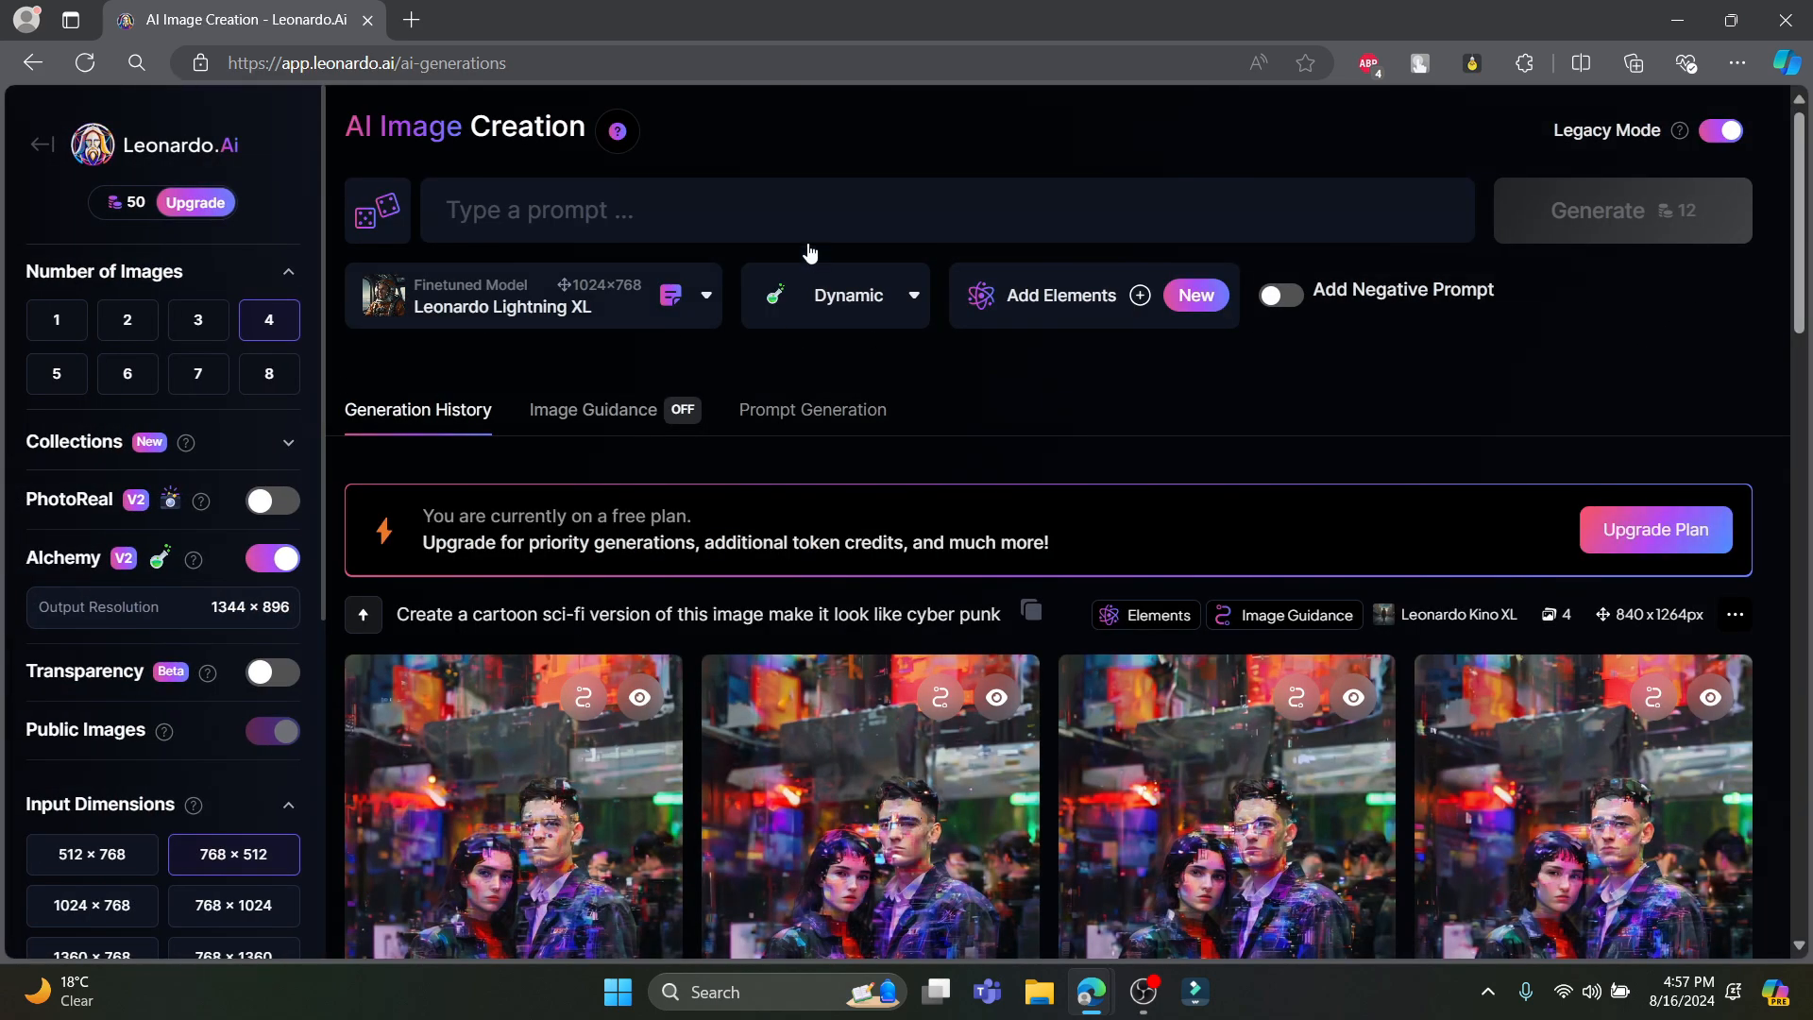
{"action": "left_click", "coordinate": [812, 408]}
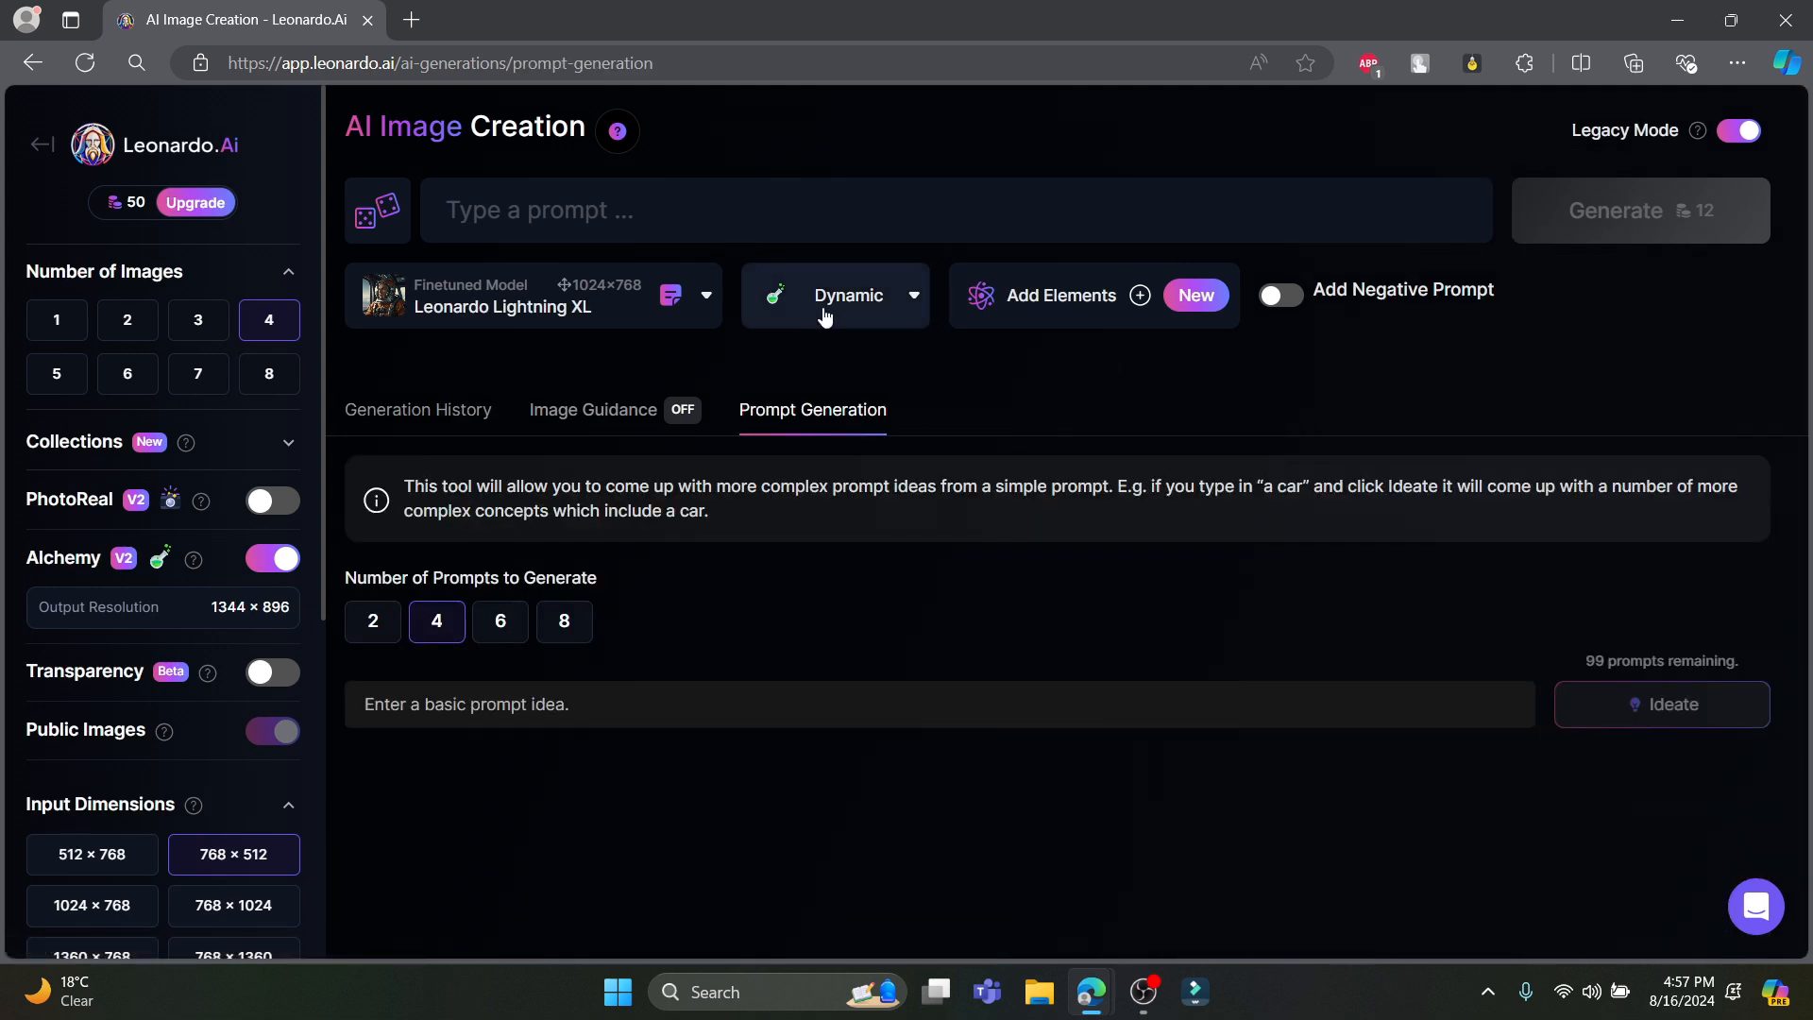
- Try the Leonardo Diffusion XL model, ending with Leonardo Vision XL as the finetuned model
{"action": "left_click", "coordinate": [707, 295]}
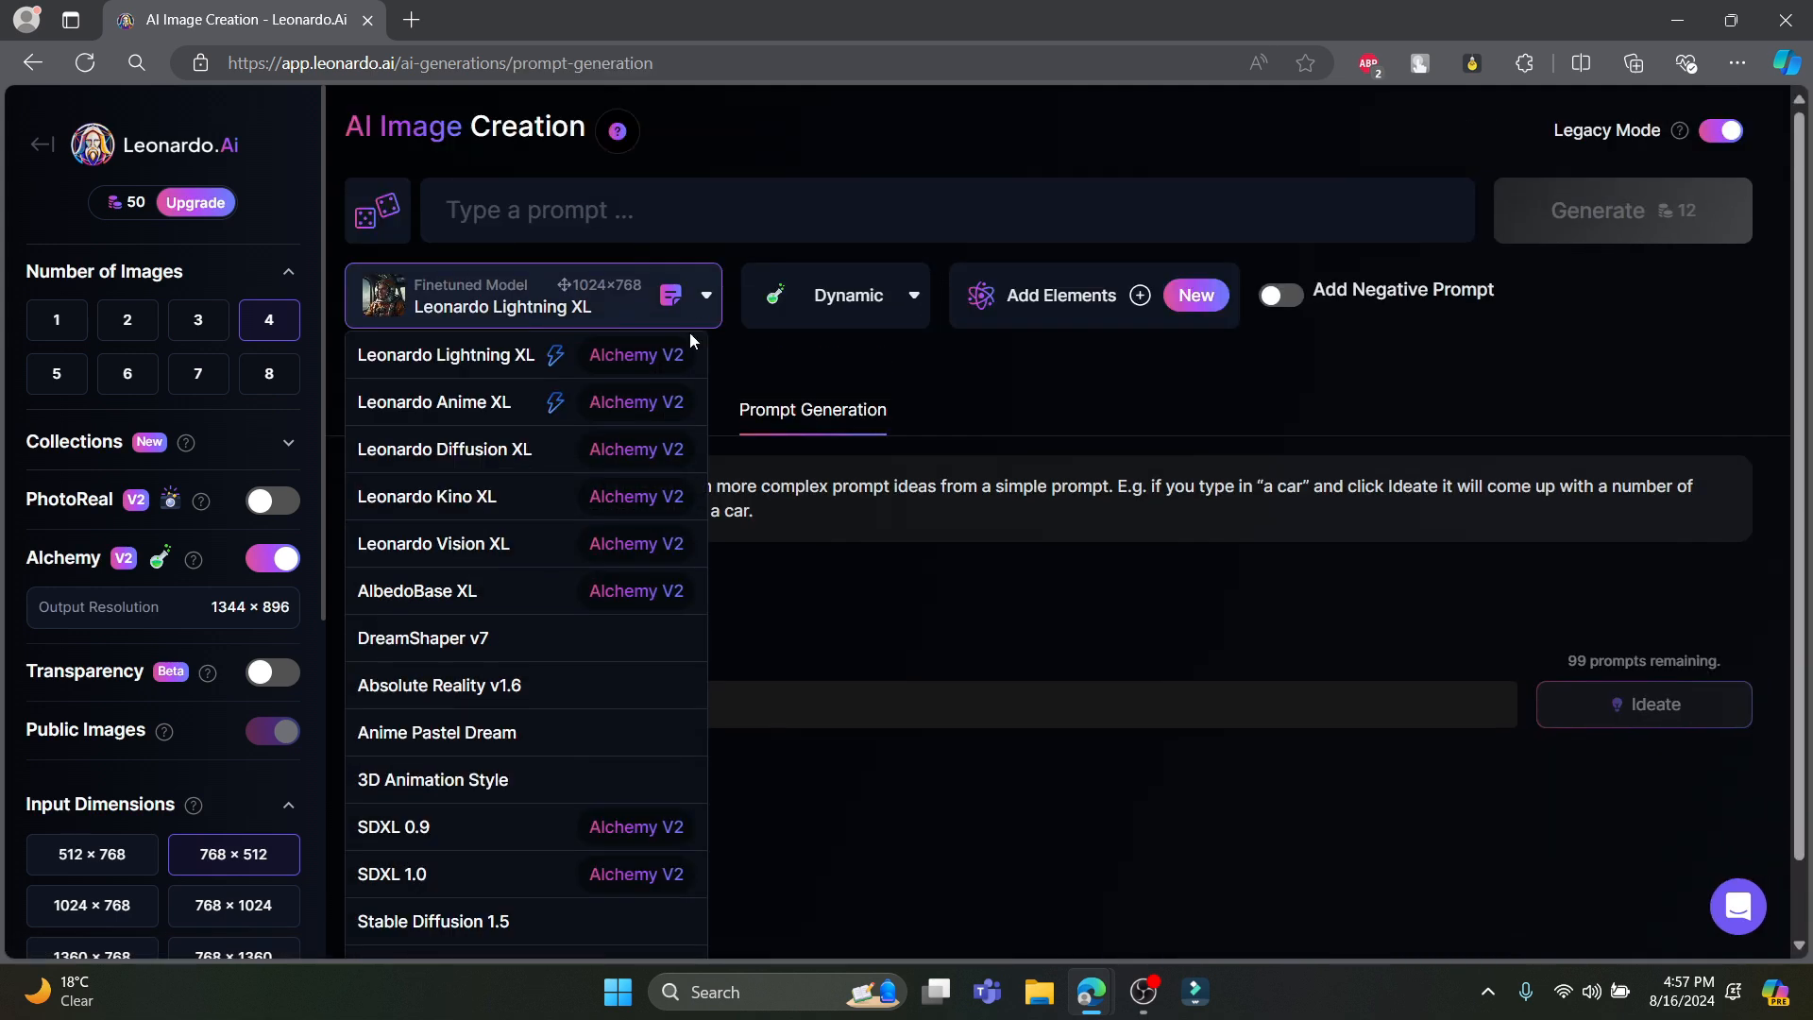
{"action": "left_click", "coordinate": [501, 449]}
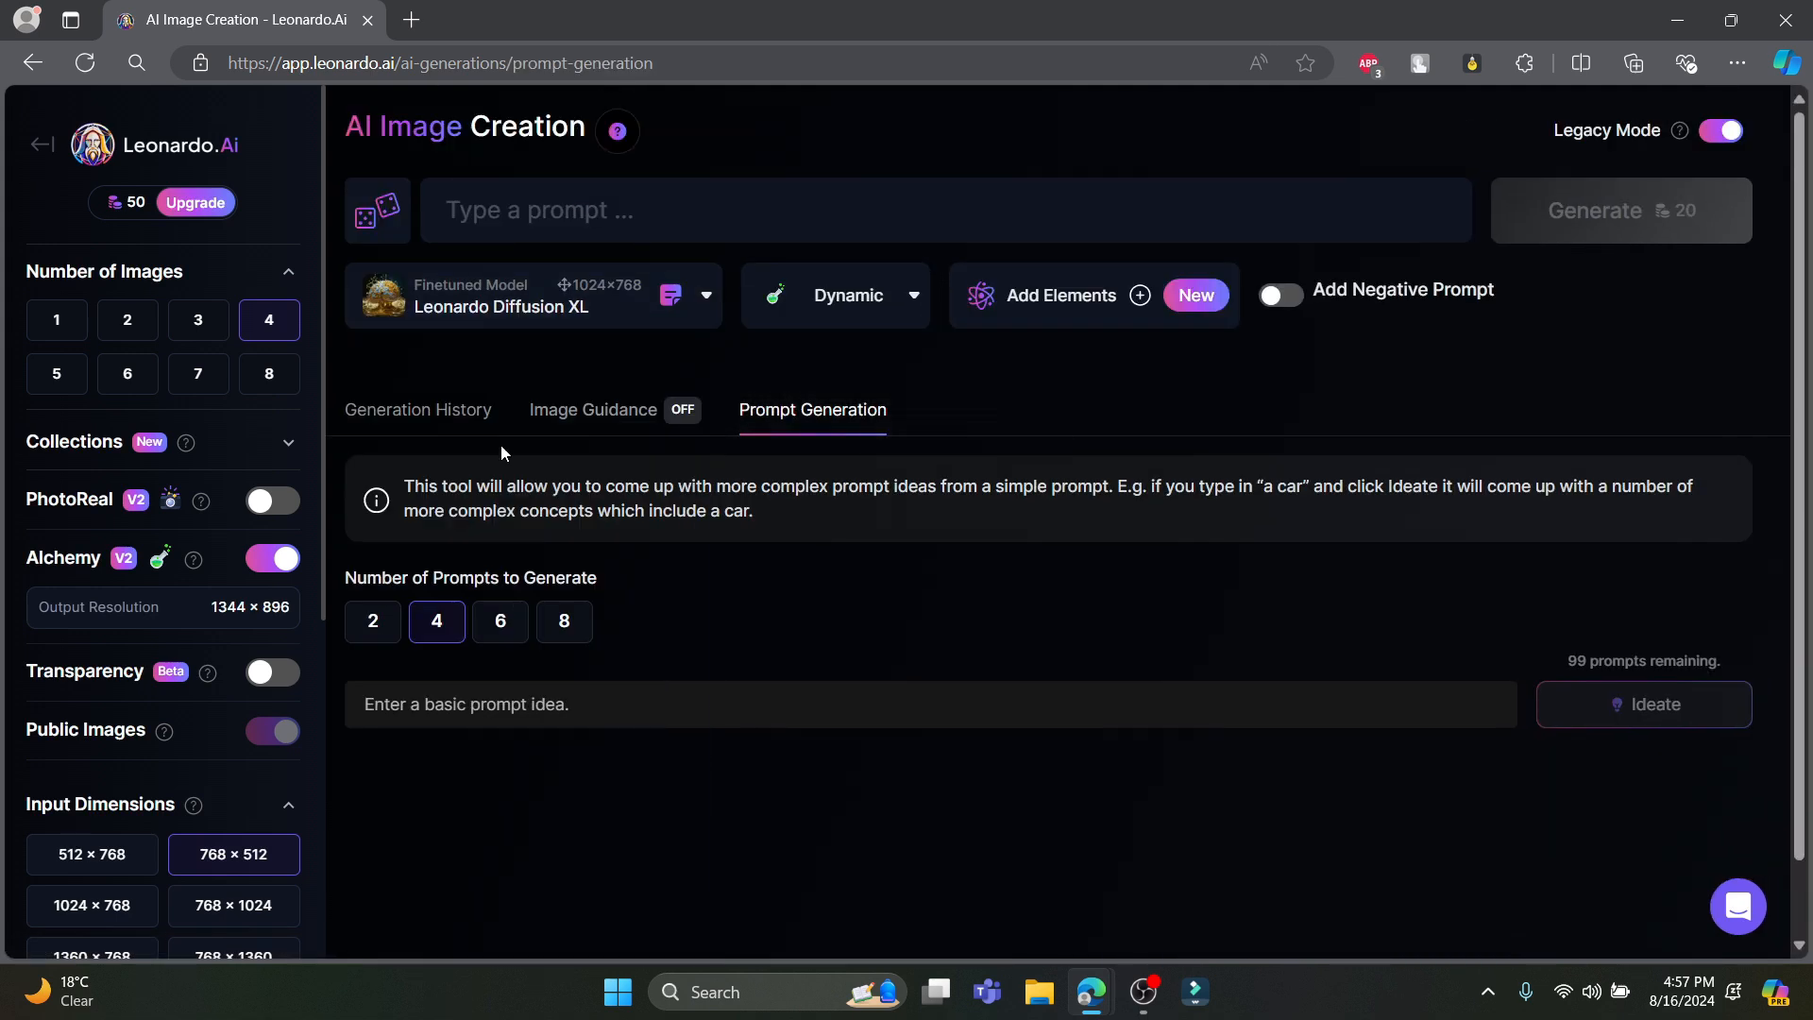
{"action": "left_click", "coordinate": [707, 296]}
{"action": "left_click", "coordinate": [457, 547]}
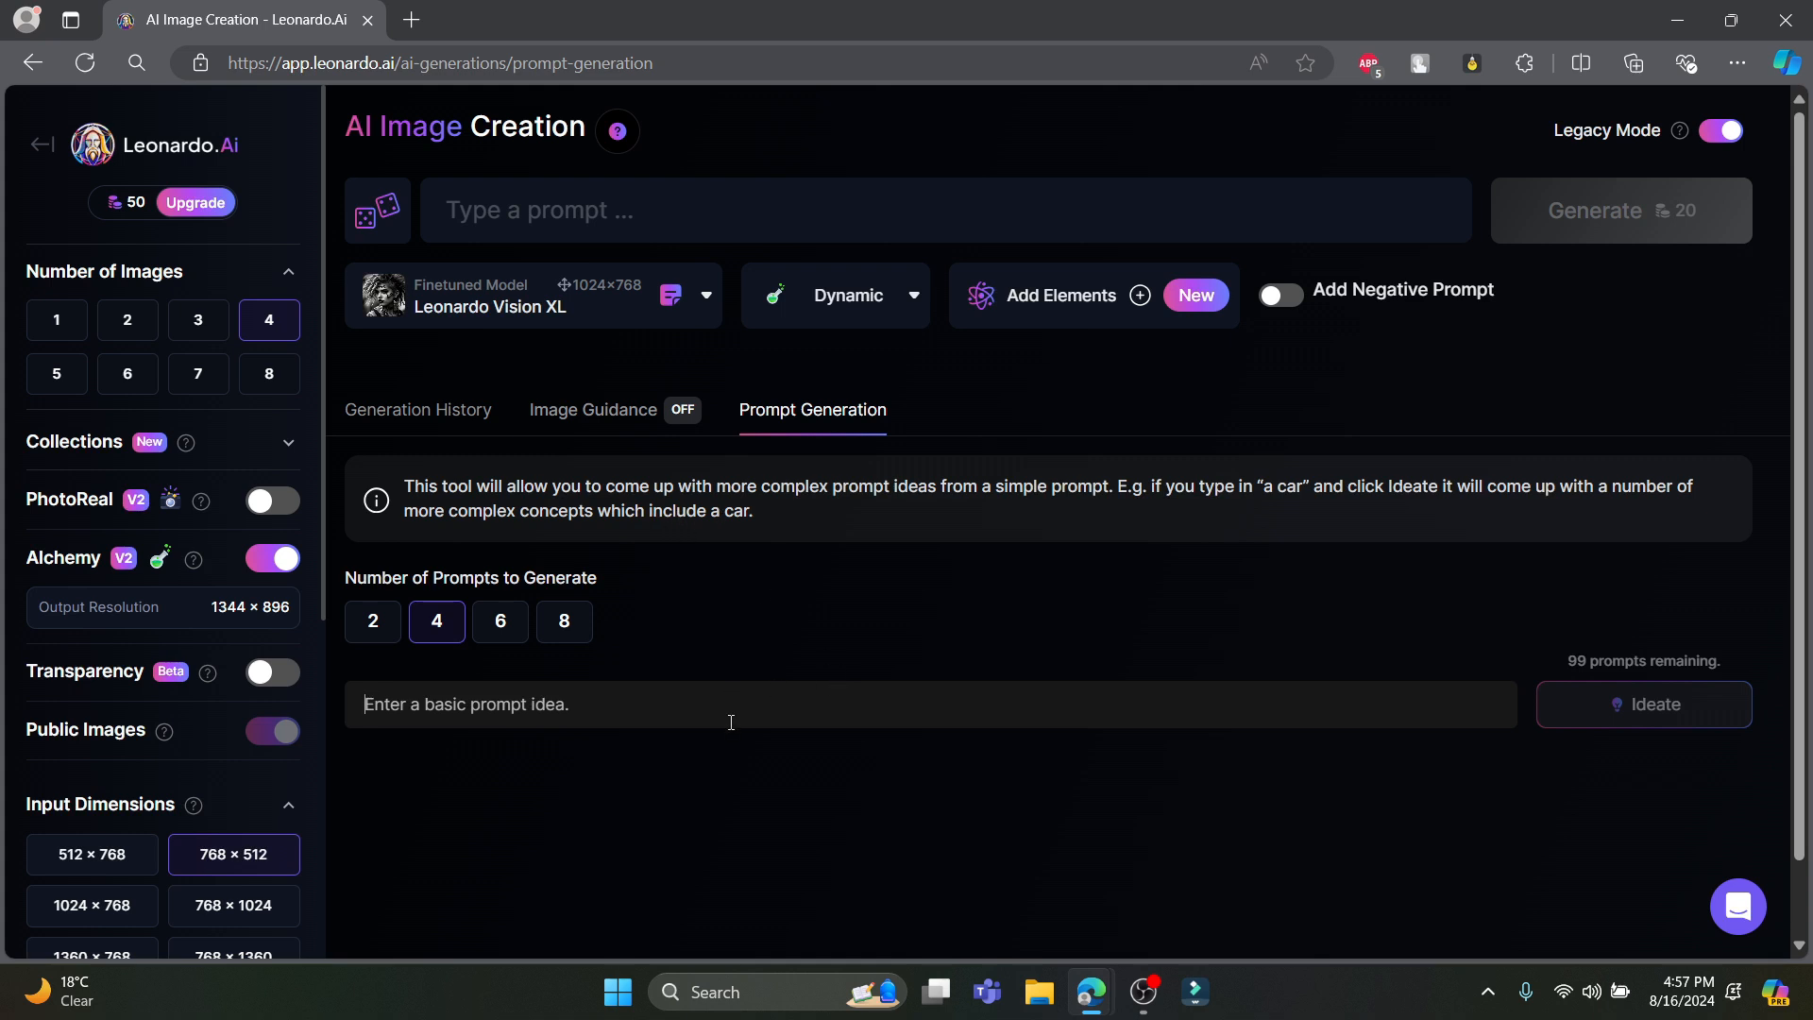
- Enter the basic prompt idea "a muscular man with a white lion as his pet" and generate four prompt ideas from it
{"action": "type", "text": "a muscular man with a white lion as his pety"}
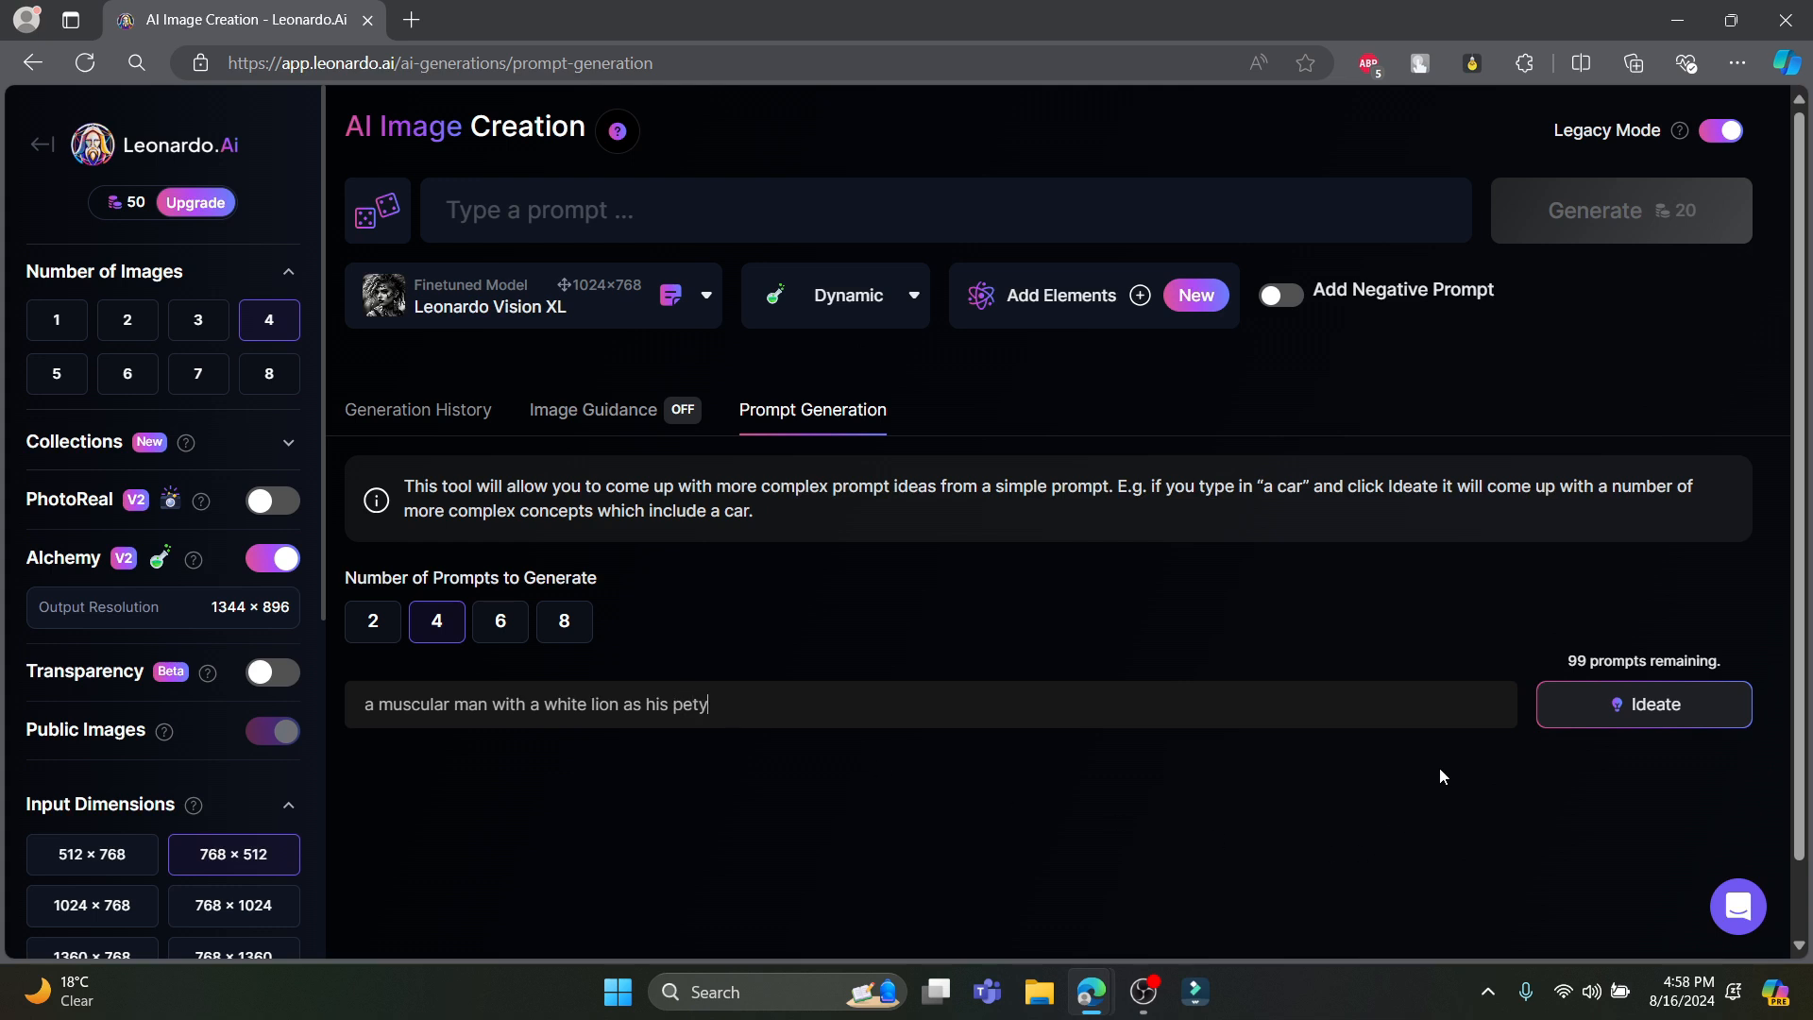
{"action": "key", "text": "BackSpace"}
{"action": "left_click", "coordinate": [1640, 722]}
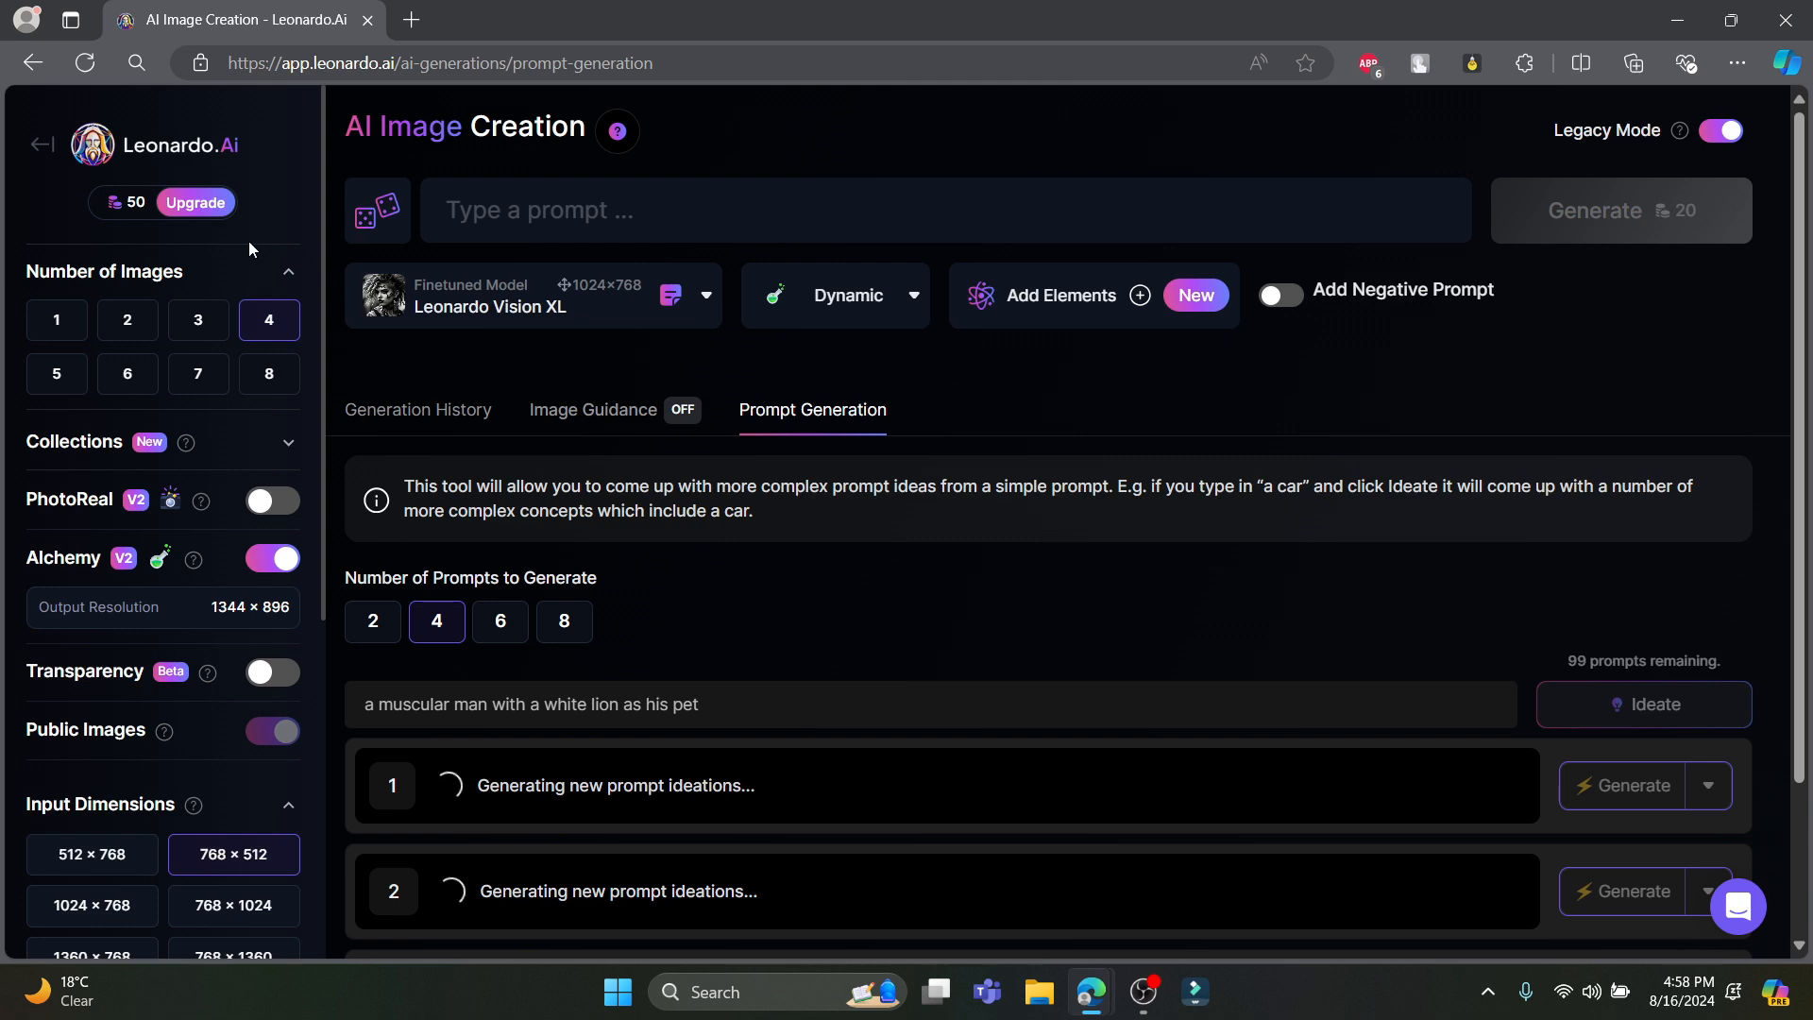
- Open the first suggested prompt for editing and read through all four prompt ideas
{"action": "scroll", "coordinate": [1221, 583], "scroll_direction": "down", "scroll_amount": 1}
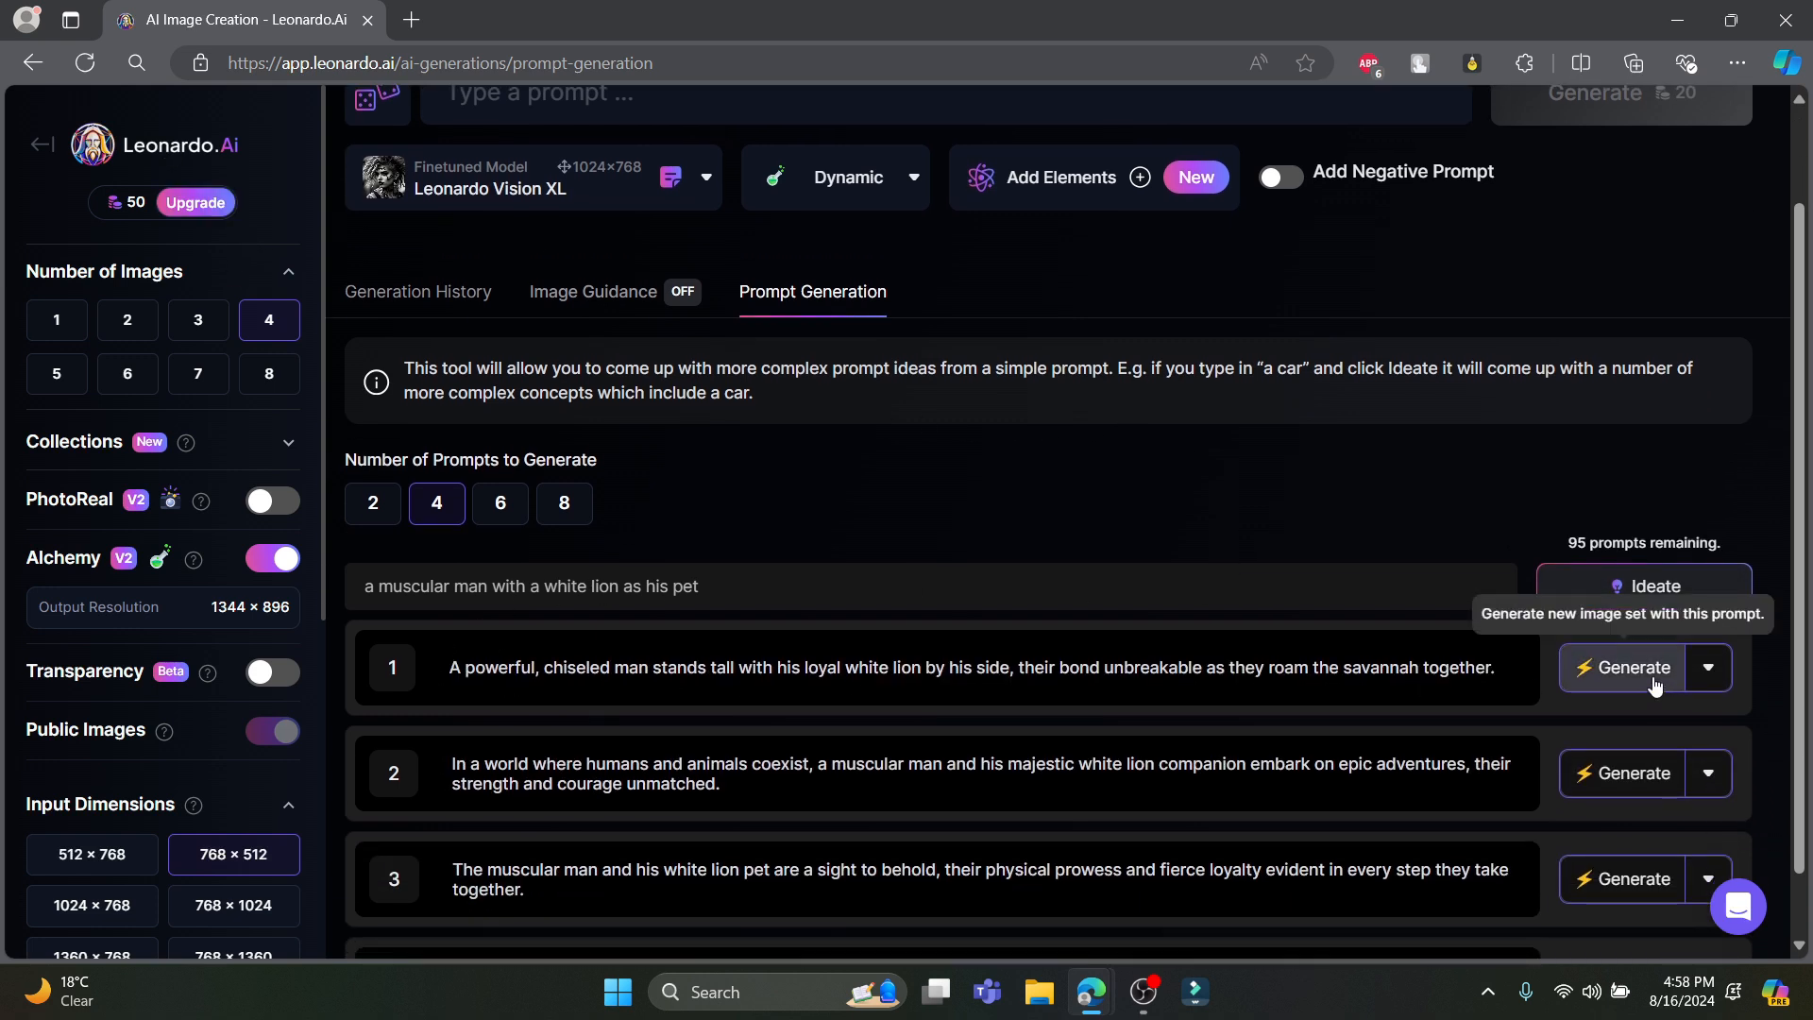
{"action": "left_click", "coordinate": [1721, 673]}
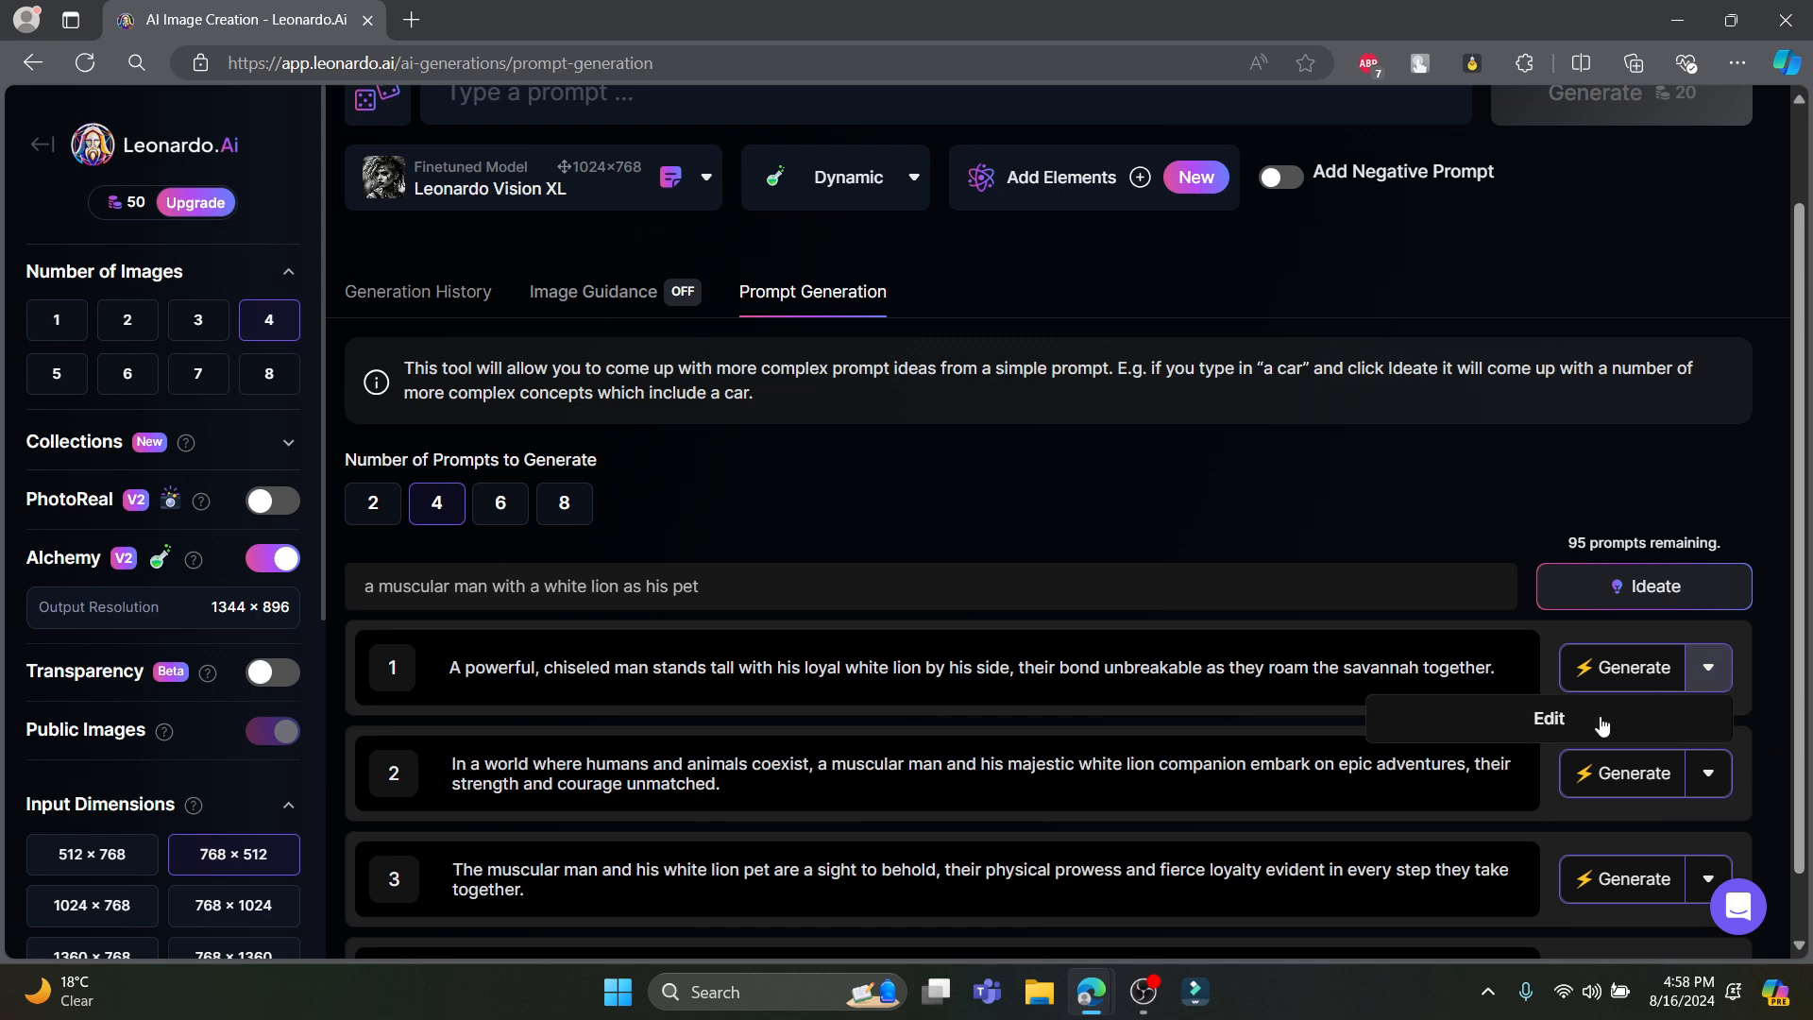
{"action": "left_click", "coordinate": [1520, 720]}
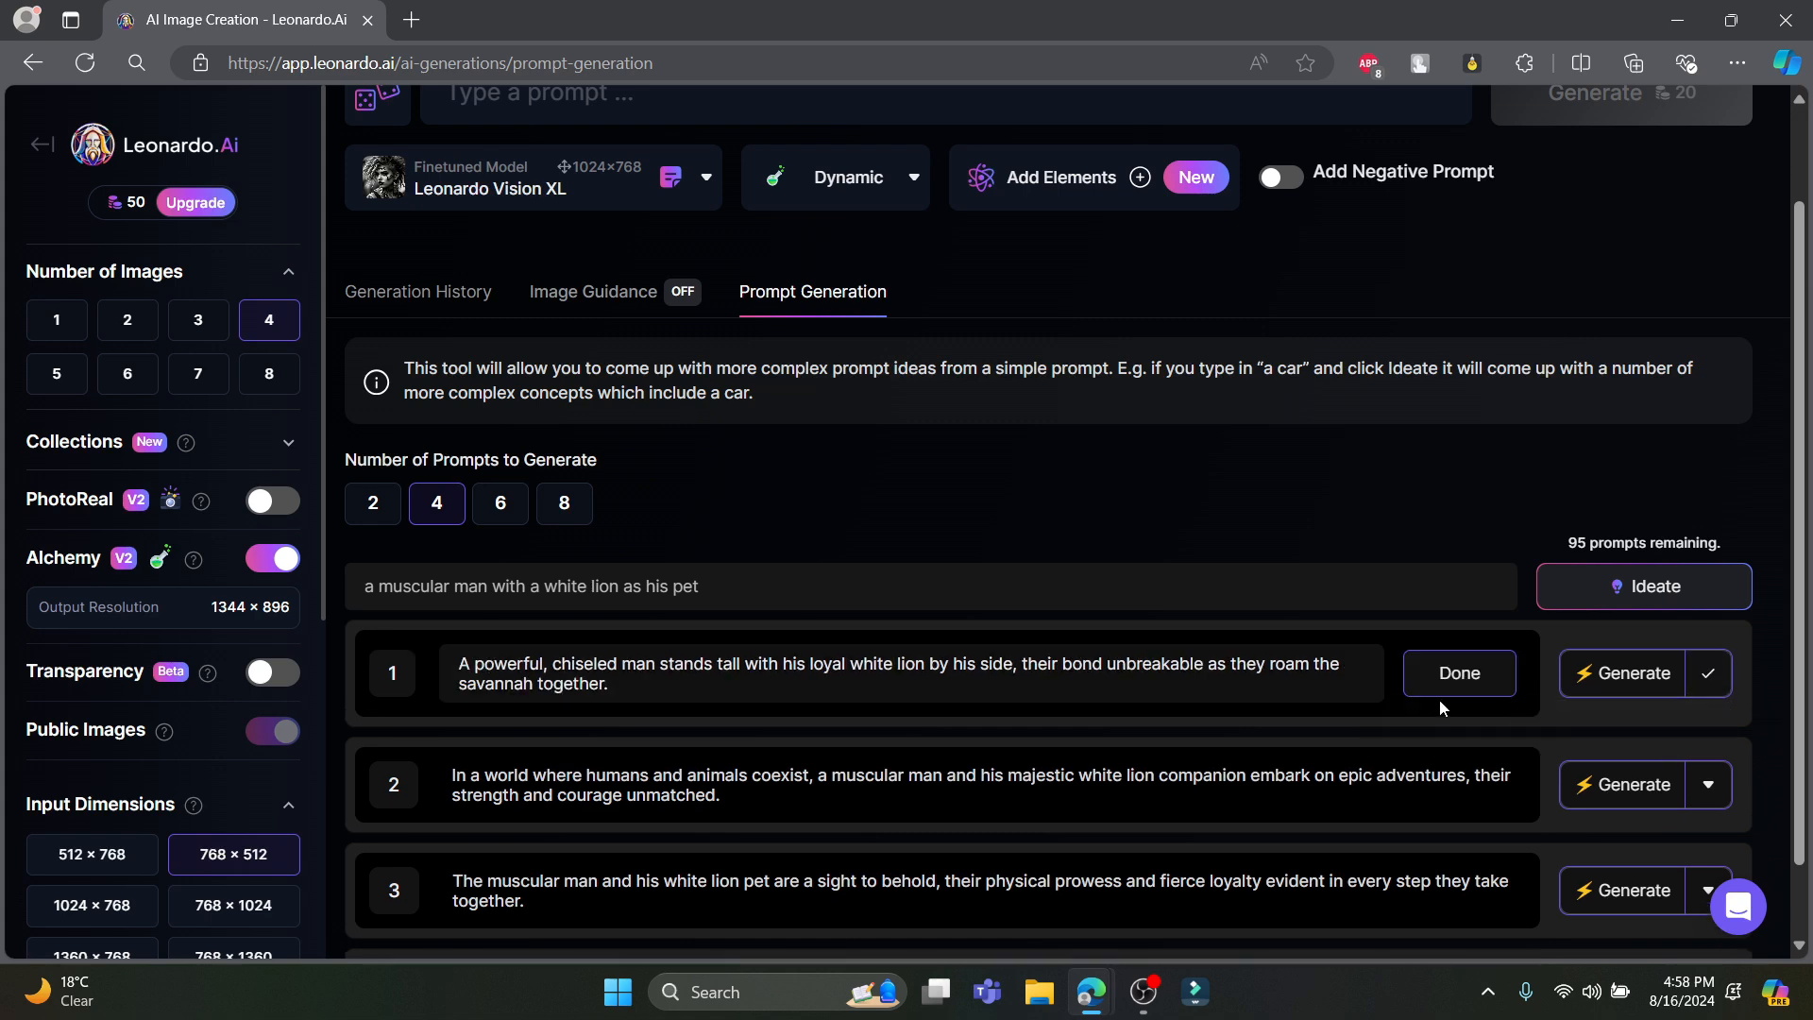
{"action": "triple_click", "coordinate": [1040, 676]}
{"action": "scroll", "coordinate": [697, 622], "scroll_direction": "down", "scroll_amount": 1}
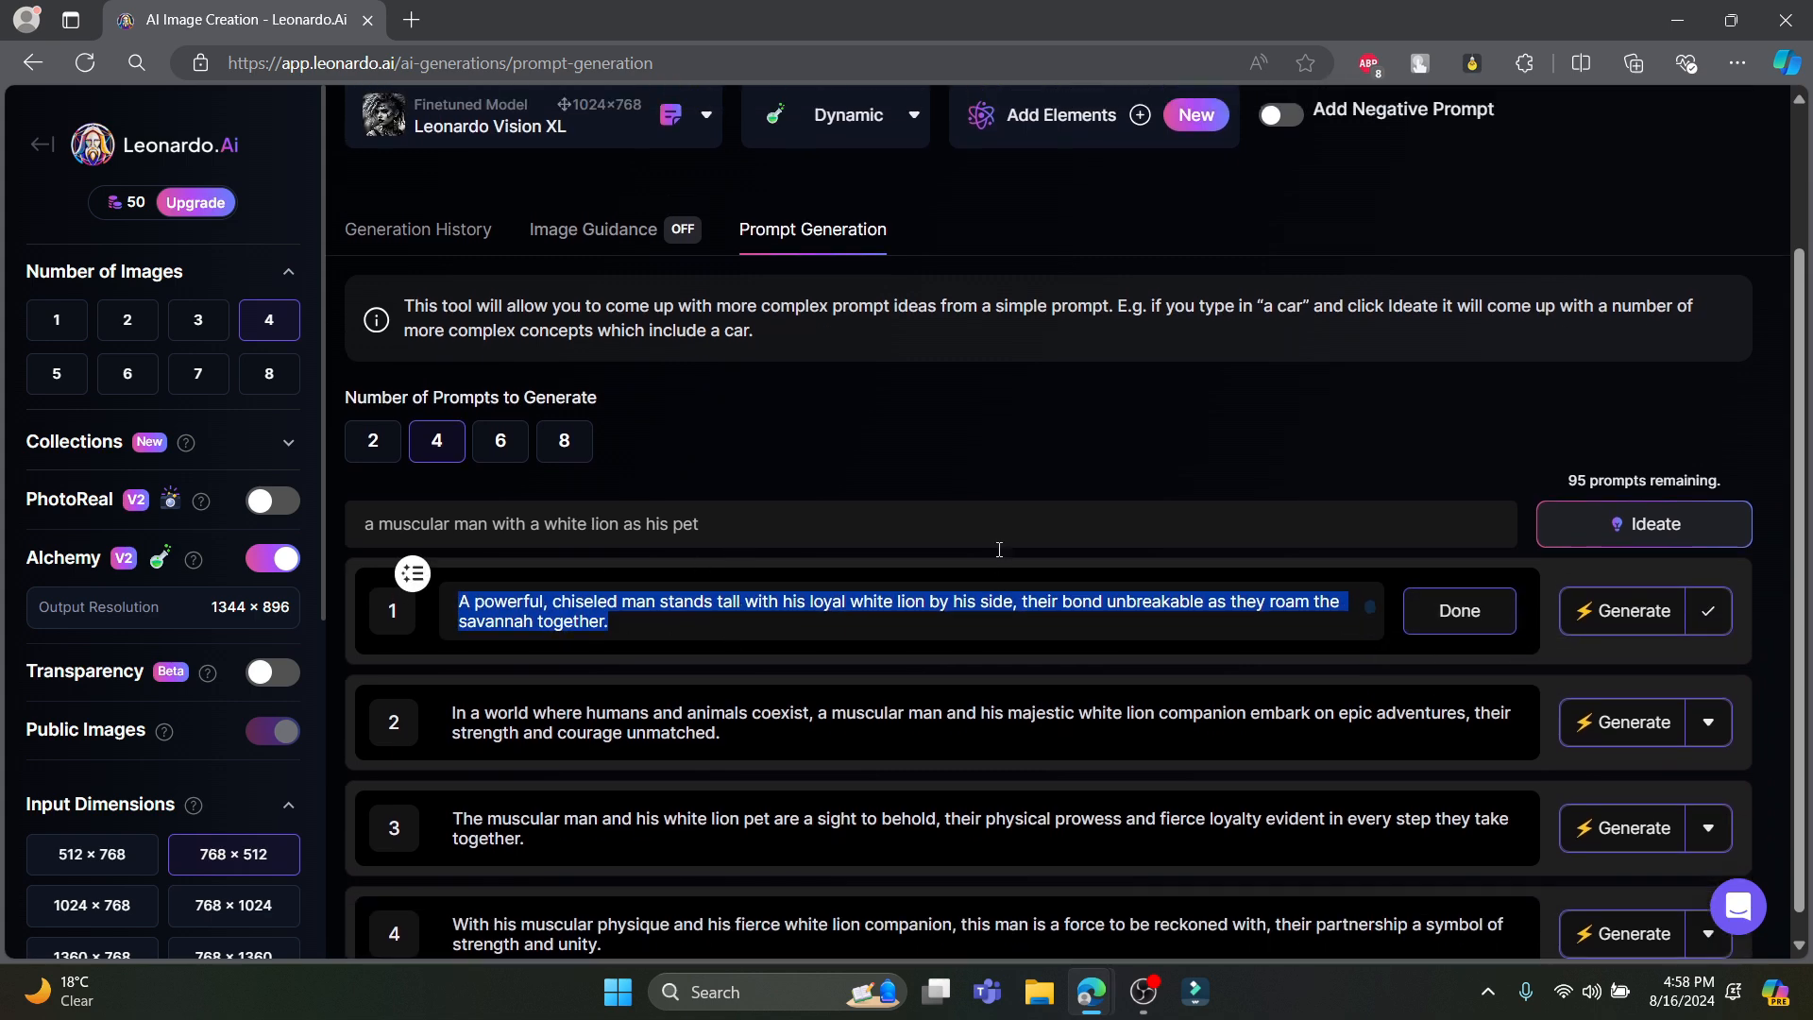
{"action": "left_click", "coordinate": [949, 580]}
{"action": "scroll", "coordinate": [949, 576], "scroll_direction": "up", "scroll_amount": 2}
{"action": "scroll", "coordinate": [949, 576], "scroll_direction": "down", "scroll_amount": 2}
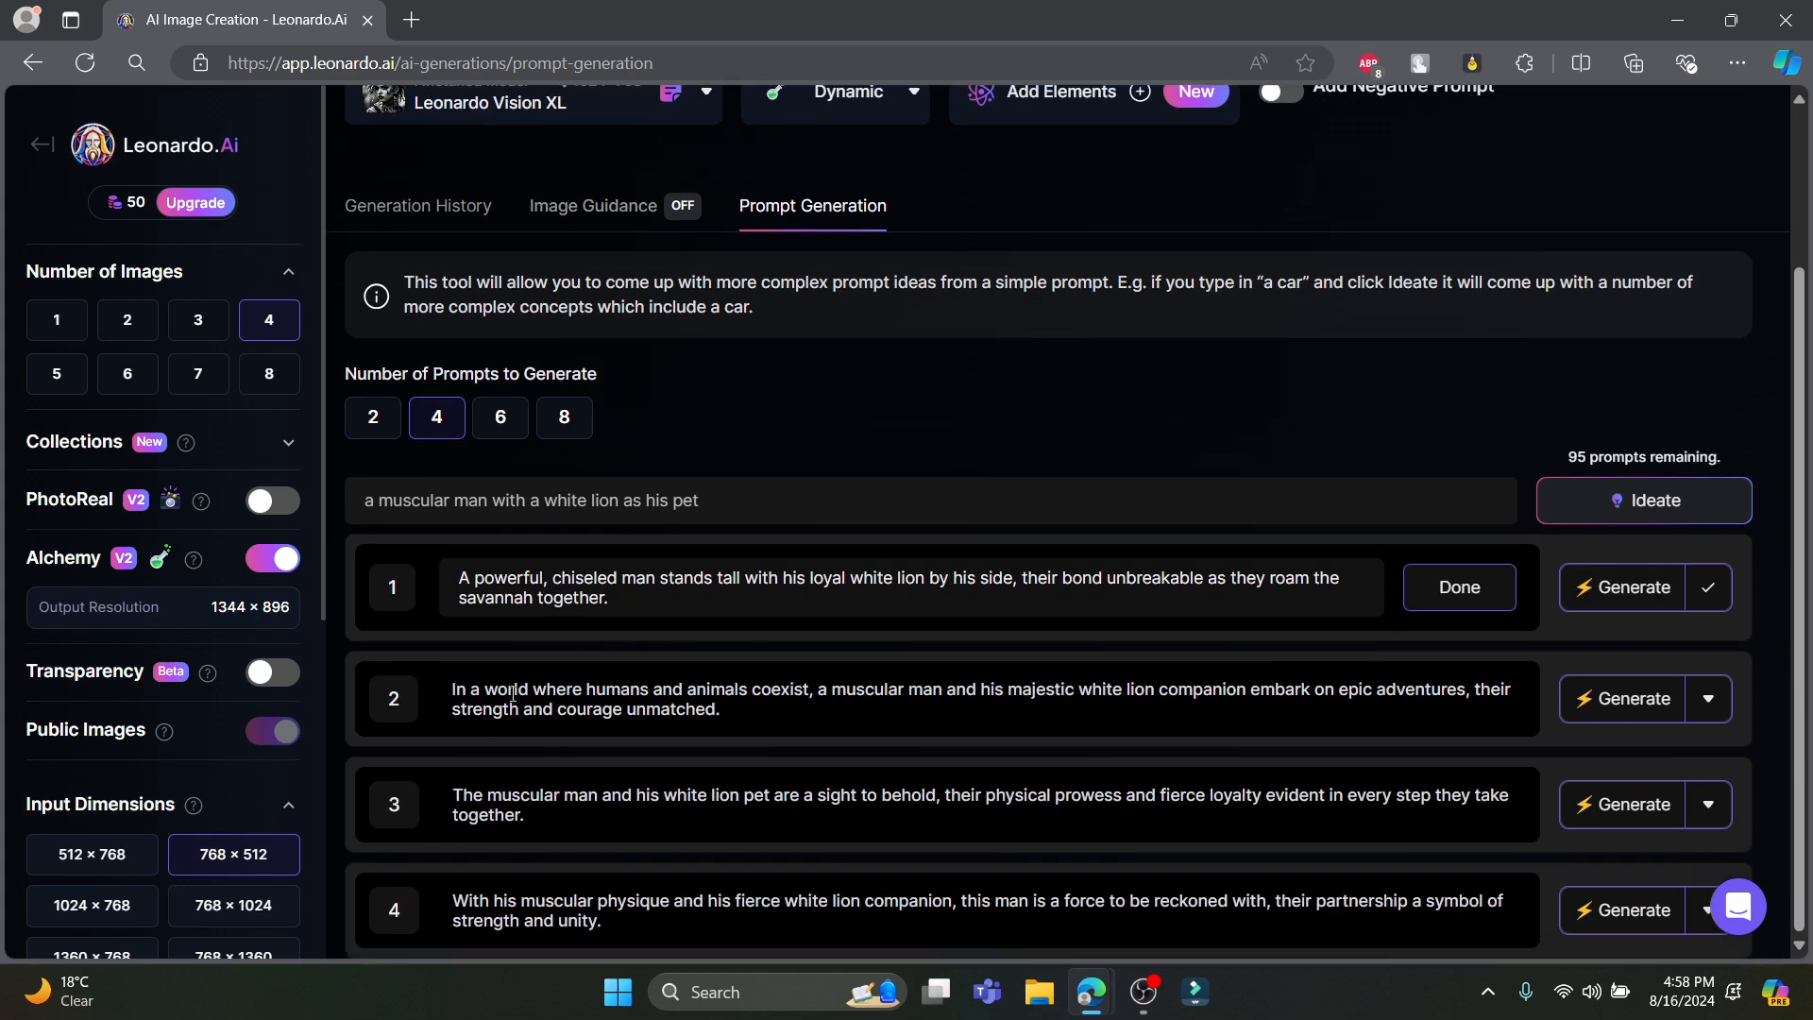
{"action": "scroll", "coordinate": [512, 694], "scroll_direction": "up", "scroll_amount": 2}
{"action": "scroll", "coordinate": [548, 543], "scroll_direction": "down", "scroll_amount": 2}
- Open the third suggested prompt for editing, copy its text and generate images from that prompt
{"action": "left_click", "coordinate": [1707, 804]}
{"action": "left_click", "coordinate": [1595, 857]}
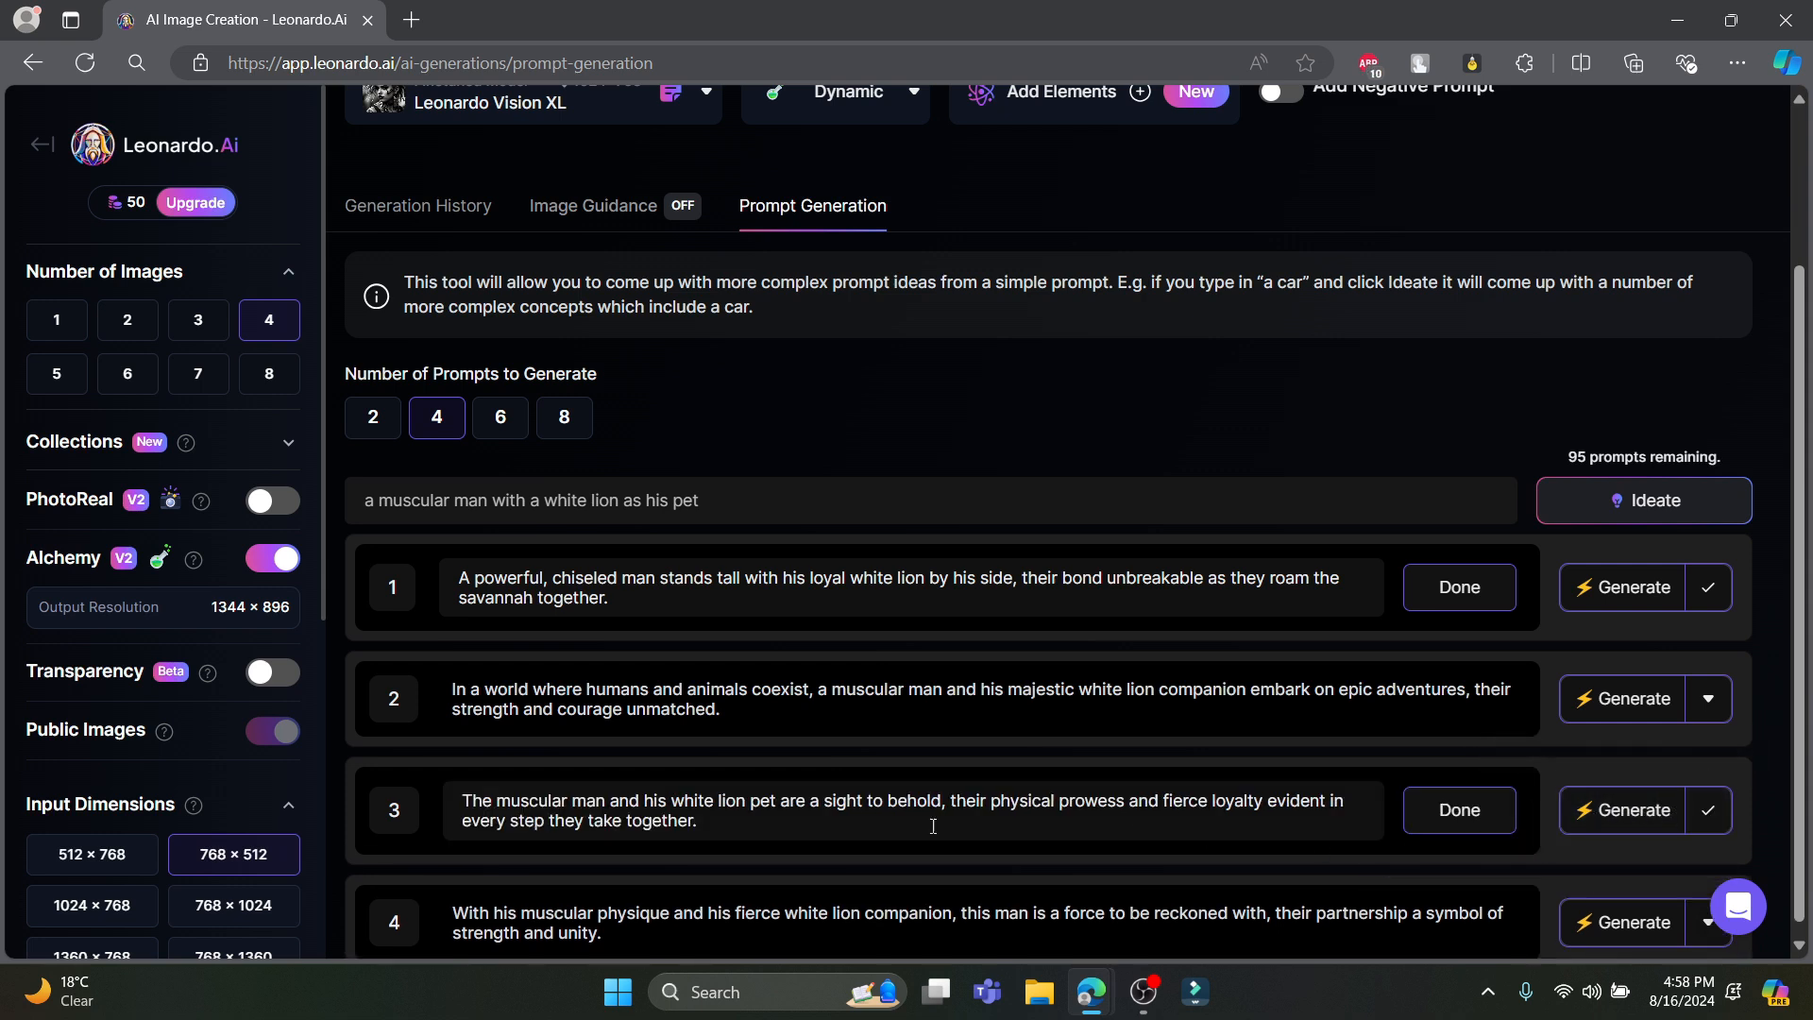
{"action": "left_click_drag", "start_coordinate": [713, 820], "coordinate": [442, 807]}
{"action": "key", "text": "ctrl+c"}
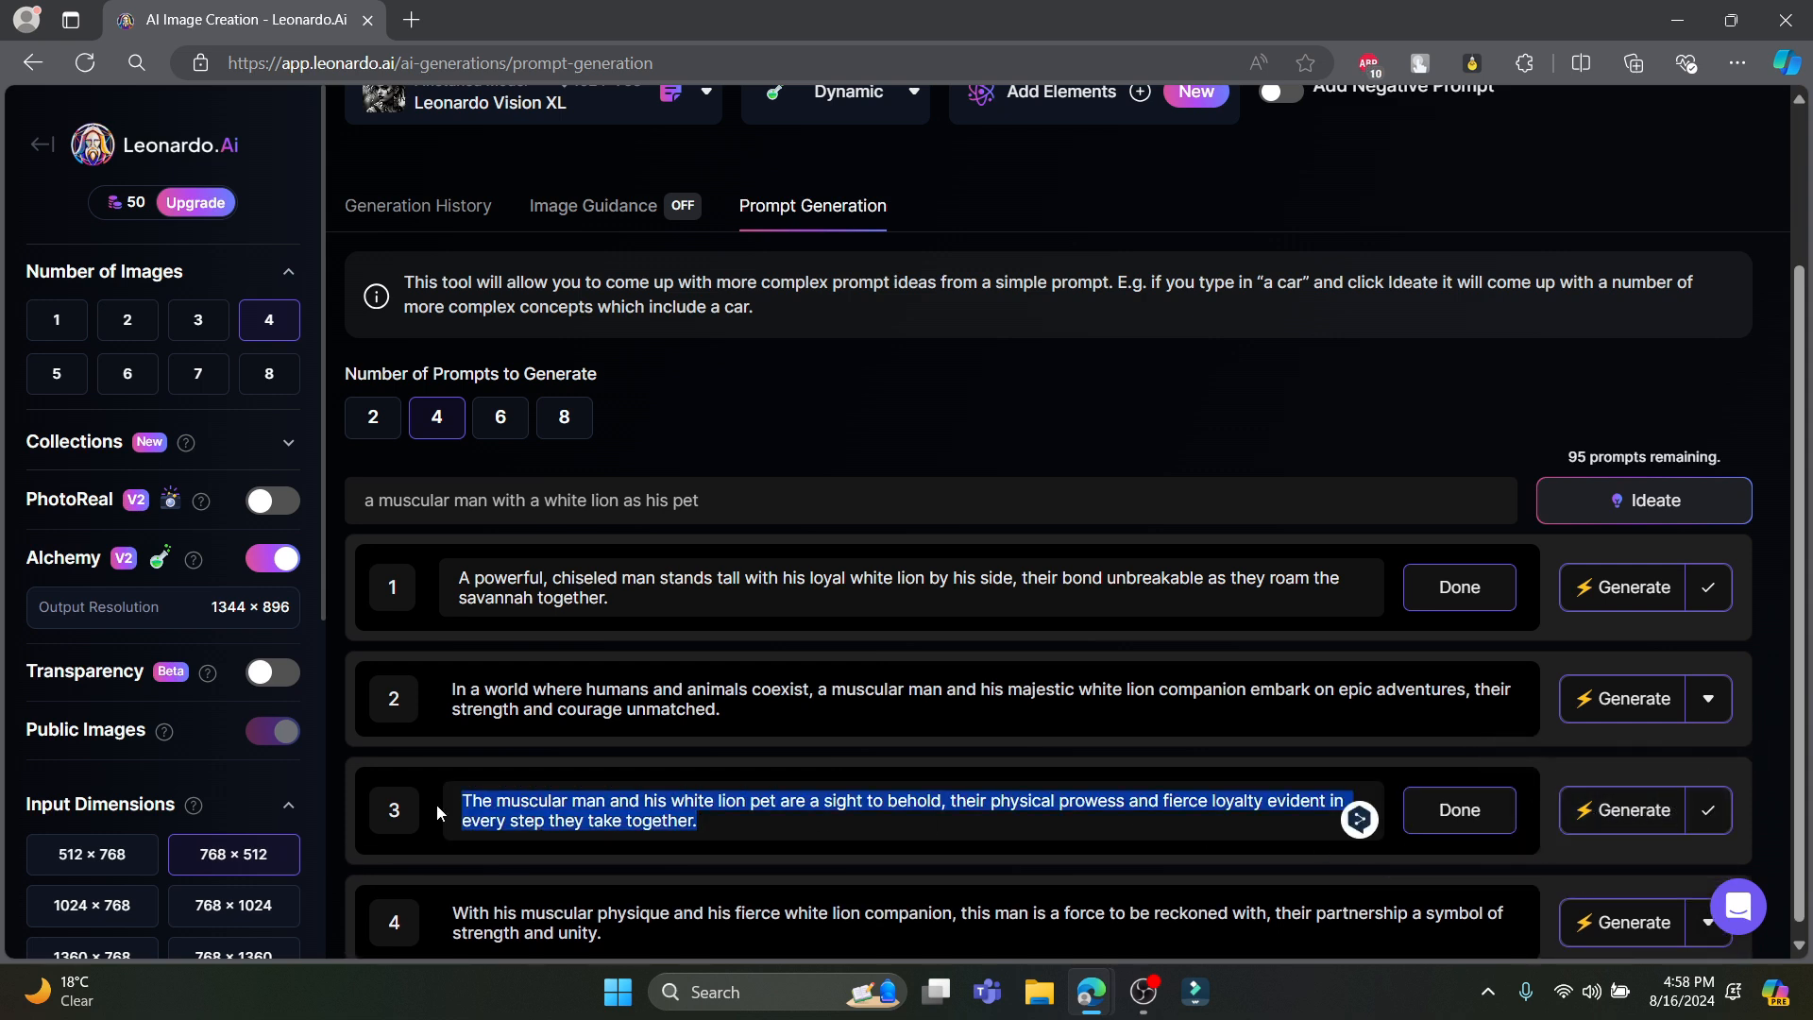
{"action": "left_click", "coordinate": [1626, 807]}
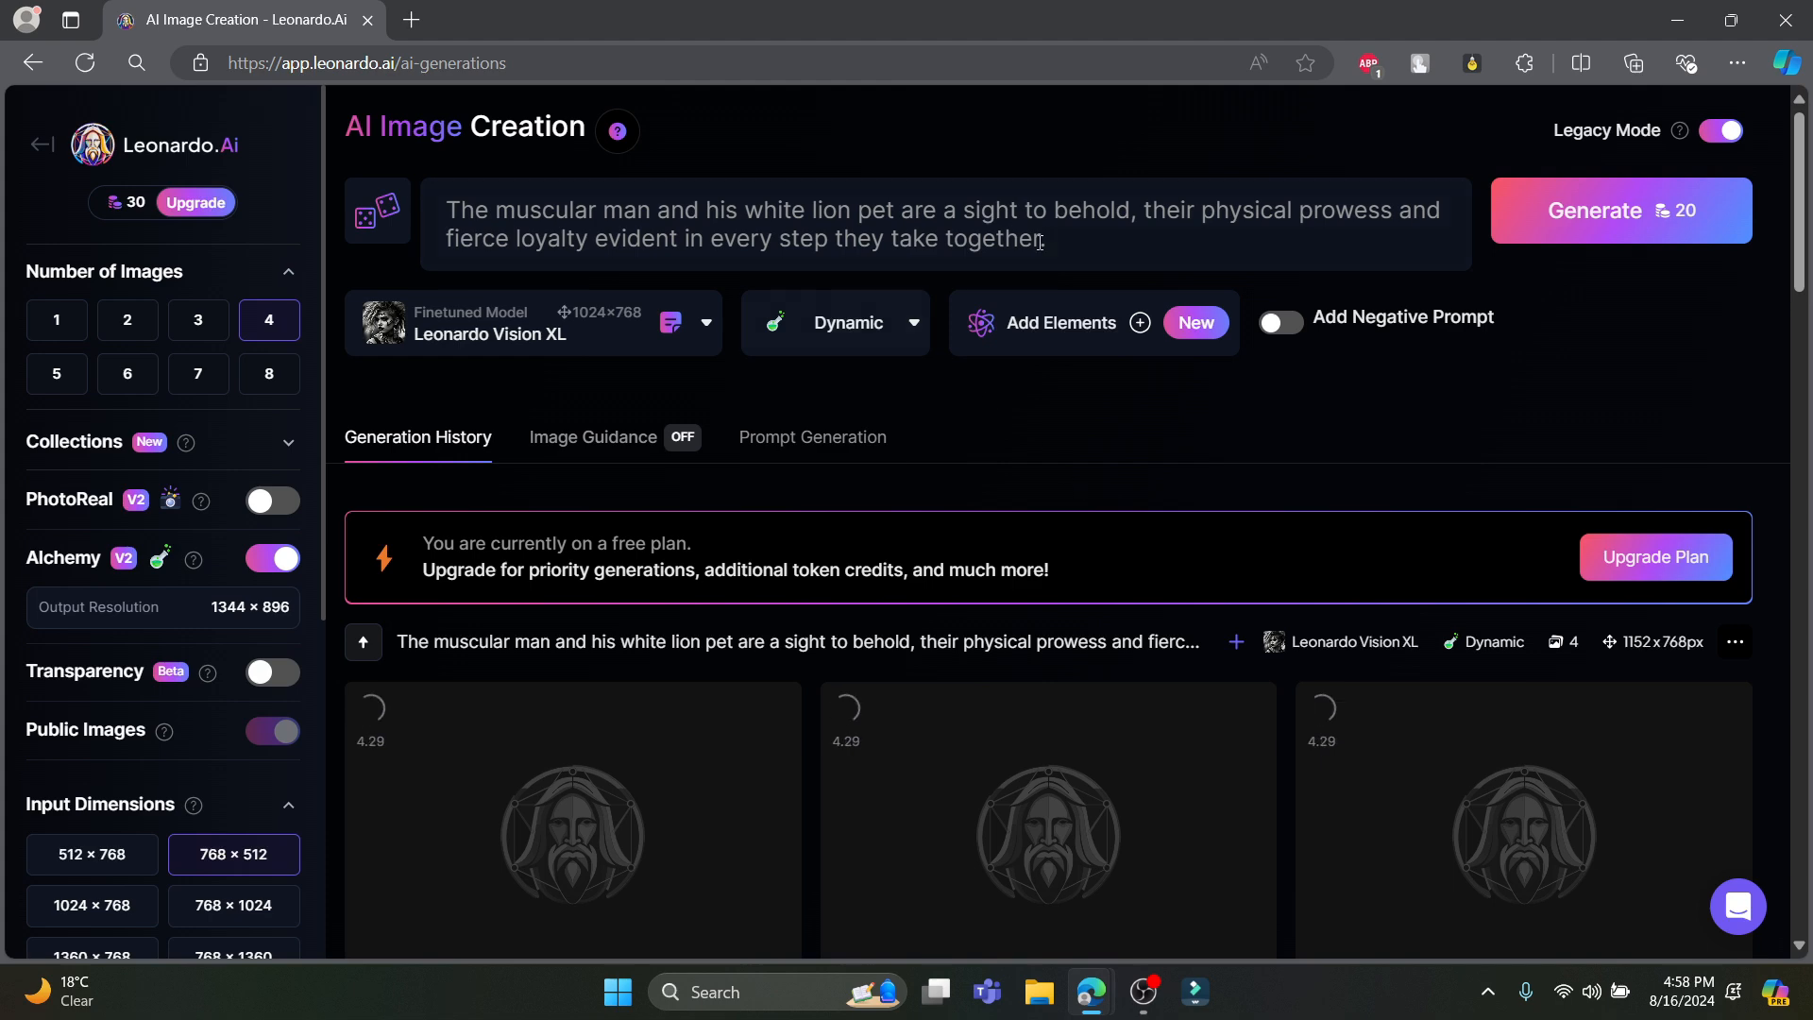
{"action": "left_click", "coordinate": [1067, 251]}
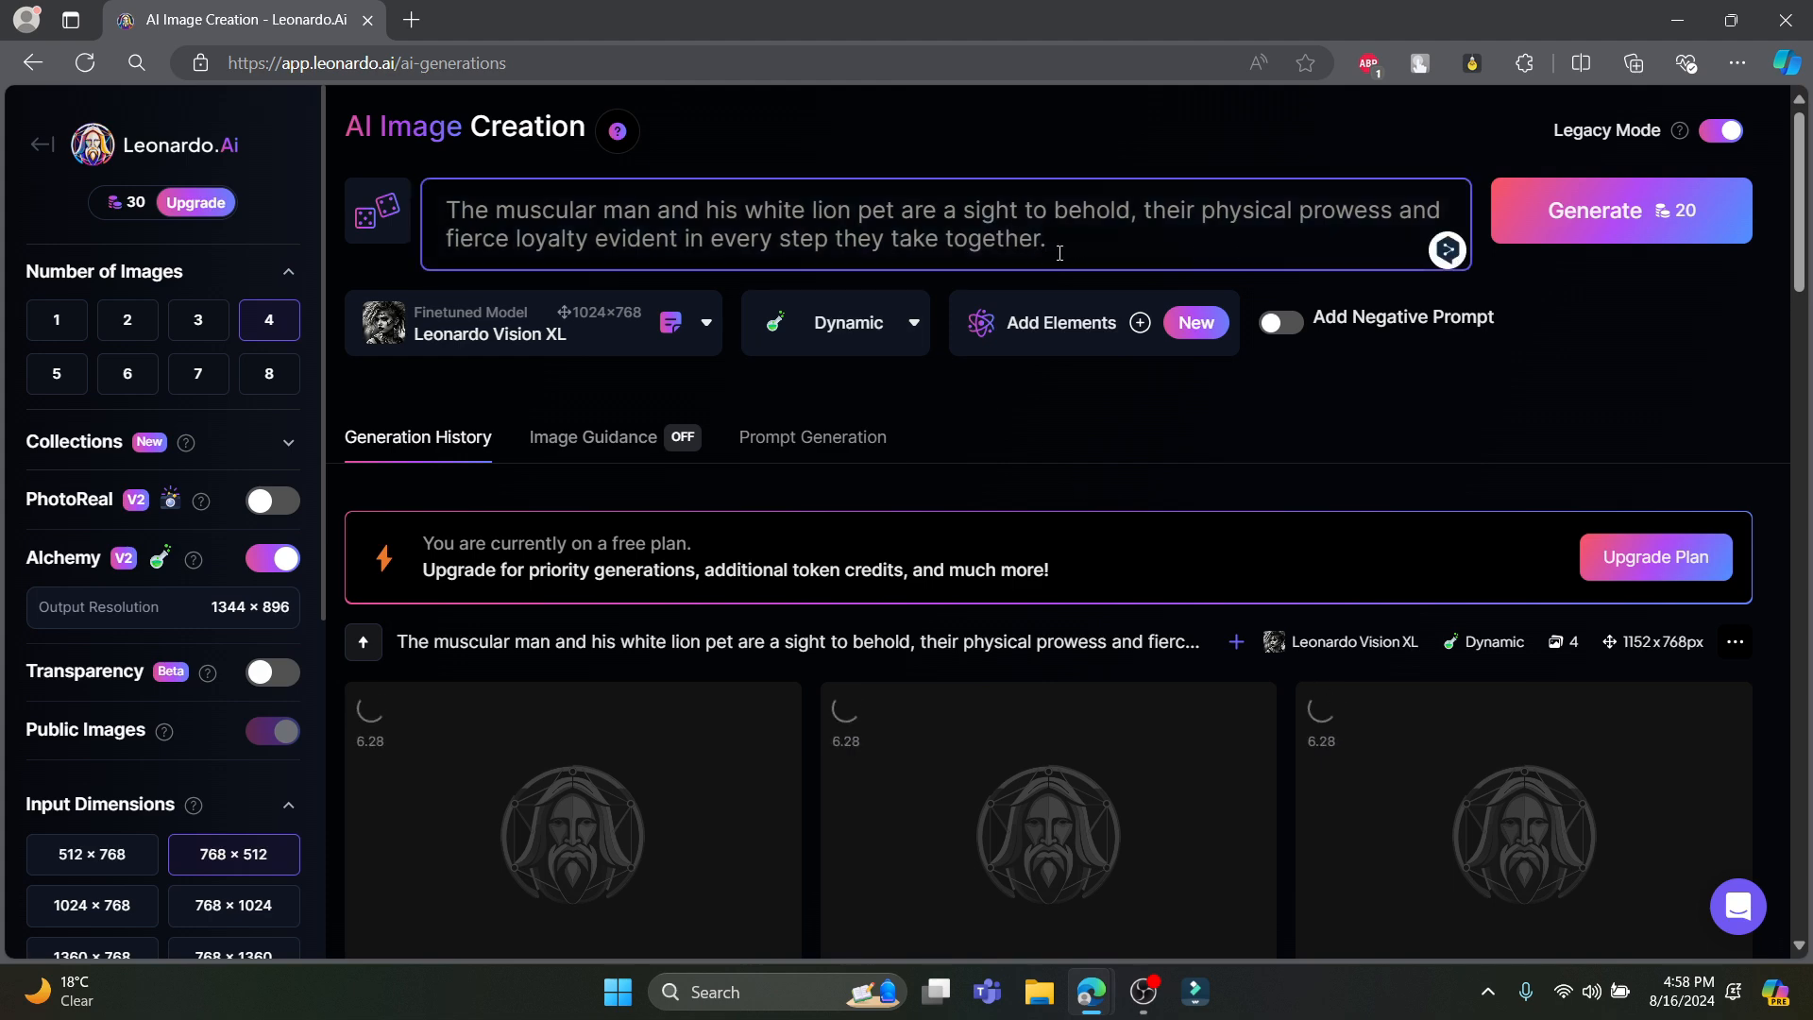
- Return to the home page, reopen Image Creation and replace the prompt text with the copied third prompt about the muscular man and white lion
{"action": "left_click", "coordinate": [184, 144]}
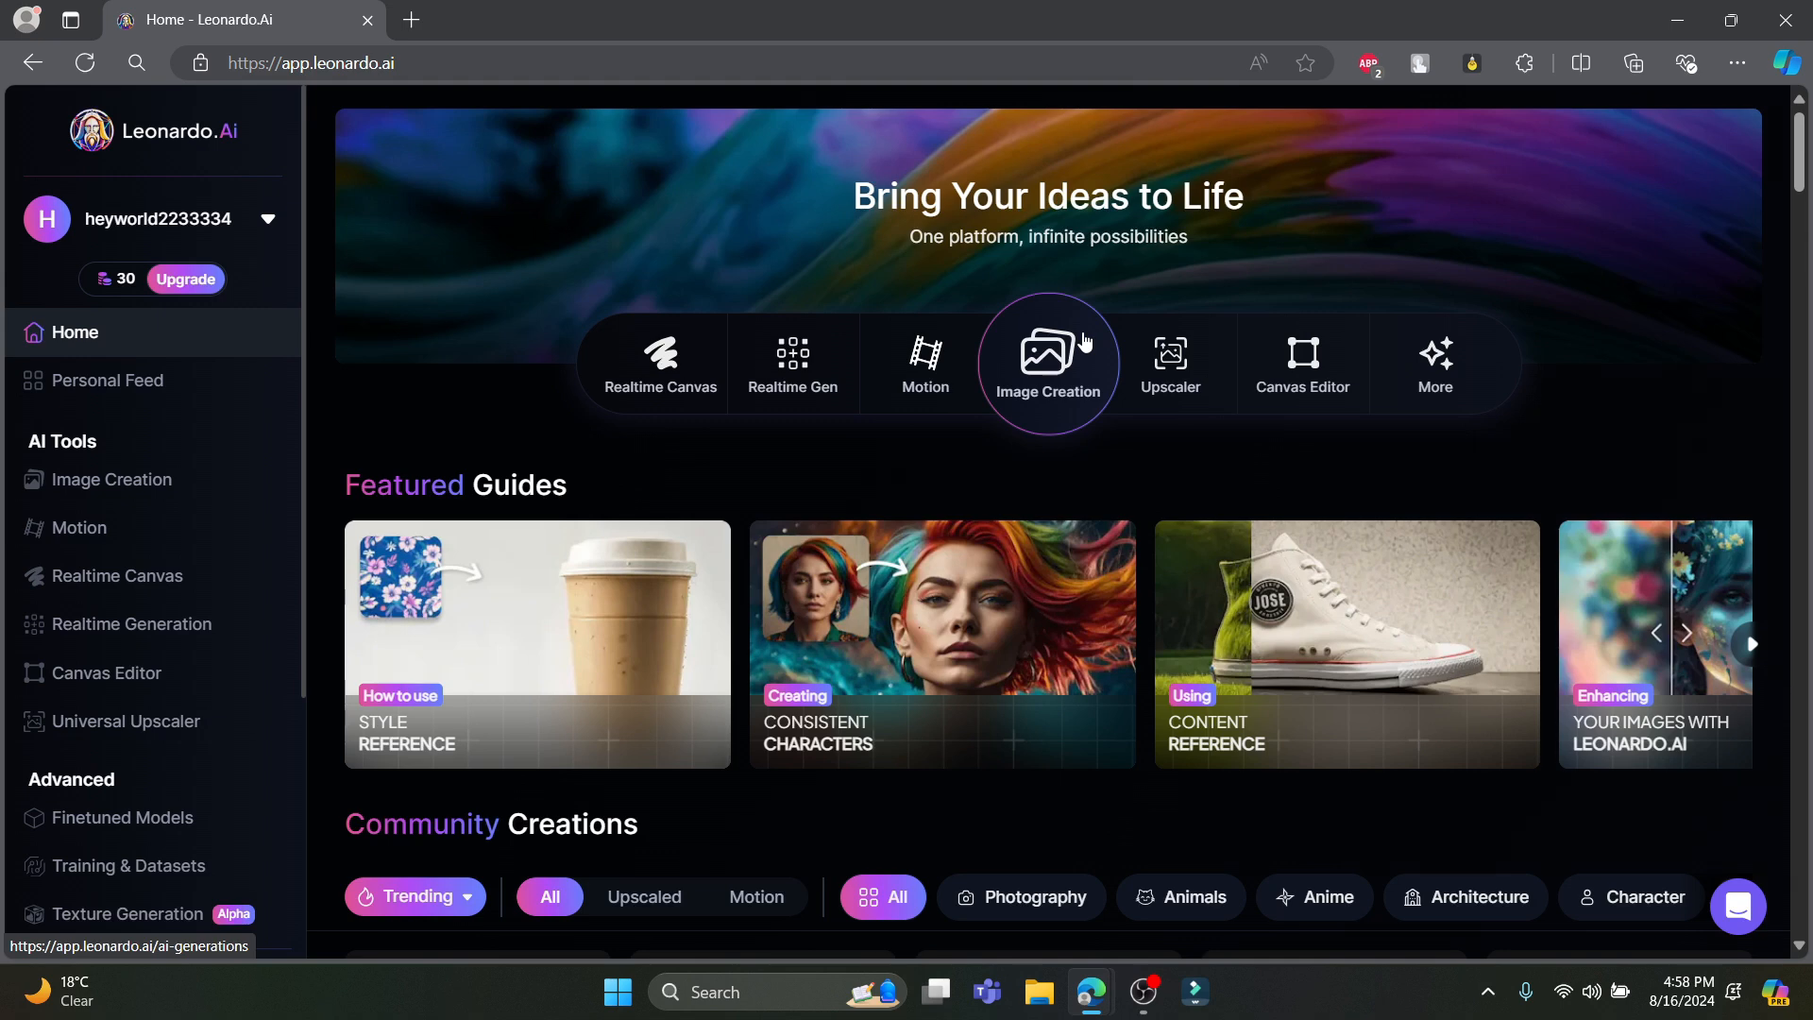
{"action": "left_click", "coordinate": [1086, 341]}
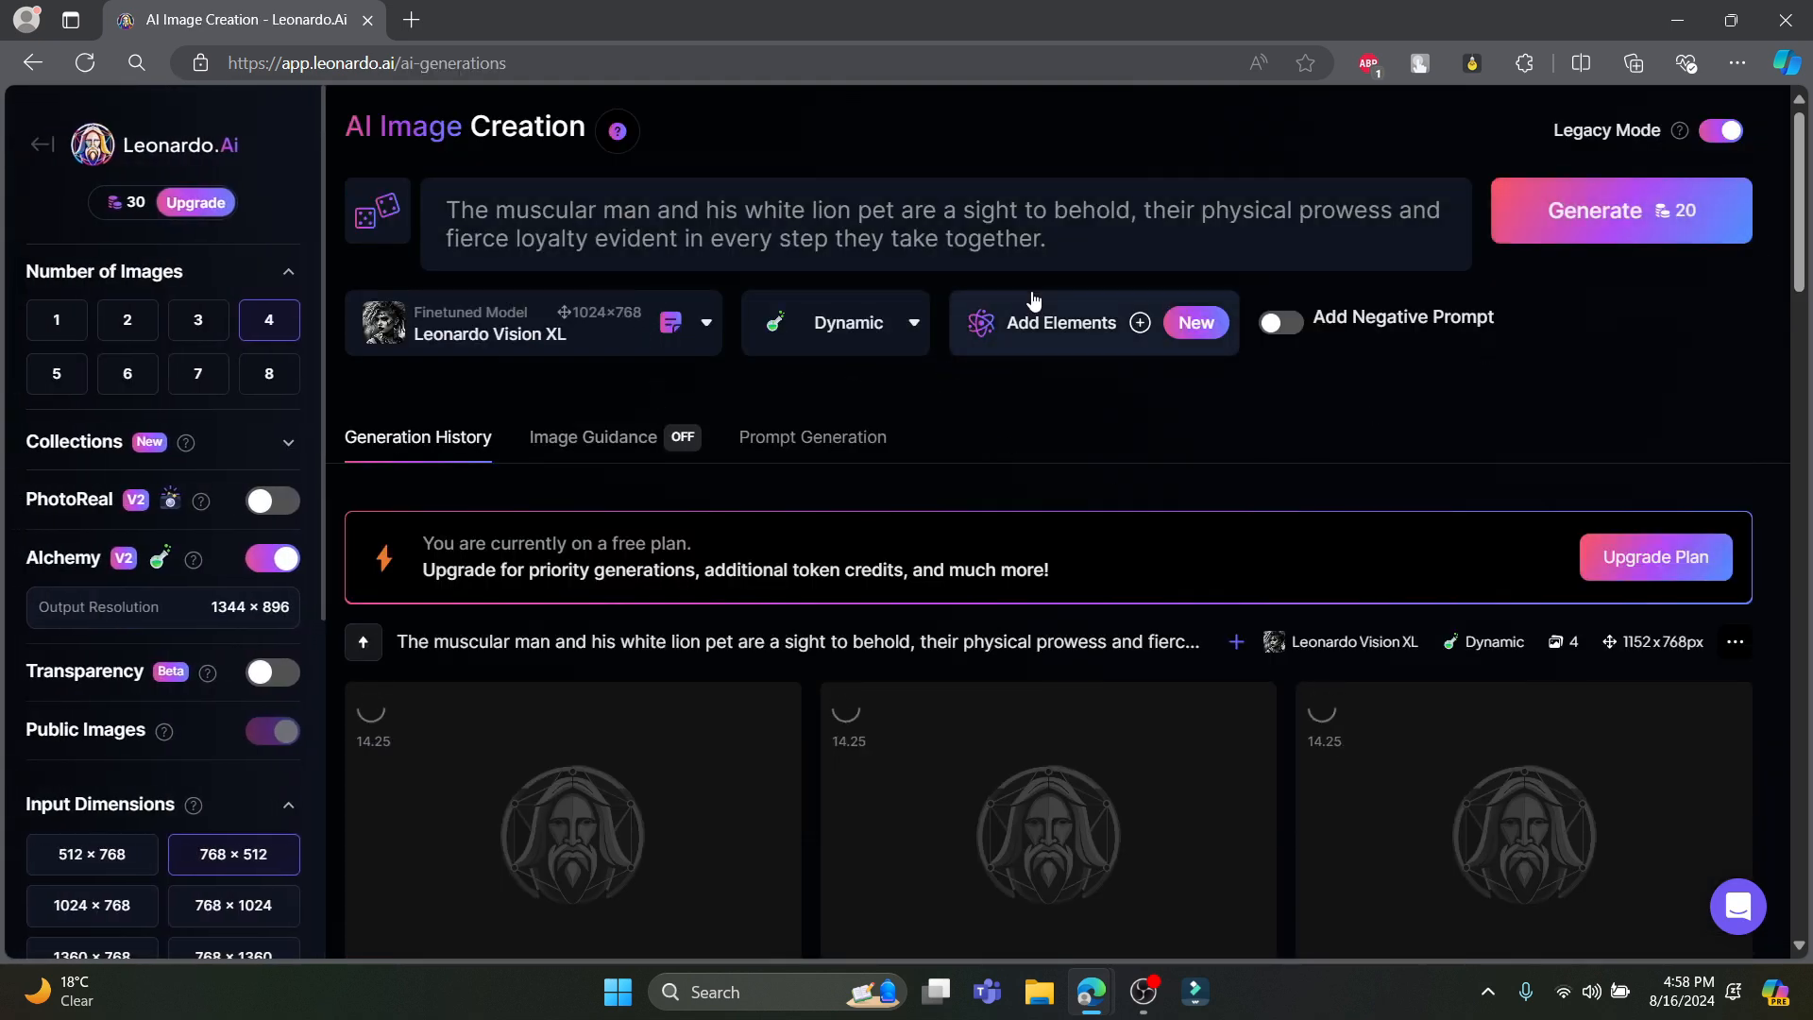
{"action": "left_click_drag", "start_coordinate": [1048, 240], "coordinate": [472, 208]}
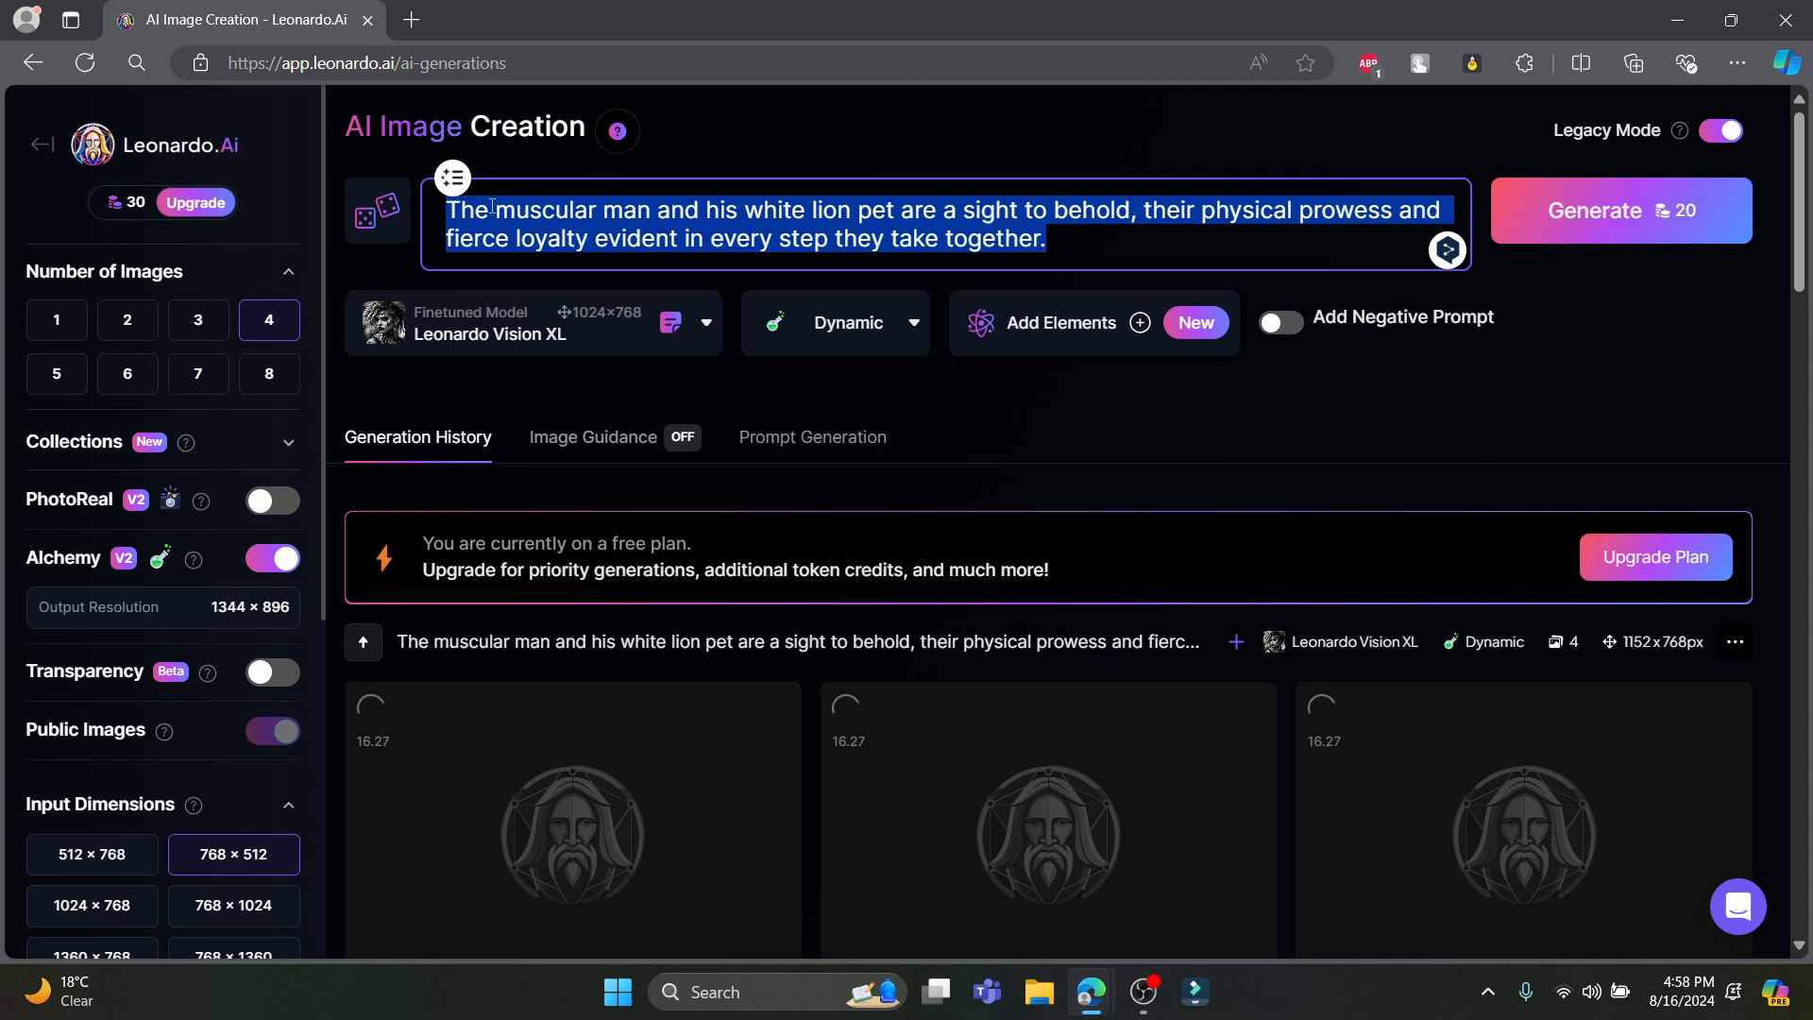
{"action": "key", "text": "ctrl+v"}
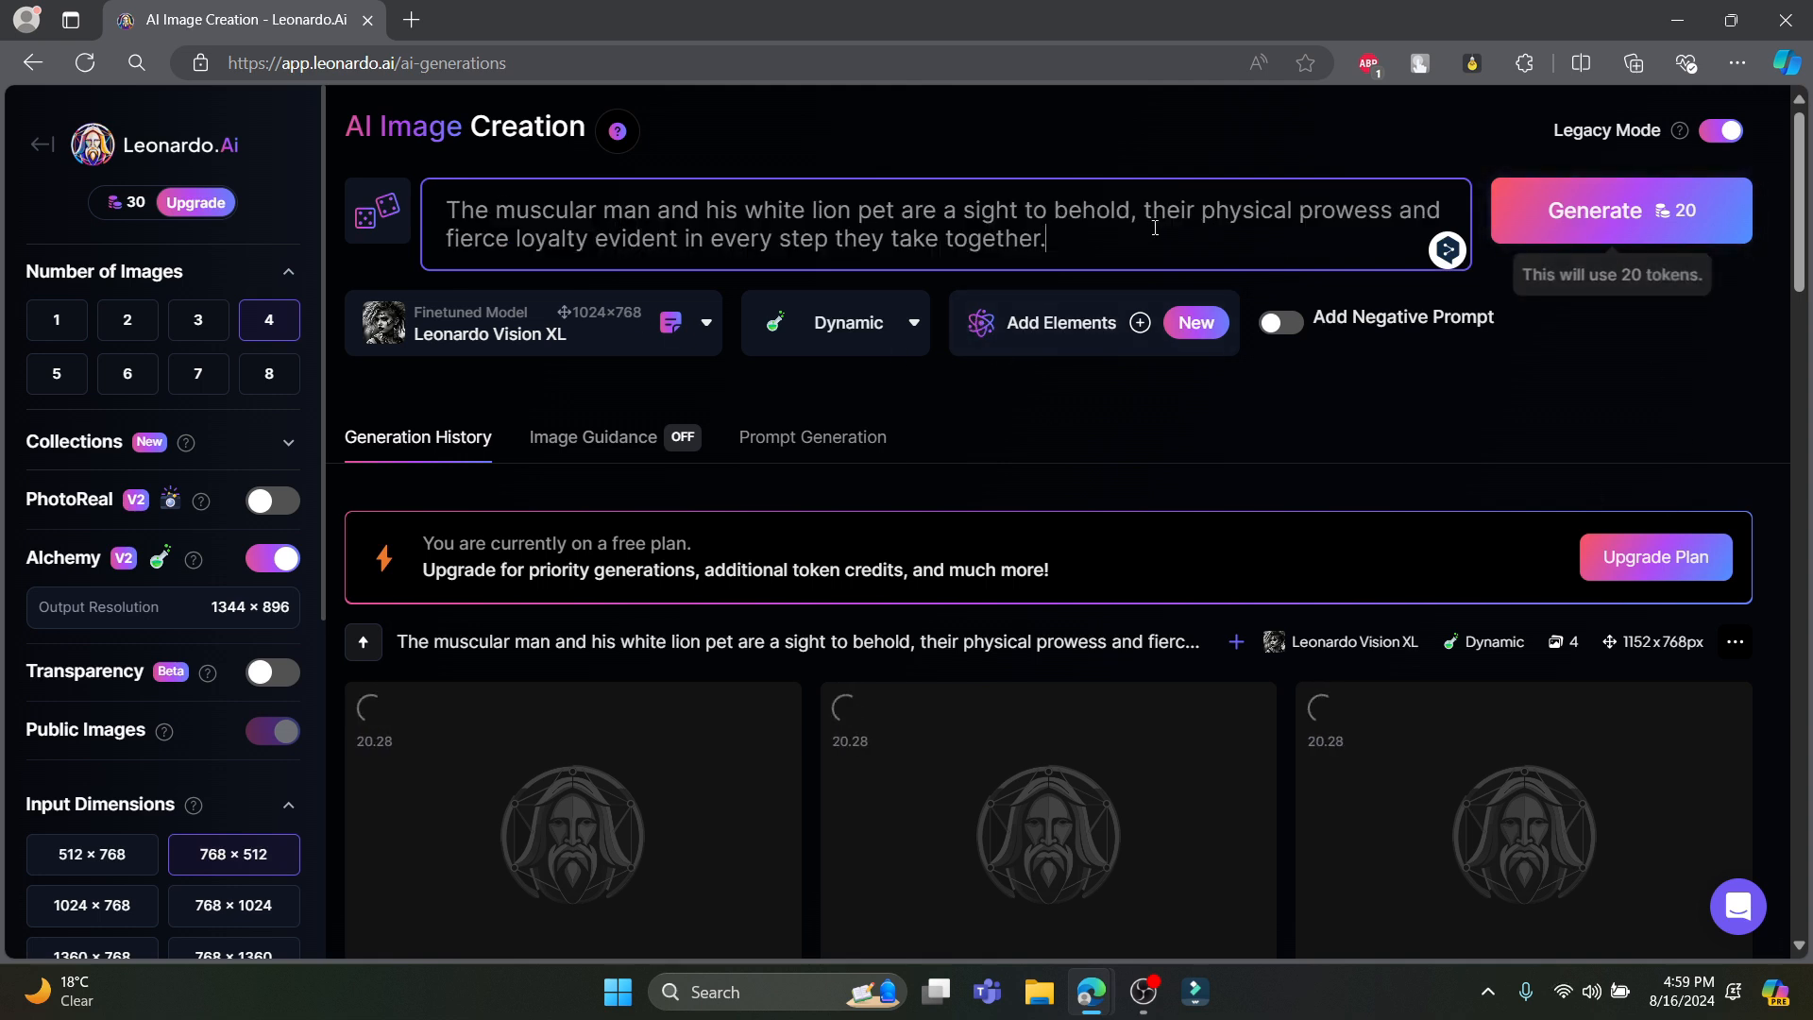
- Rewrite the muscular man and white lion prompt with the Improve Prompt option
{"action": "left_click", "coordinate": [379, 225]}
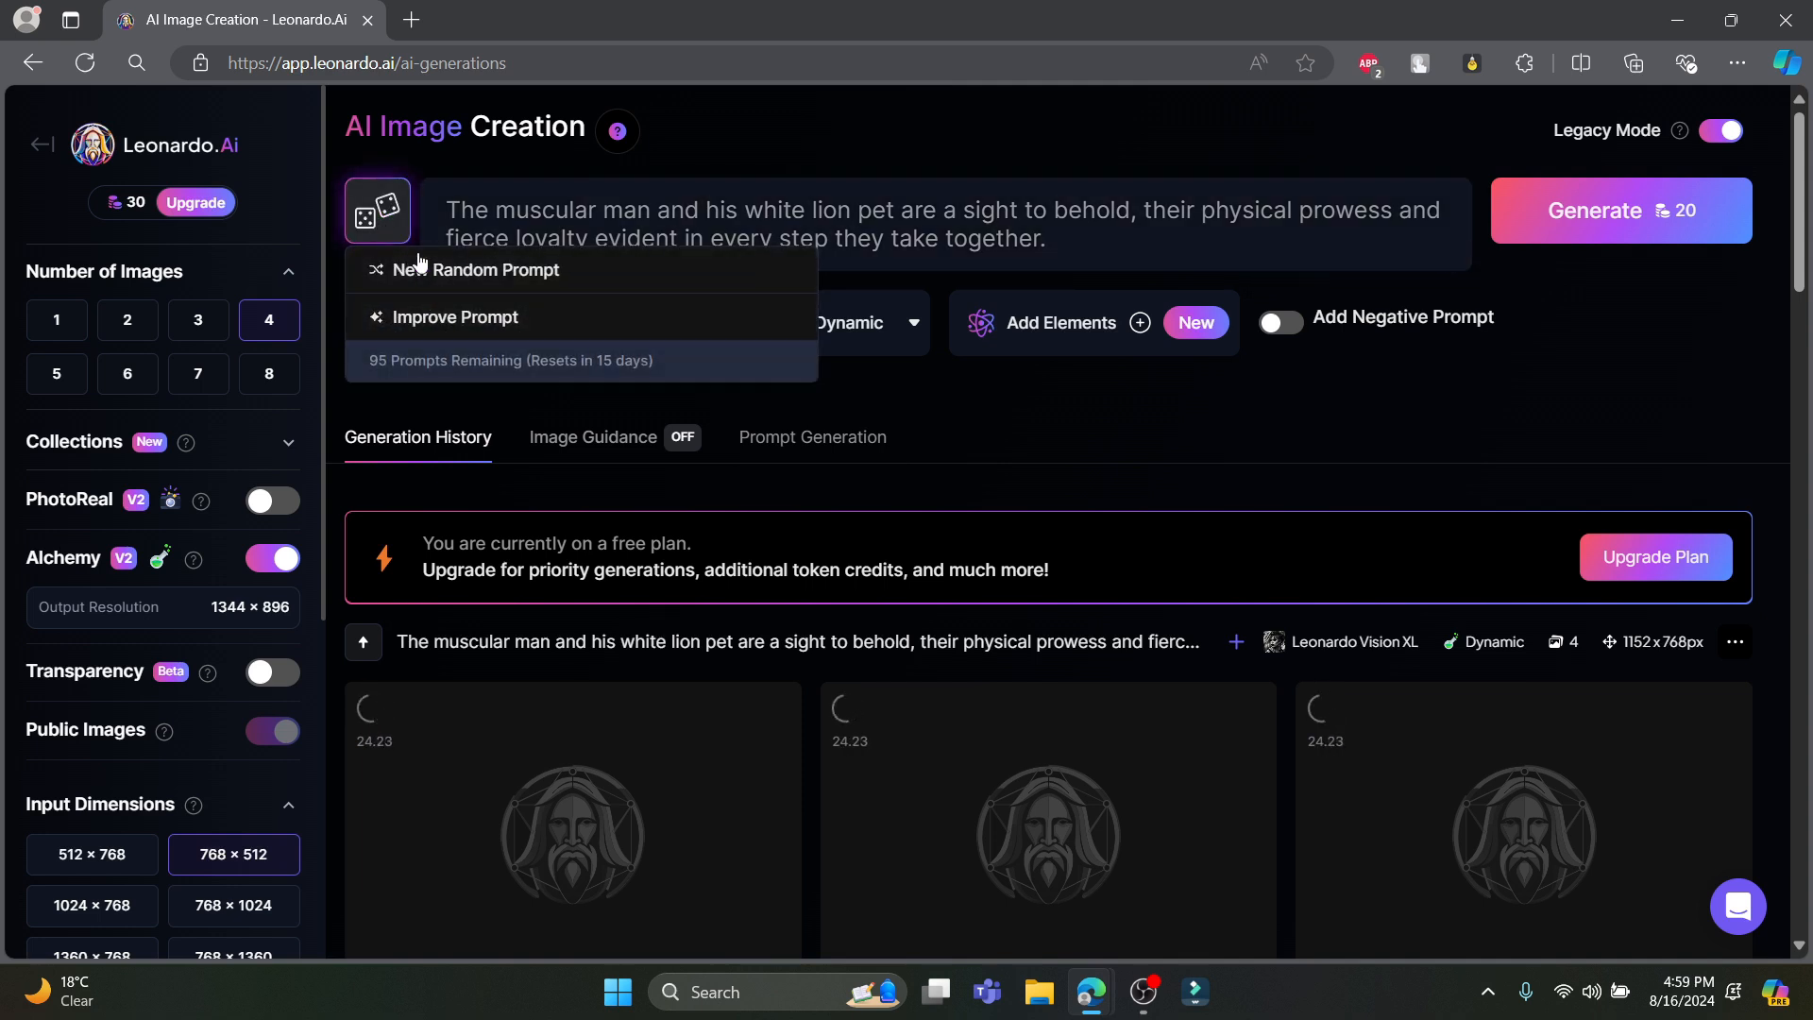
{"action": "left_click", "coordinate": [375, 226]}
{"action": "left_click", "coordinate": [362, 224]}
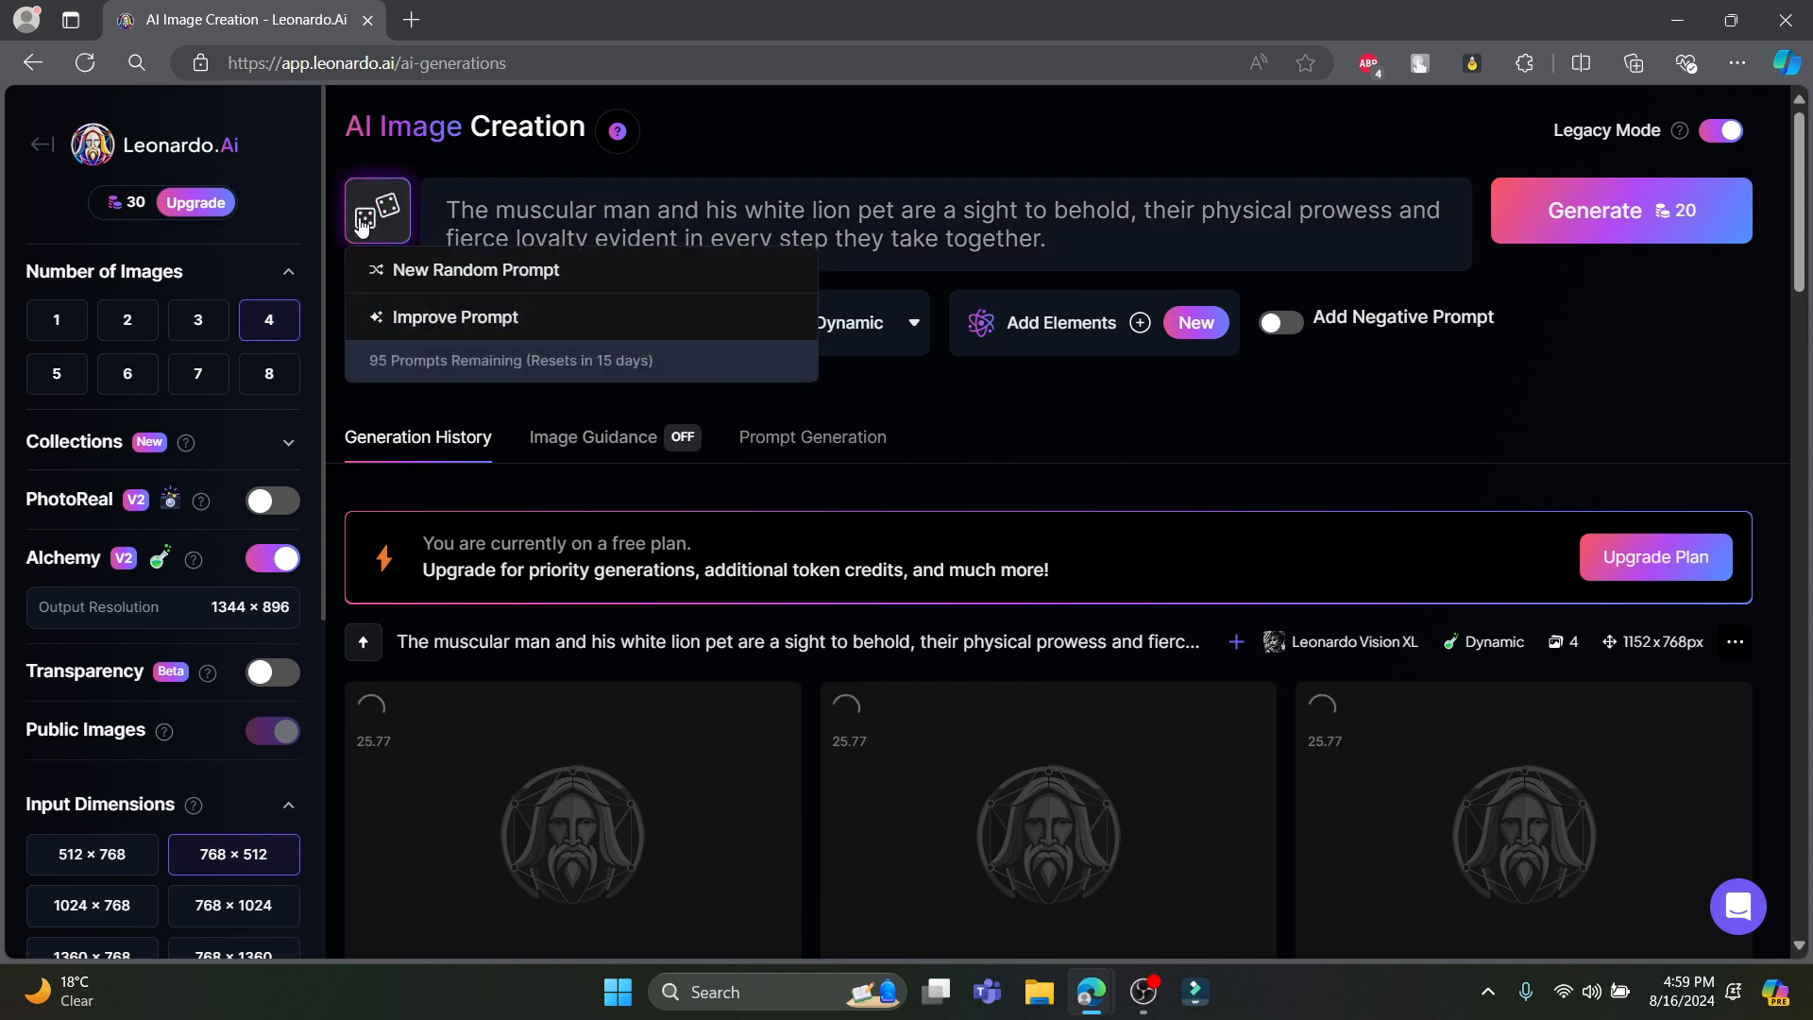
{"action": "left_click", "coordinate": [430, 321]}
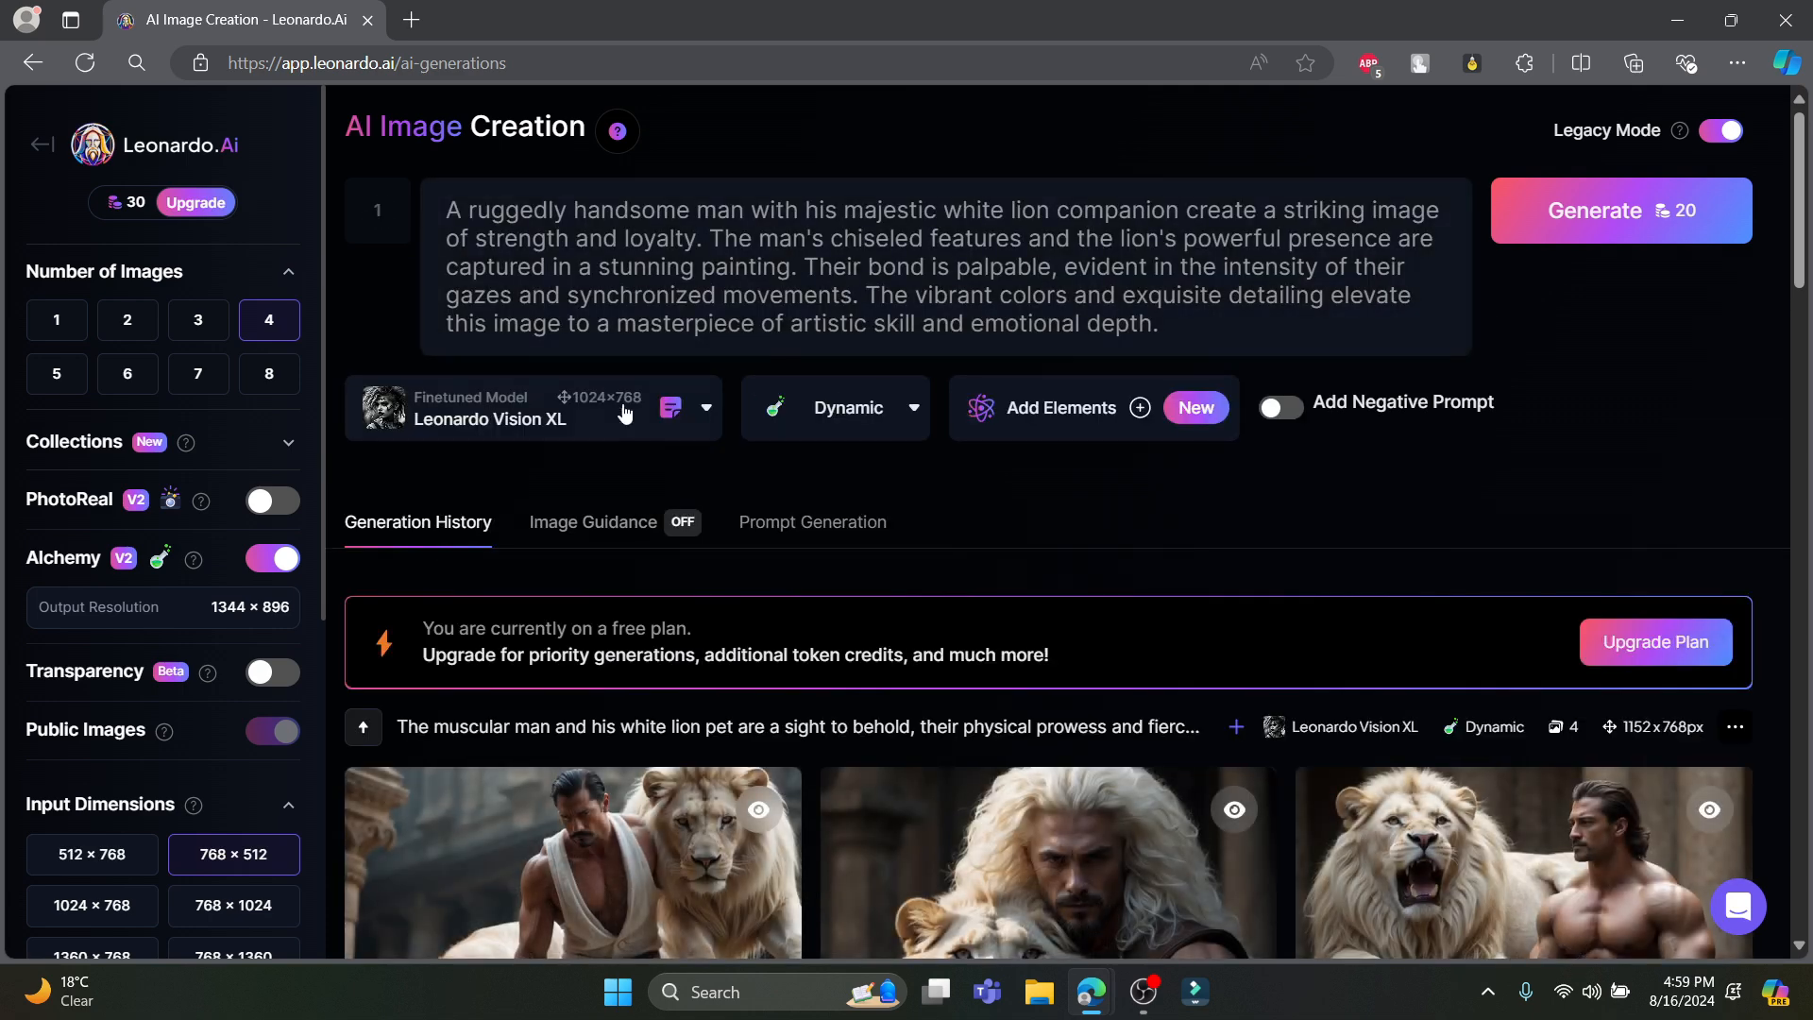
- Generate four images from the improved prompt and dismiss the plan upgrade offer
{"action": "left_click", "coordinate": [1679, 217]}
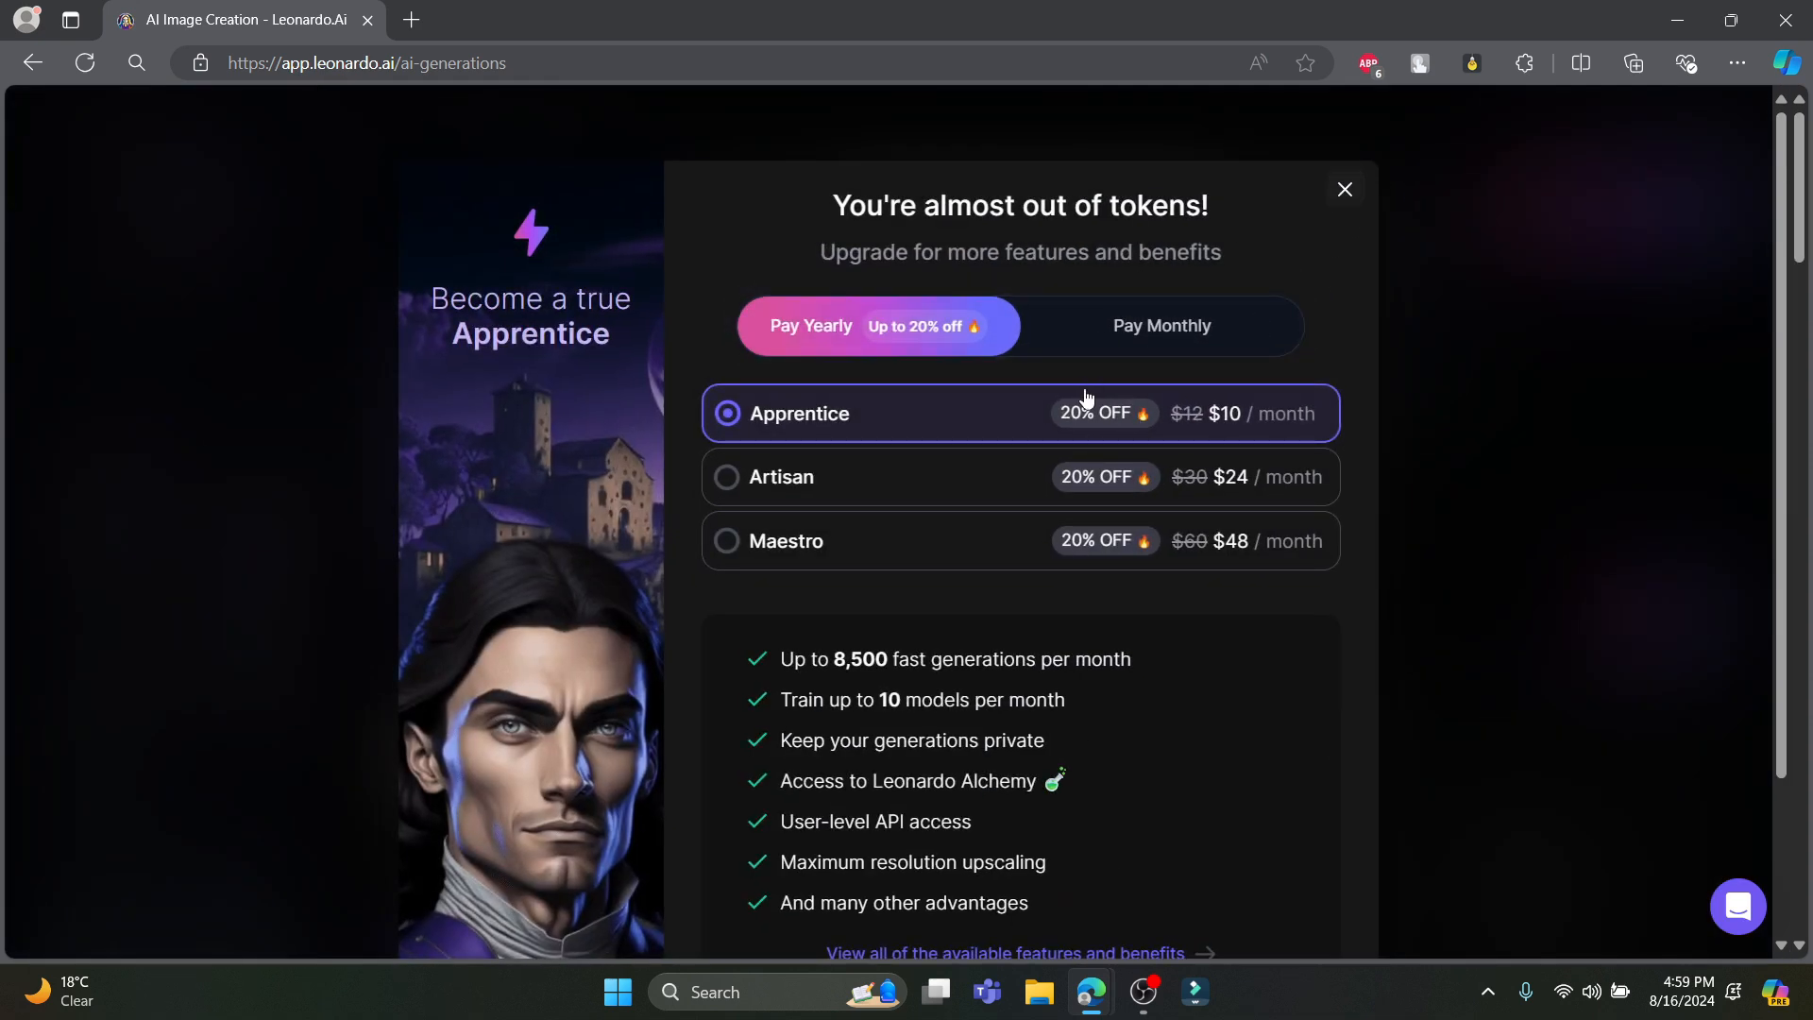
{"action": "scroll", "coordinate": [1088, 397], "scroll_direction": "down", "scroll_amount": 3}
{"action": "left_click", "coordinate": [831, 831]}
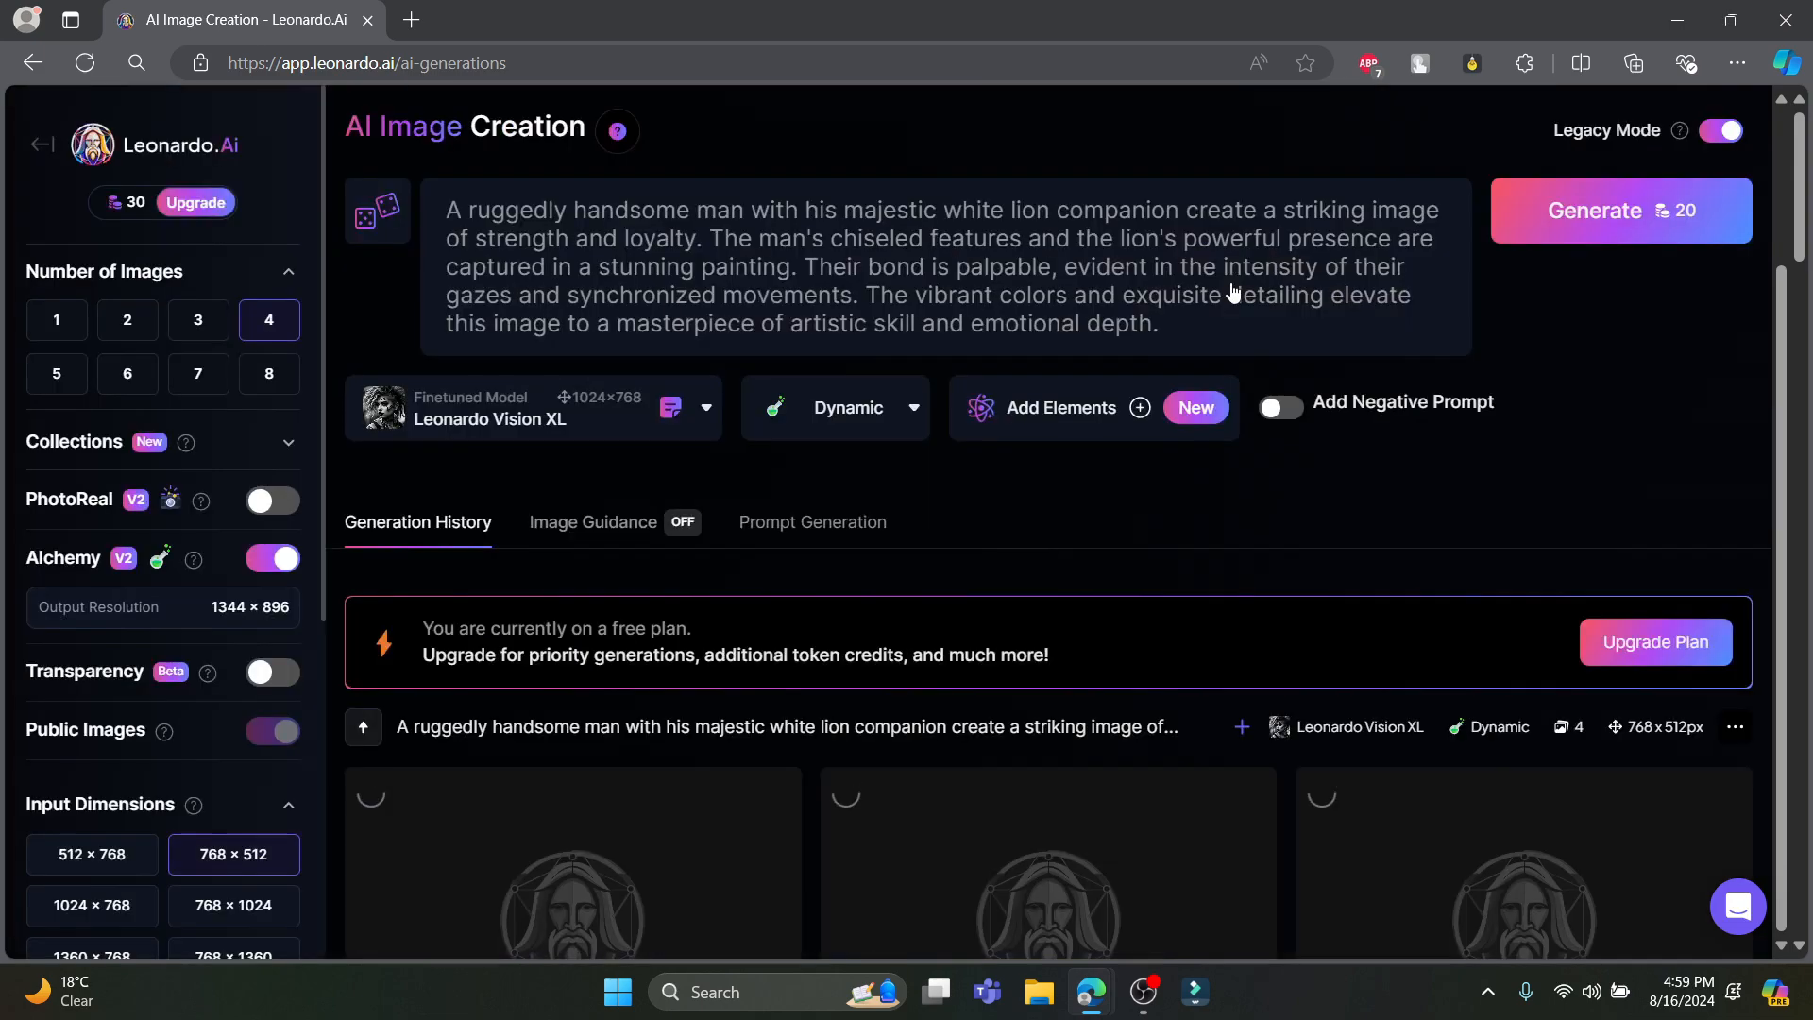
- Examine the images generated from the earlier muscular man prompt one by one at full size, and close the viewer
{"action": "scroll", "coordinate": [1055, 229], "scroll_direction": "down", "scroll_amount": 2}
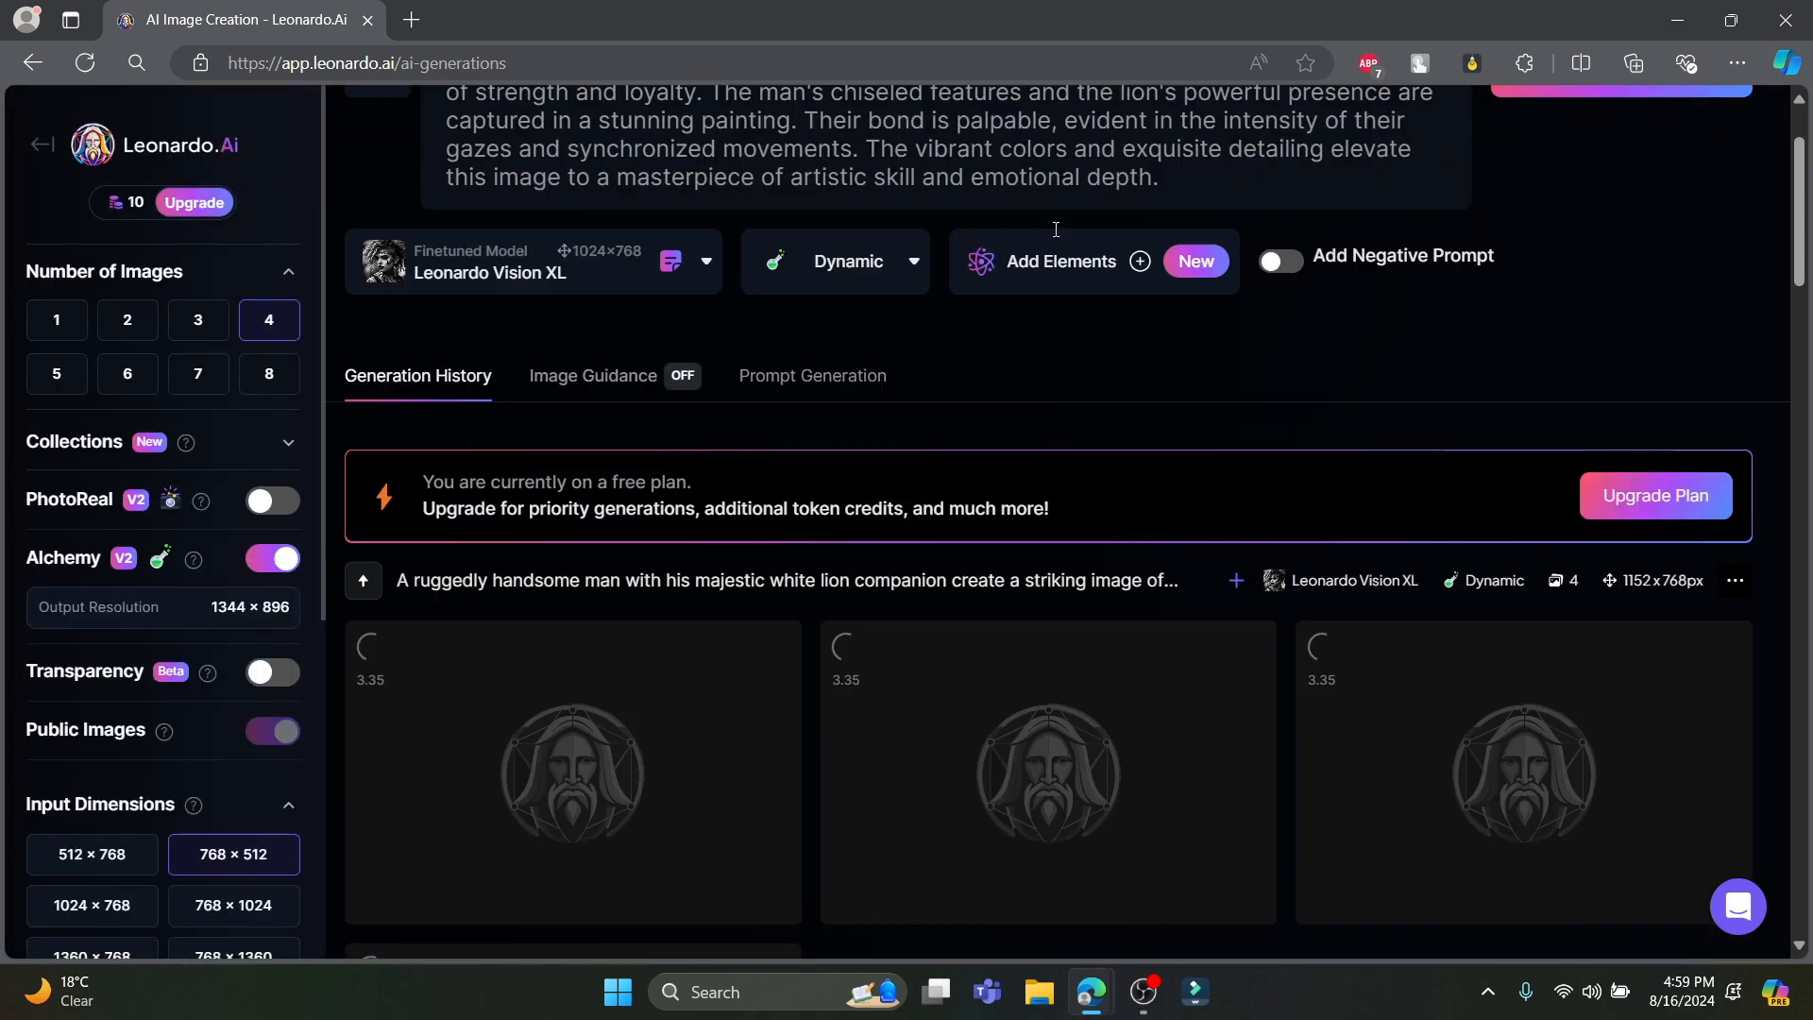
{"action": "scroll", "coordinate": [882, 299], "scroll_direction": "down", "scroll_amount": 10}
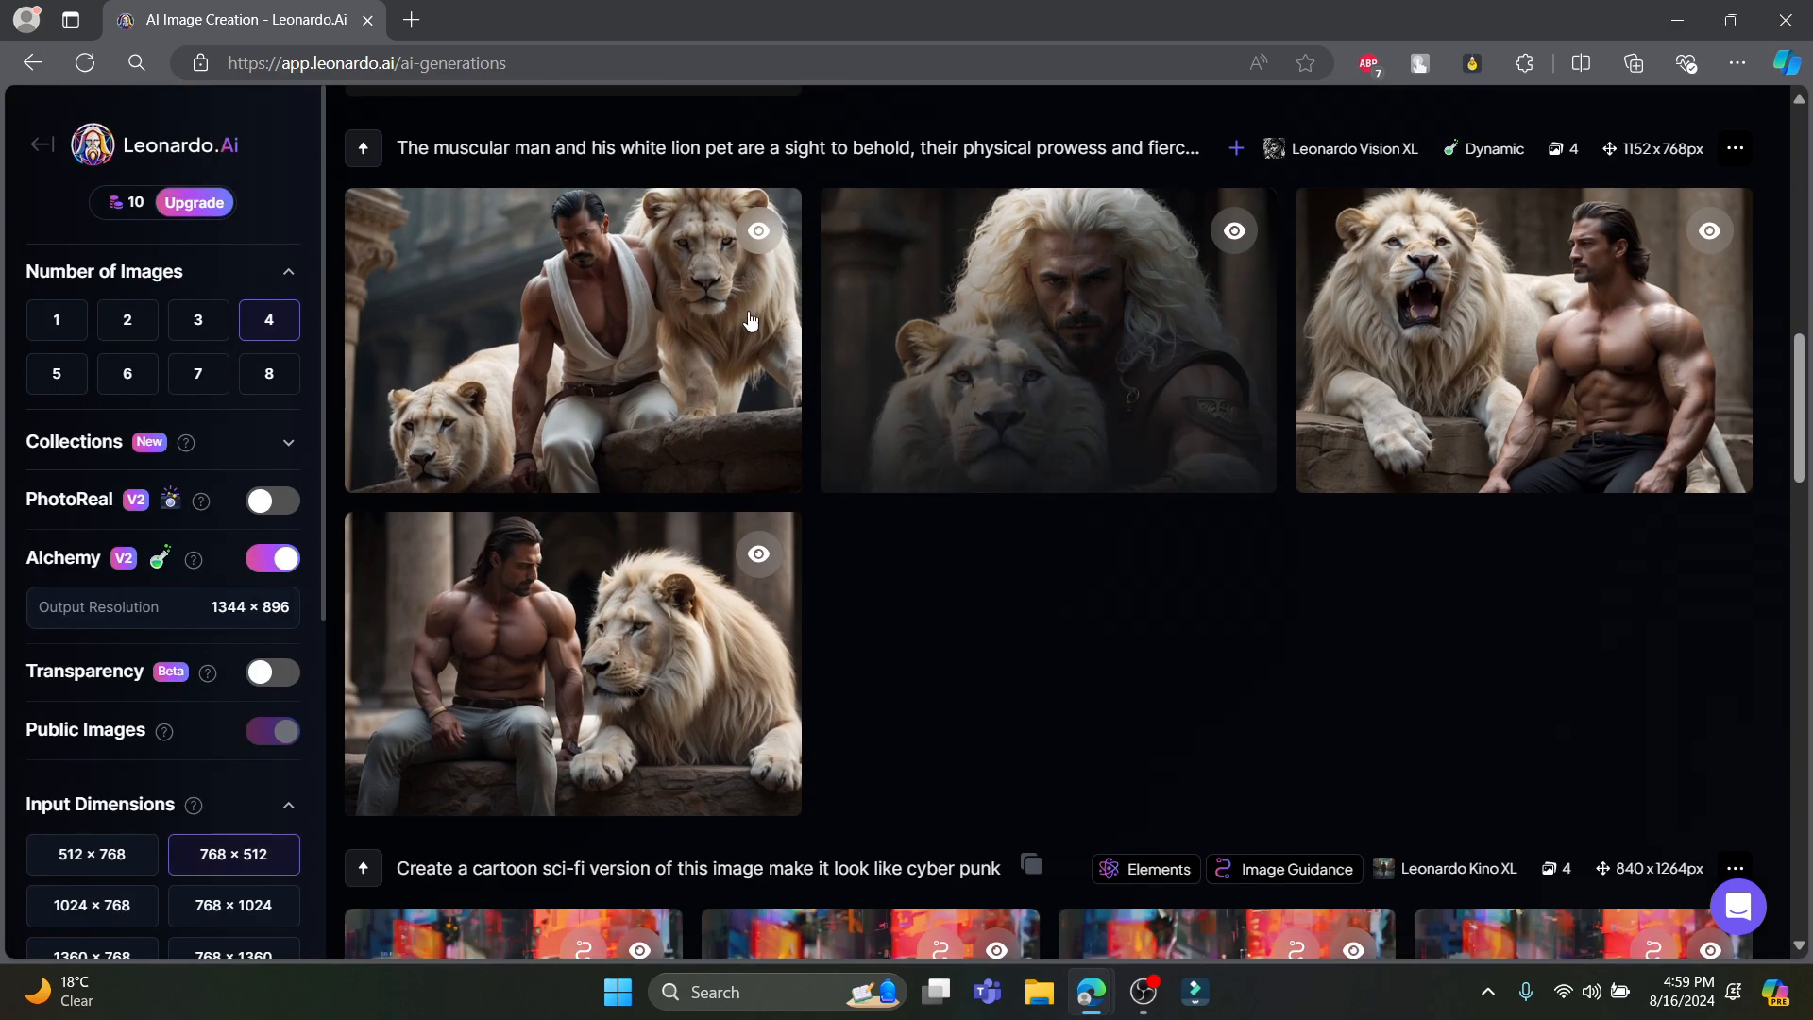
{"action": "scroll", "coordinate": [750, 321], "scroll_direction": "up", "scroll_amount": 1}
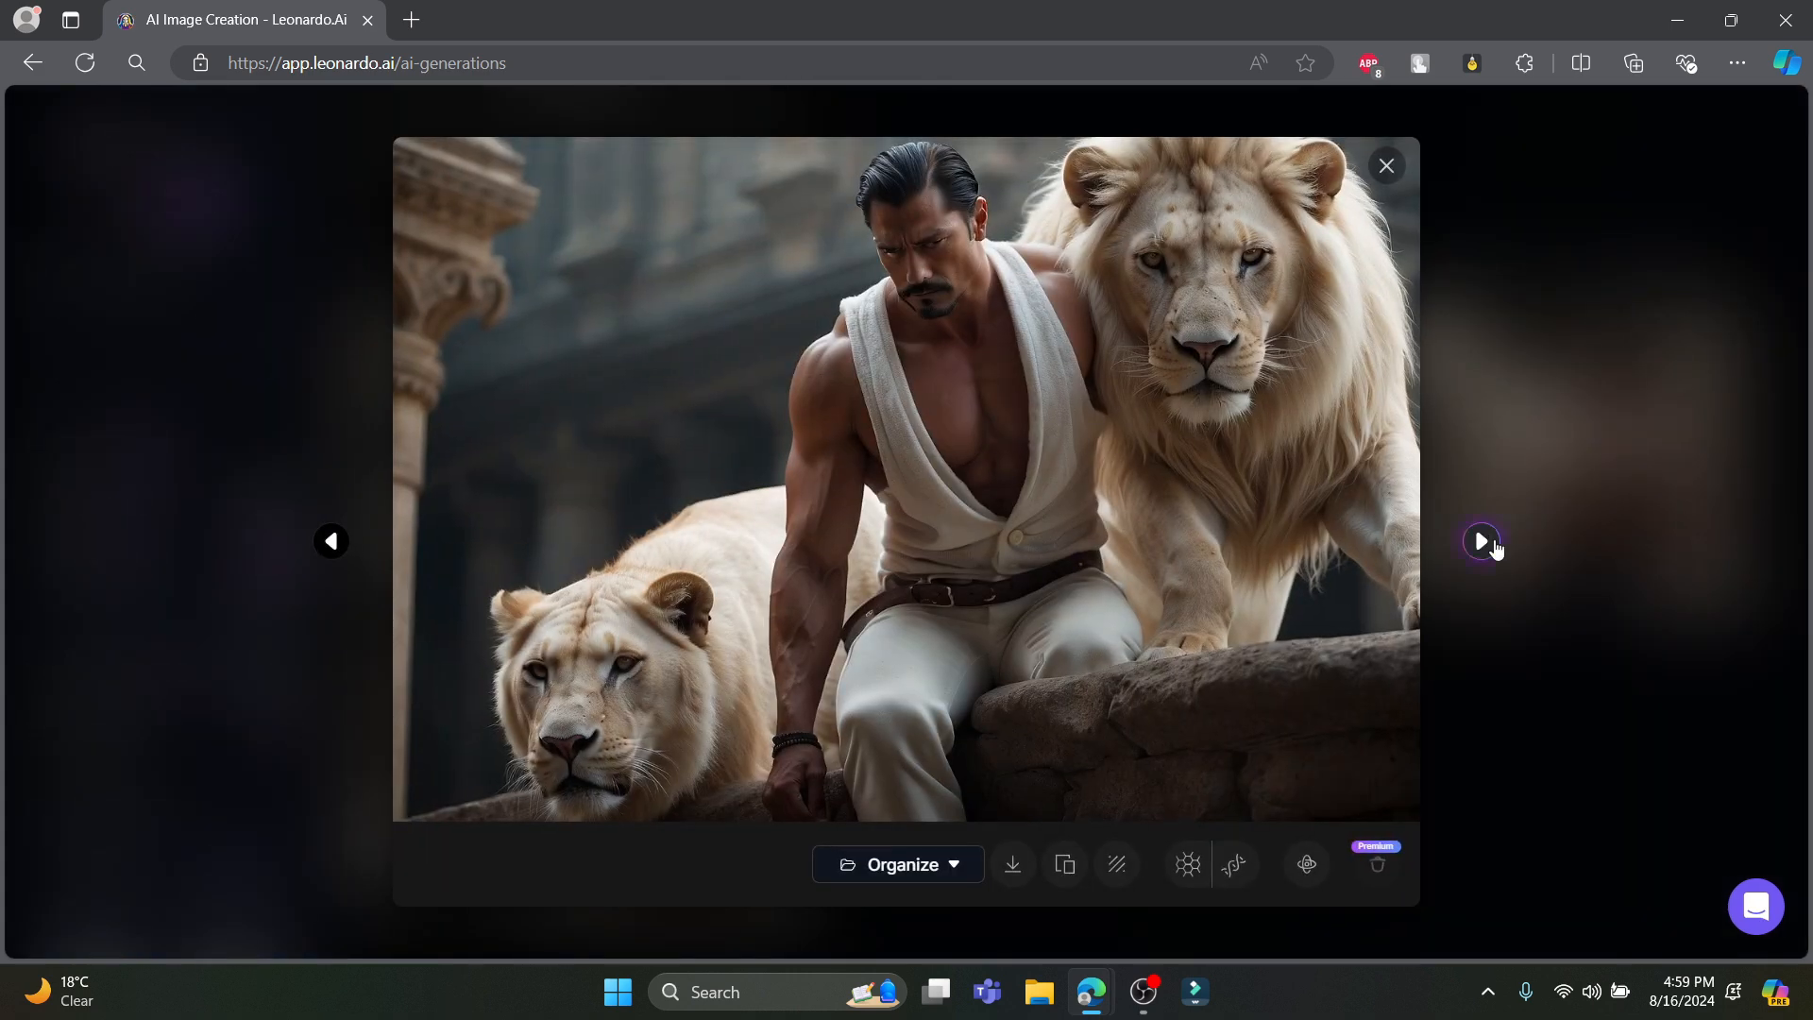
{"action": "left_click", "coordinate": [1481, 541]}
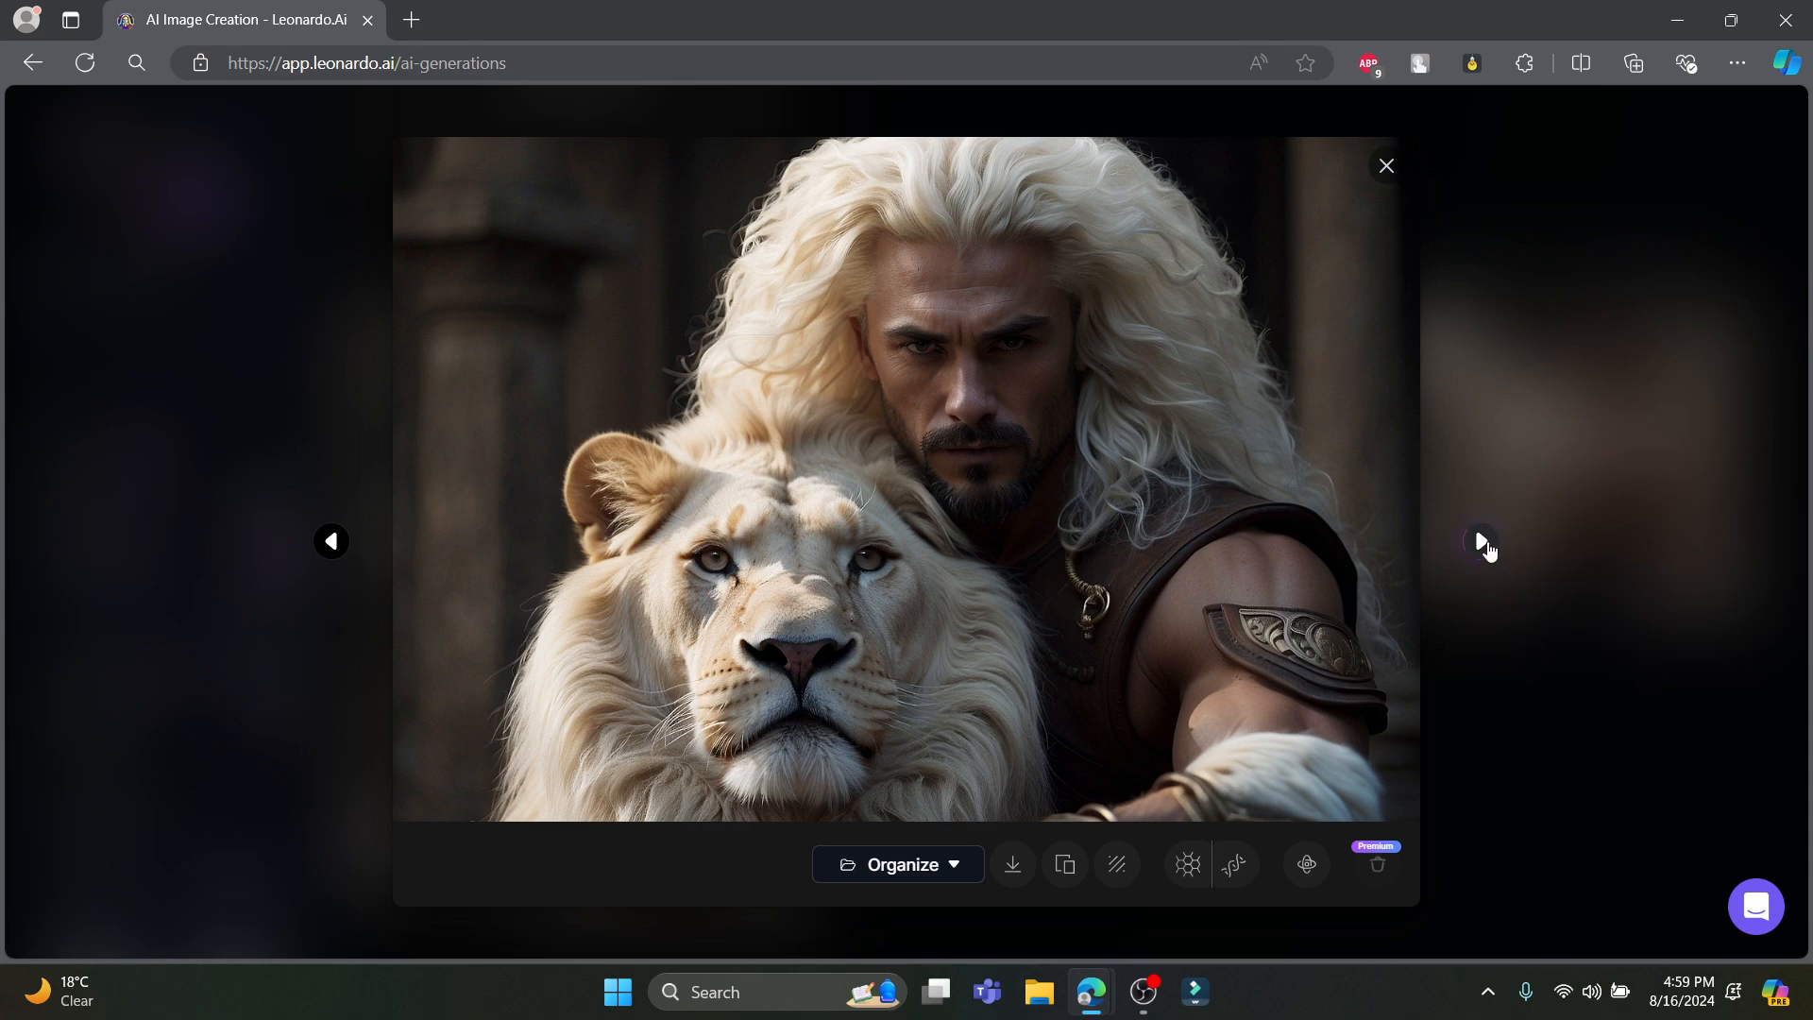
{"action": "left_click", "coordinate": [1481, 542]}
{"action": "left_click", "coordinate": [1481, 541]}
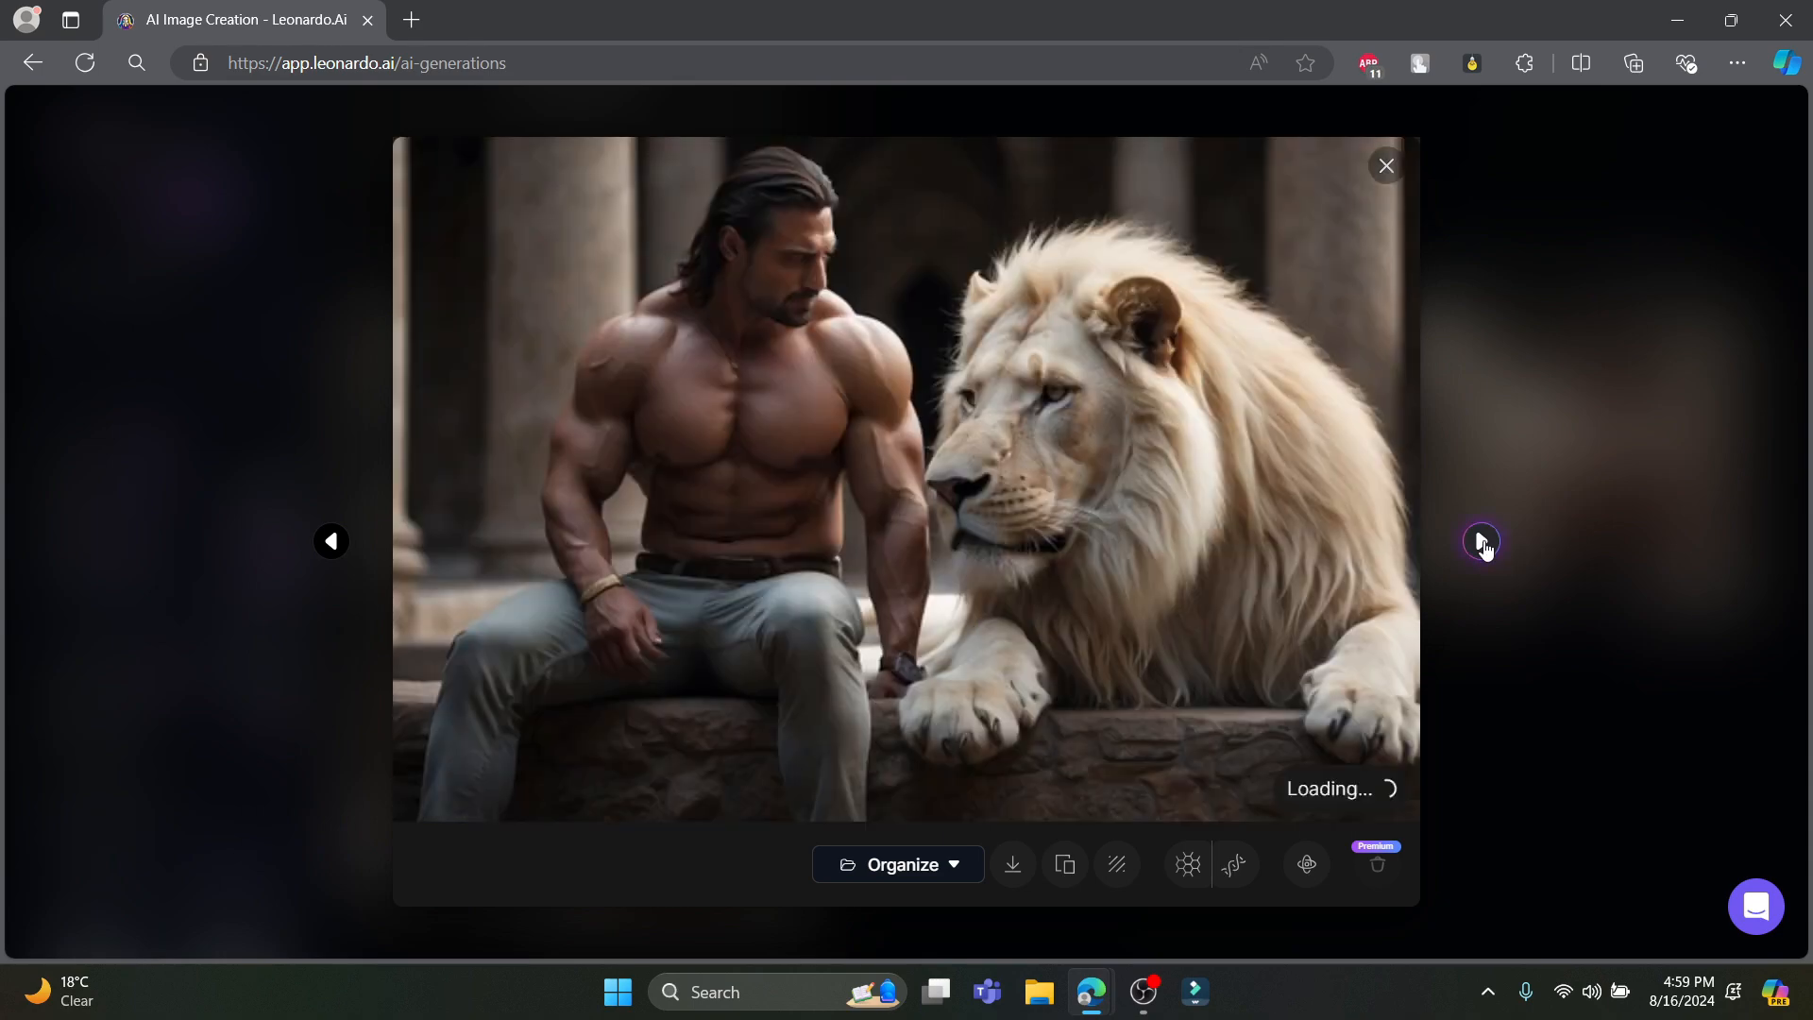
{"action": "left_click", "coordinate": [1377, 168]}
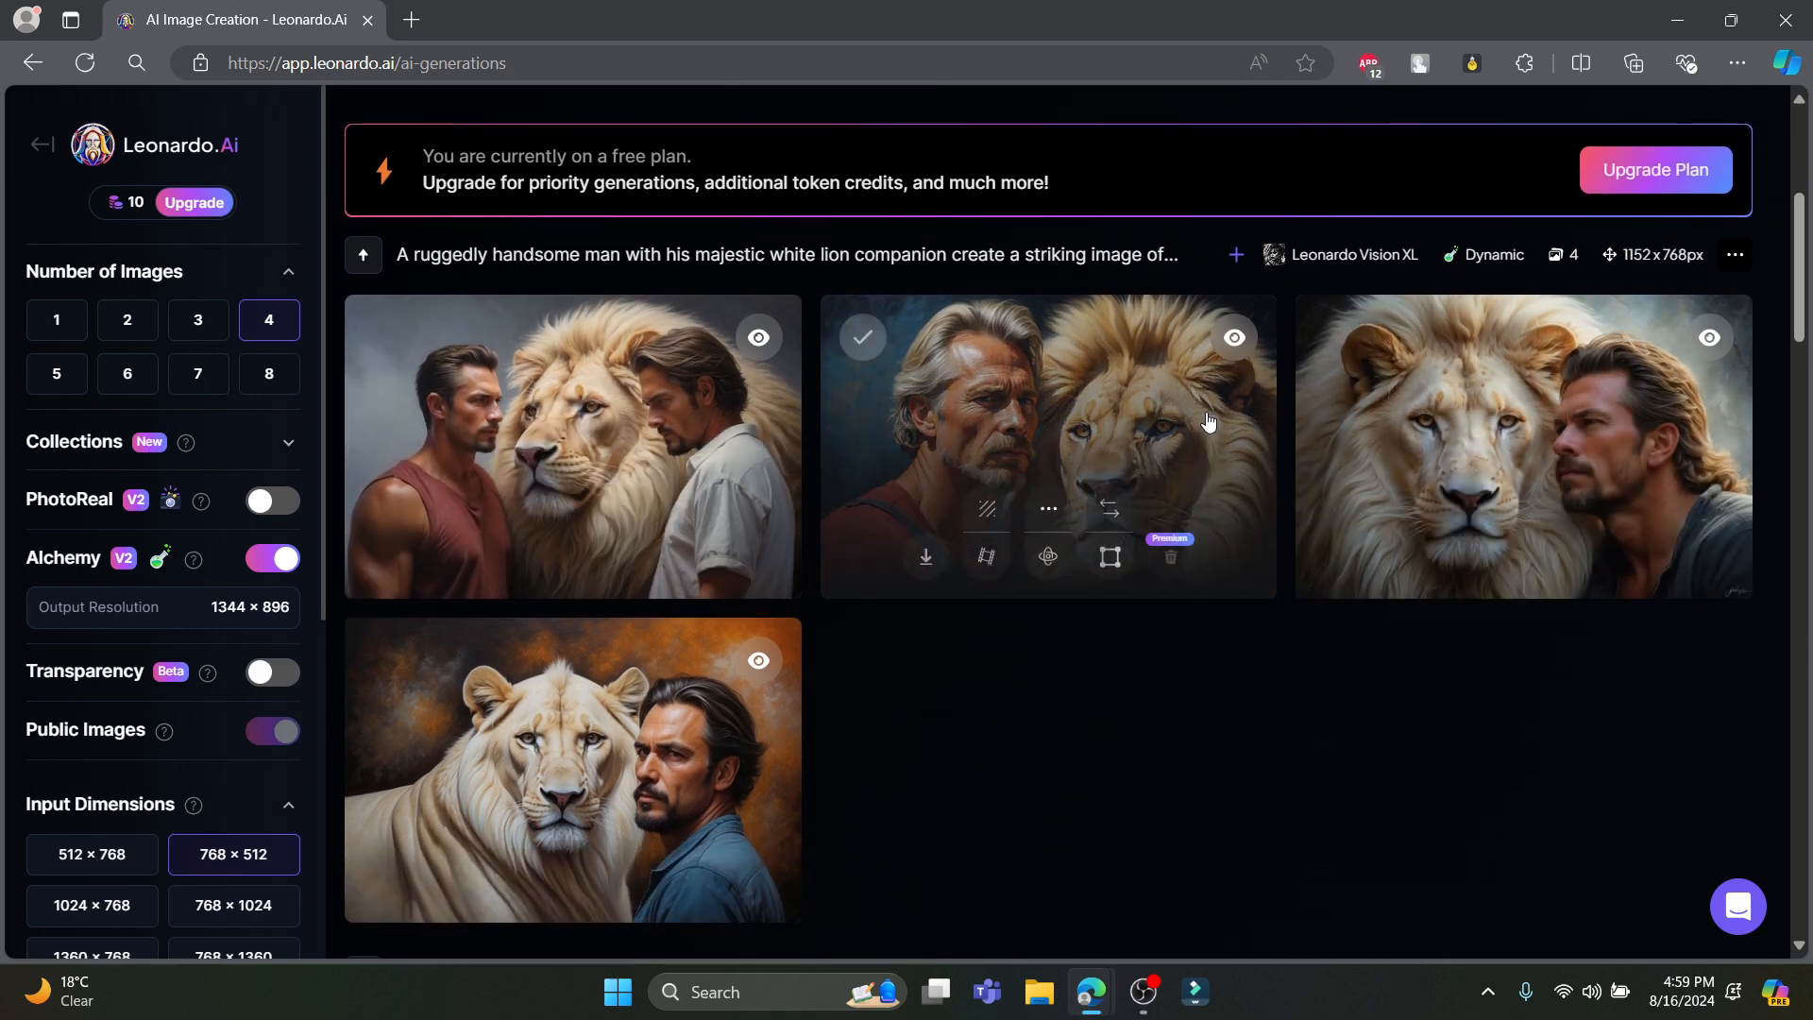
- Browse the enlarged images generated from the improved prompt, close the viewer and look over both image sets
{"action": "left_click", "coordinate": [1206, 416]}
{"action": "left_click", "coordinate": [1481, 541]}
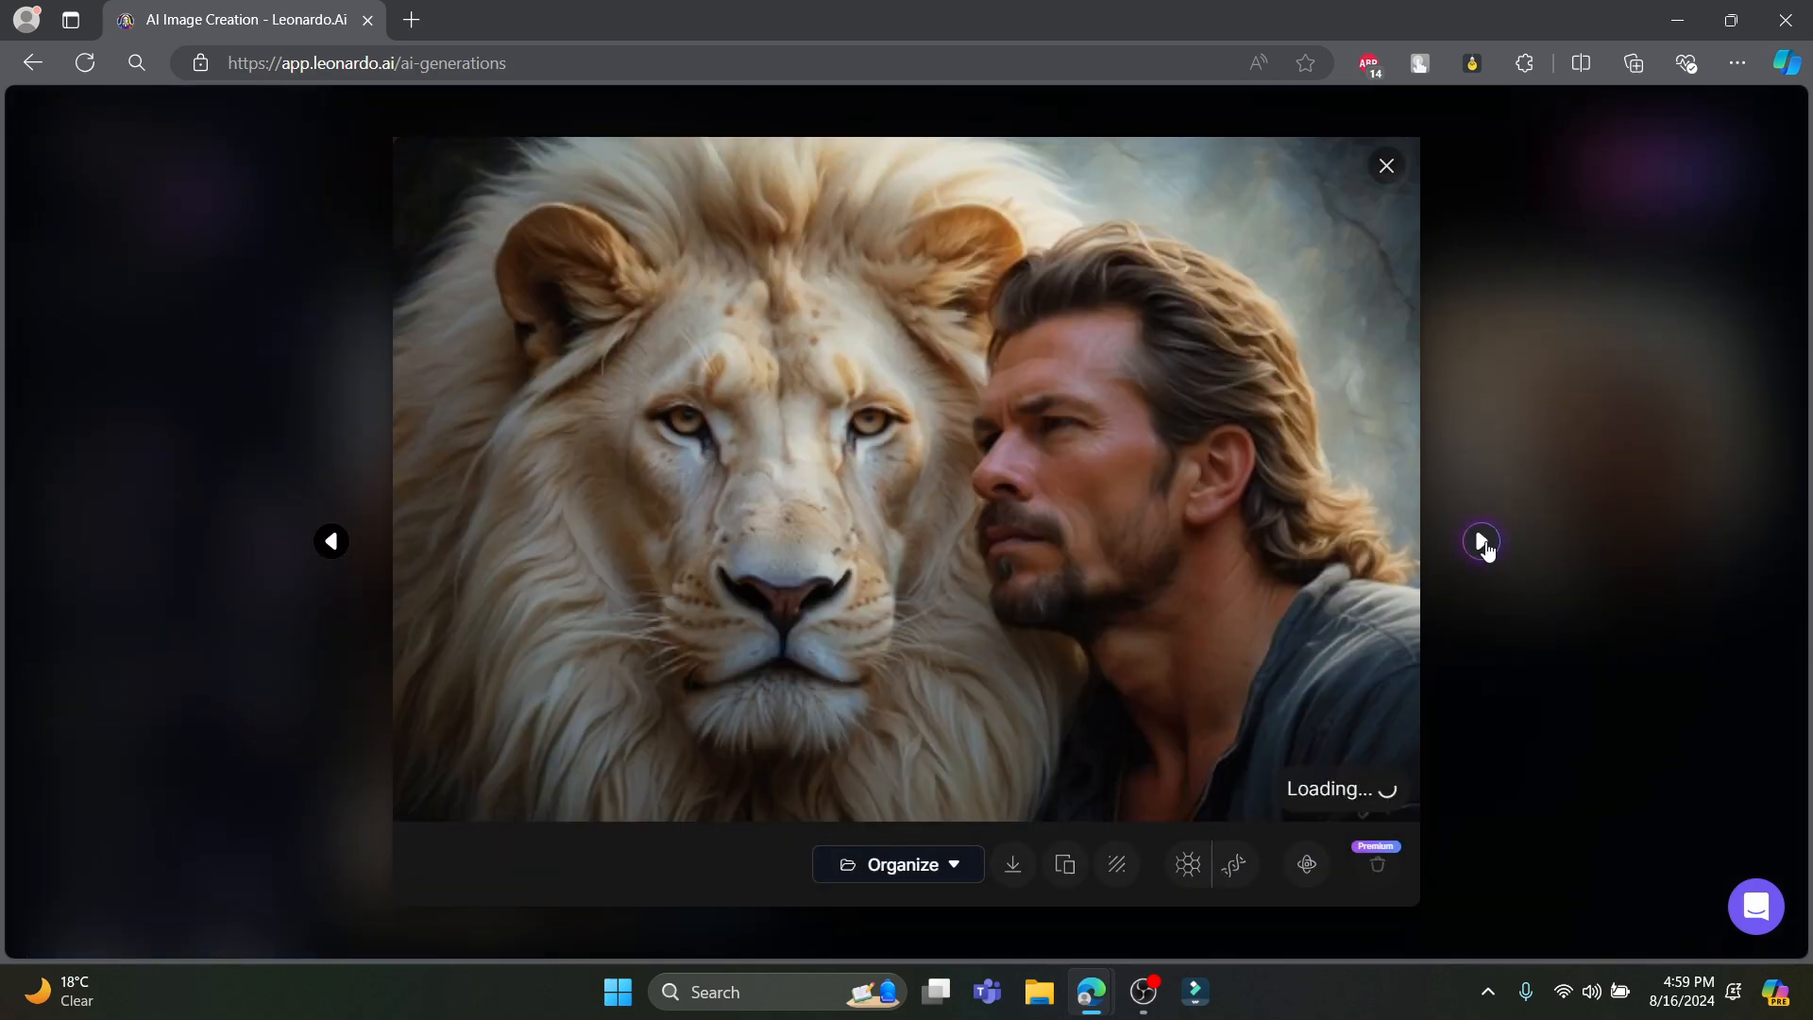
{"action": "left_click", "coordinate": [330, 540]}
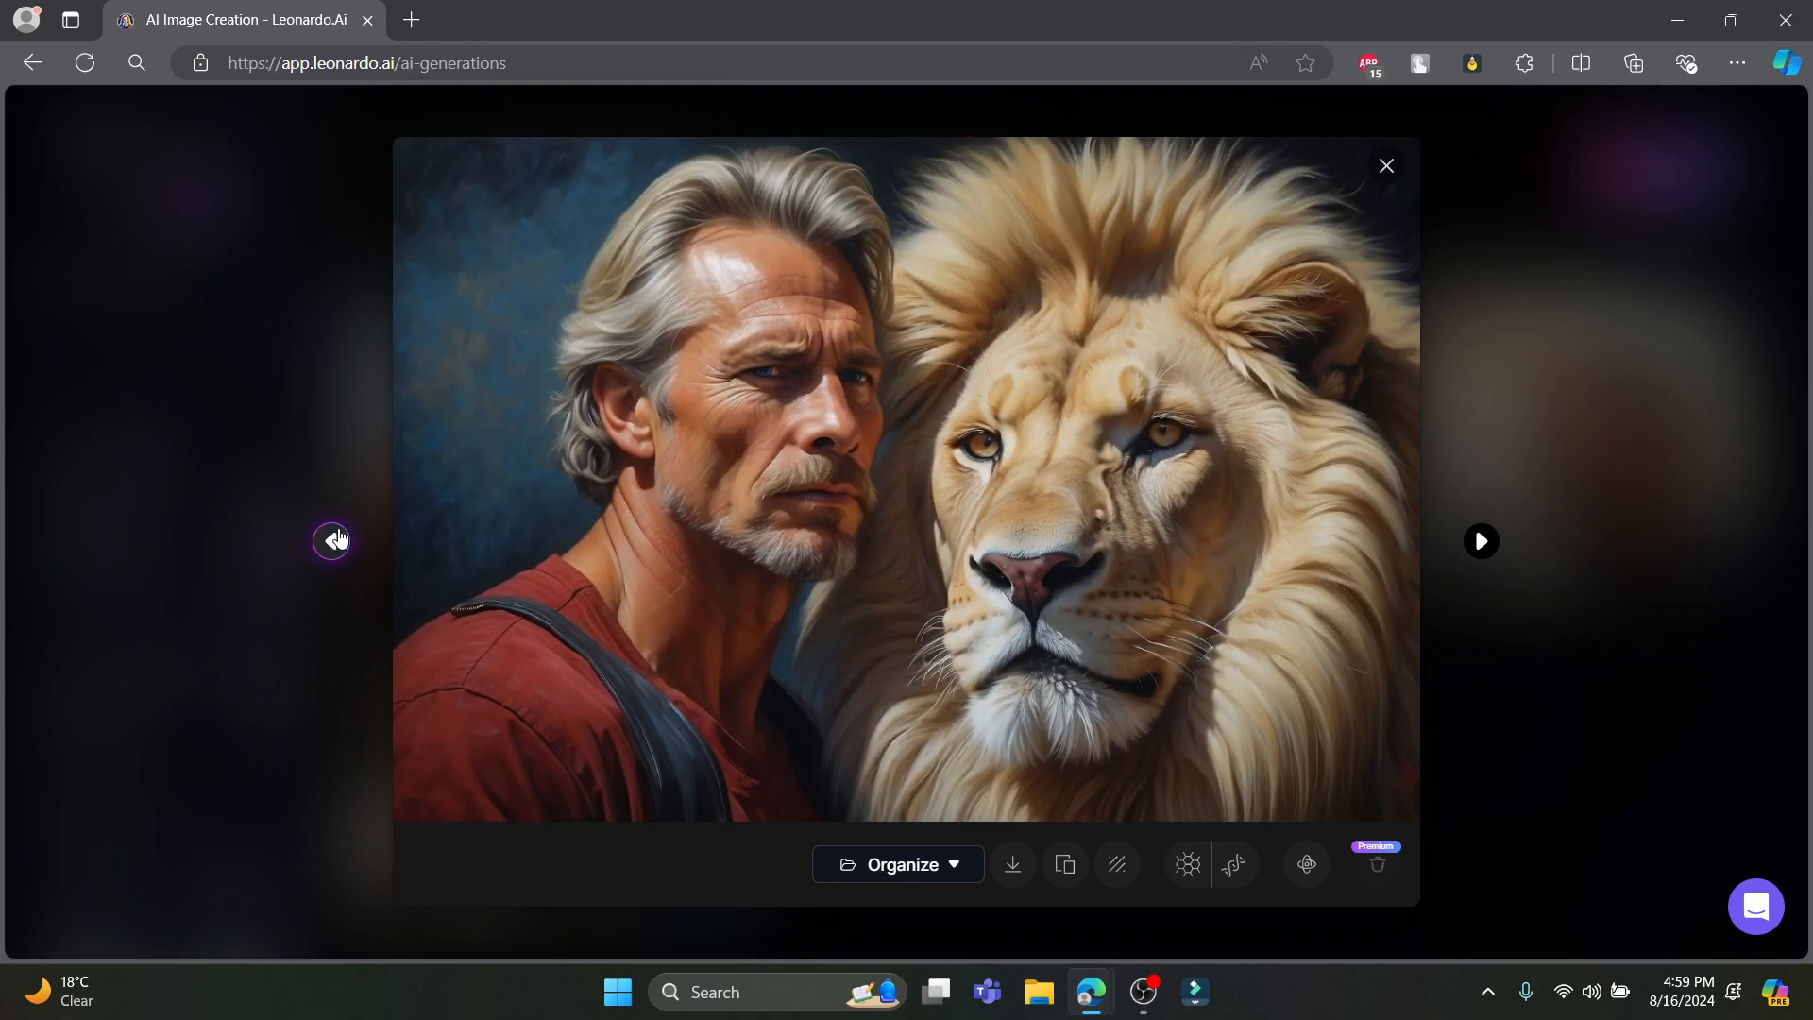
{"action": "left_click", "coordinate": [330, 540]}
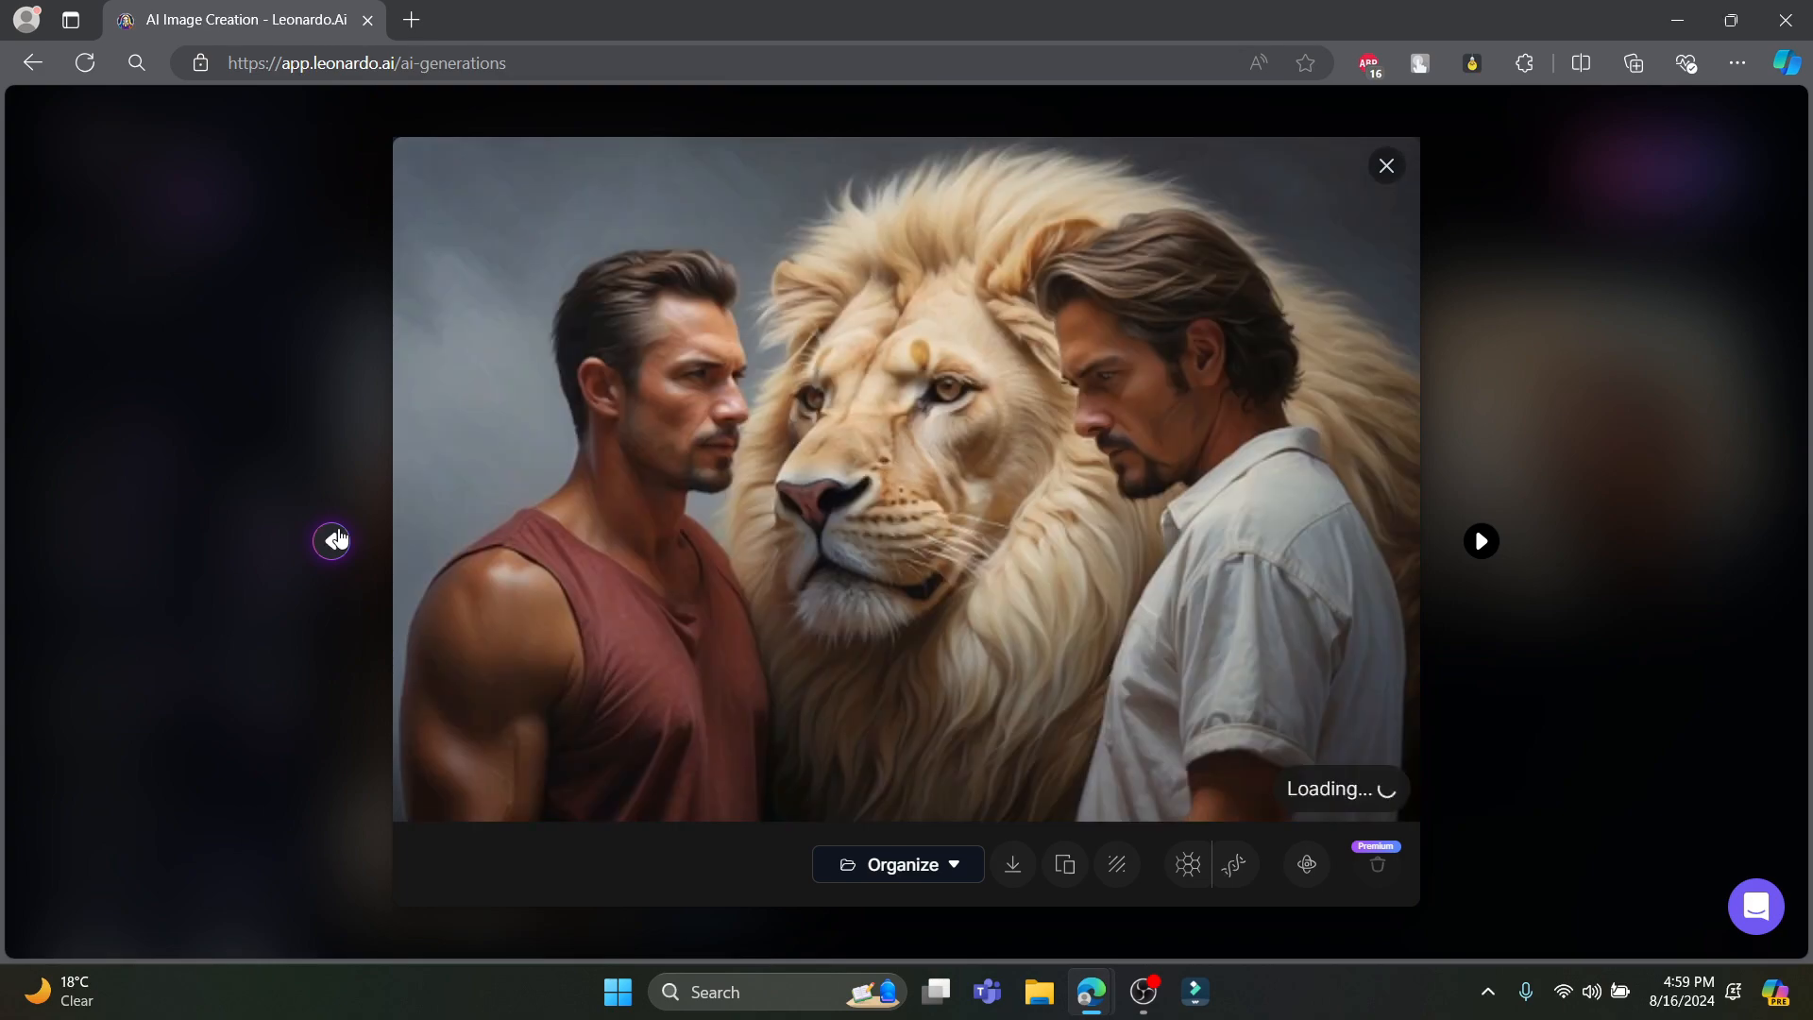
{"action": "left_click", "coordinate": [1386, 165]}
{"action": "scroll", "coordinate": [1502, 554], "scroll_direction": "down", "scroll_amount": 5}
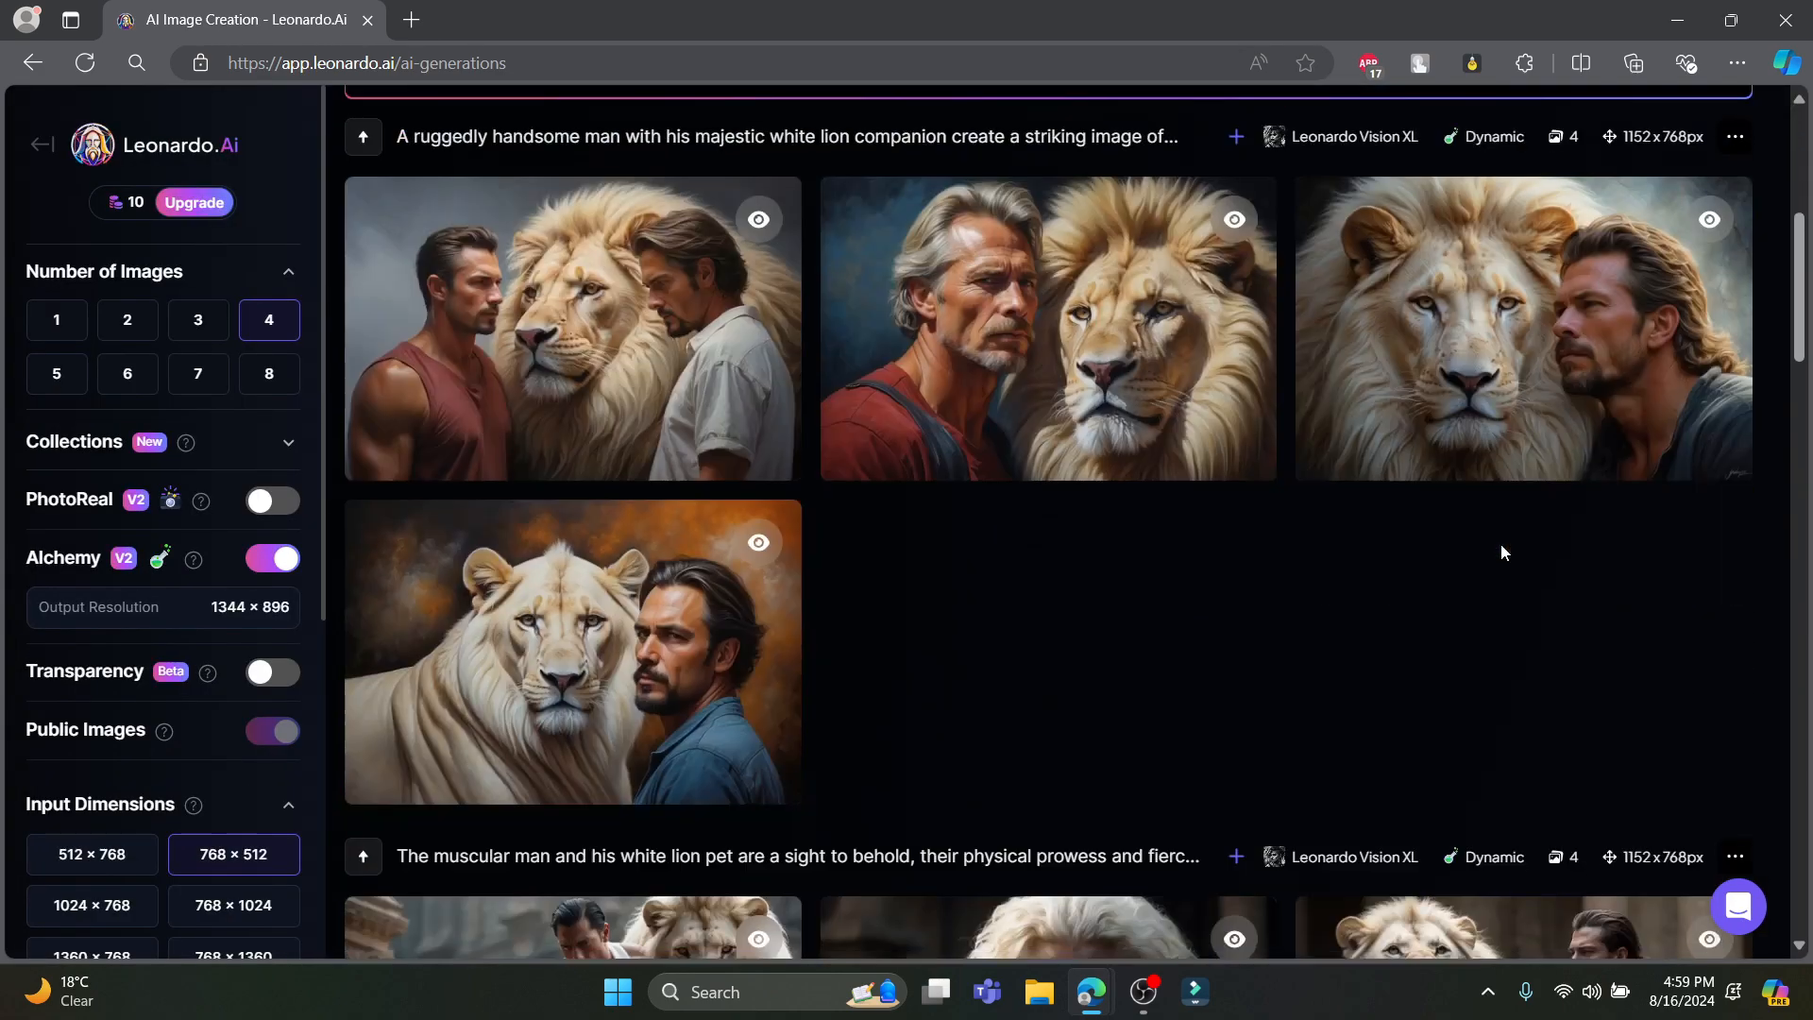